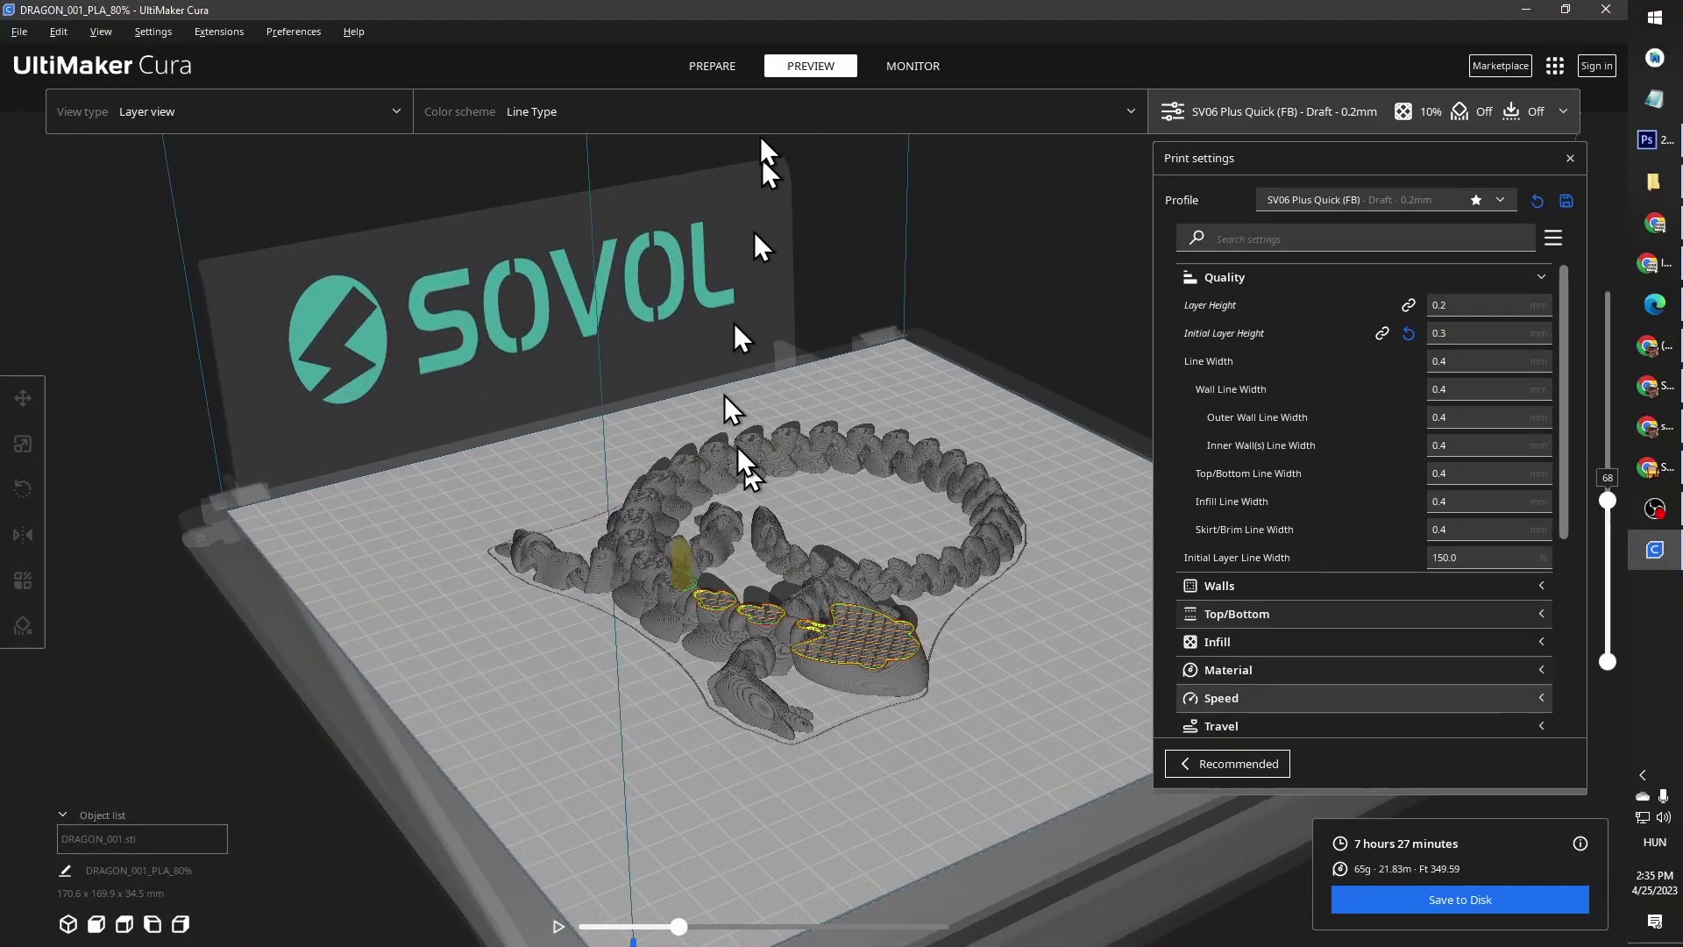
# Step: Switch the sliced dragon from the layer preview to the model preparation view
pyautogui.moveTo(903, 721); pyautogui.dragTo(833, 666, button='right')
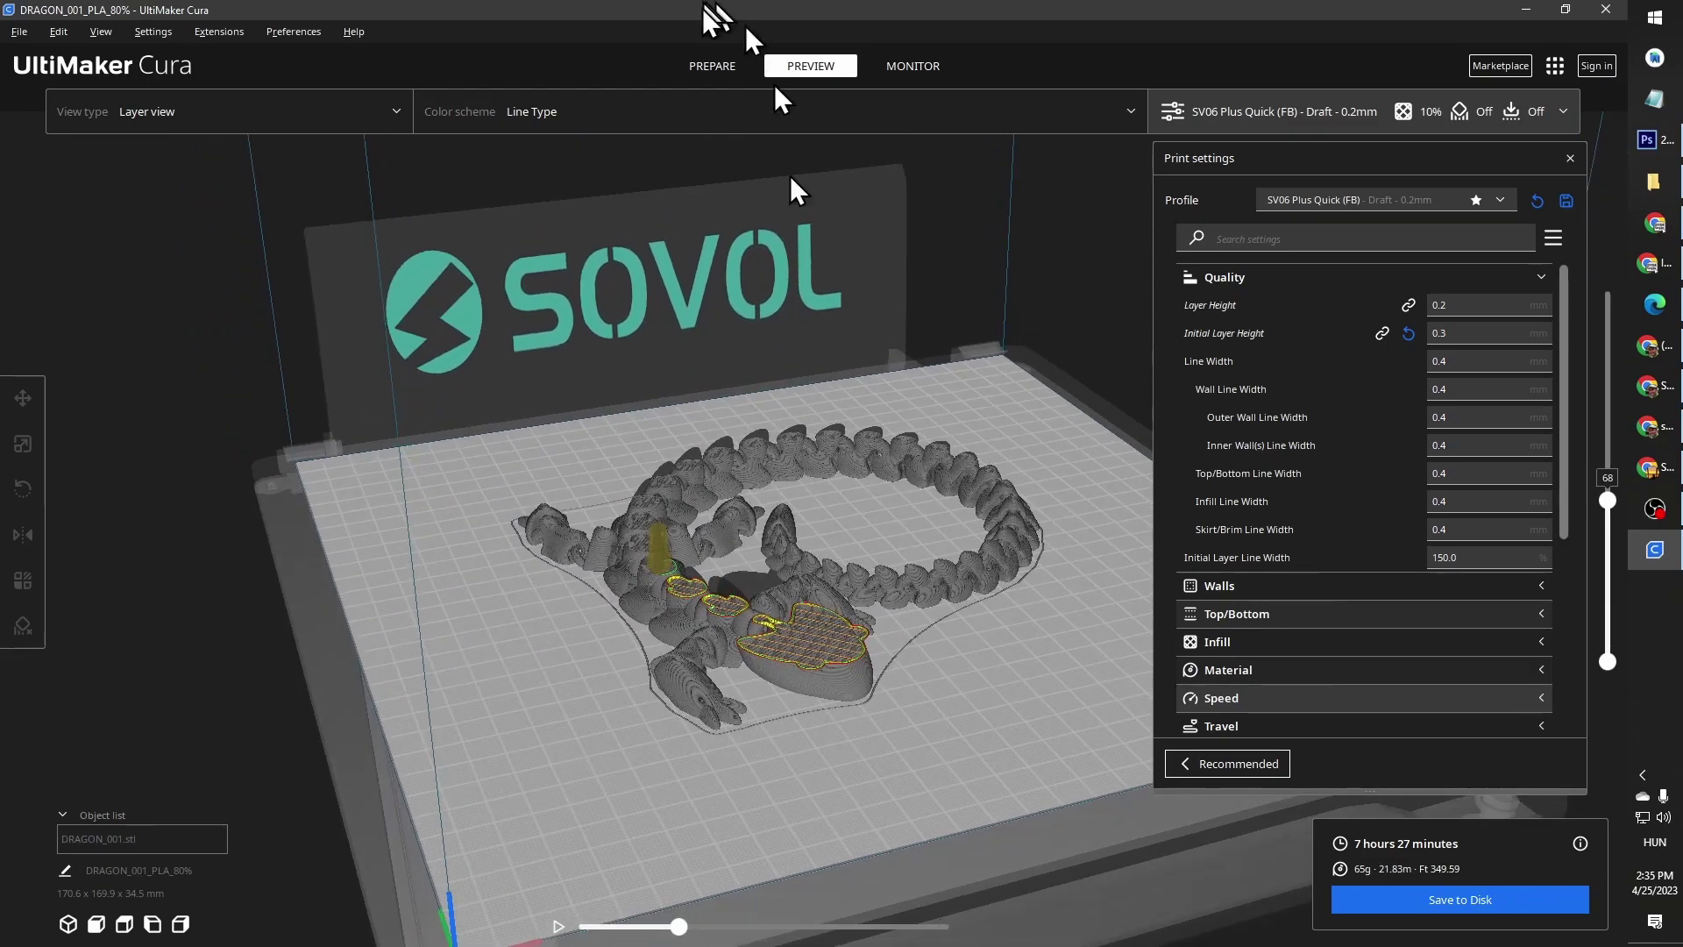
pyautogui.click(712, 66)
pyautogui.moveTo(814, 239); pyautogui.dragTo(865, 554, button='right')
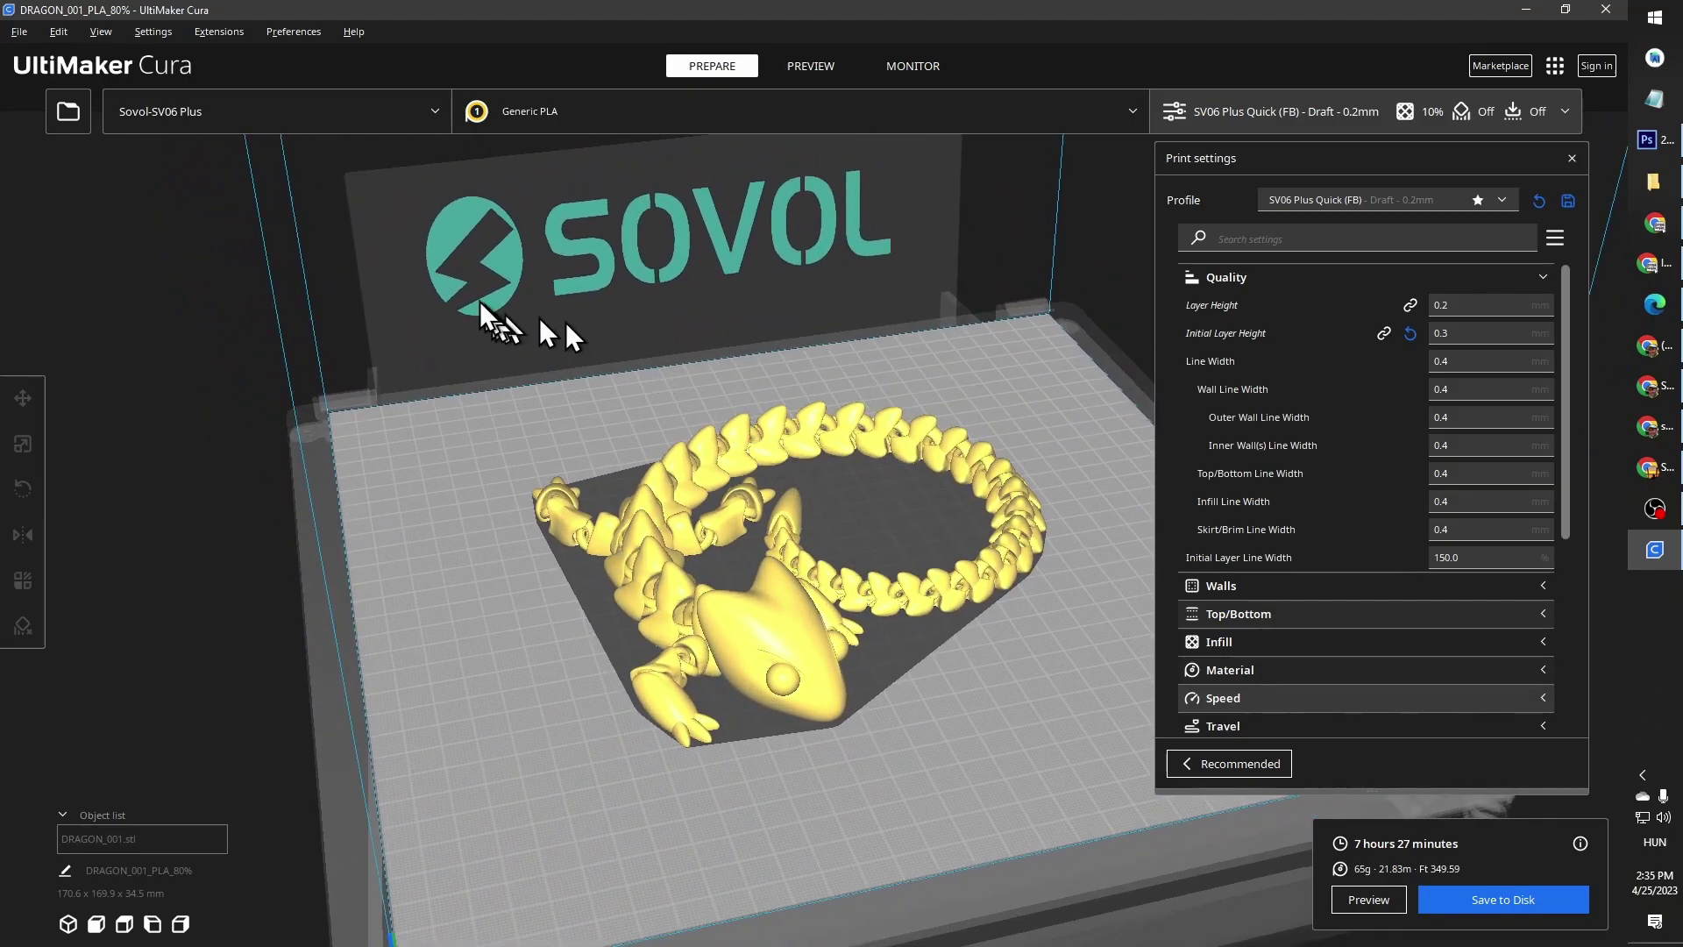
# Step: Open the printer management and bring up the list of non-networked, non-UltiMaker printers that can be added
pyautogui.click(433, 114)
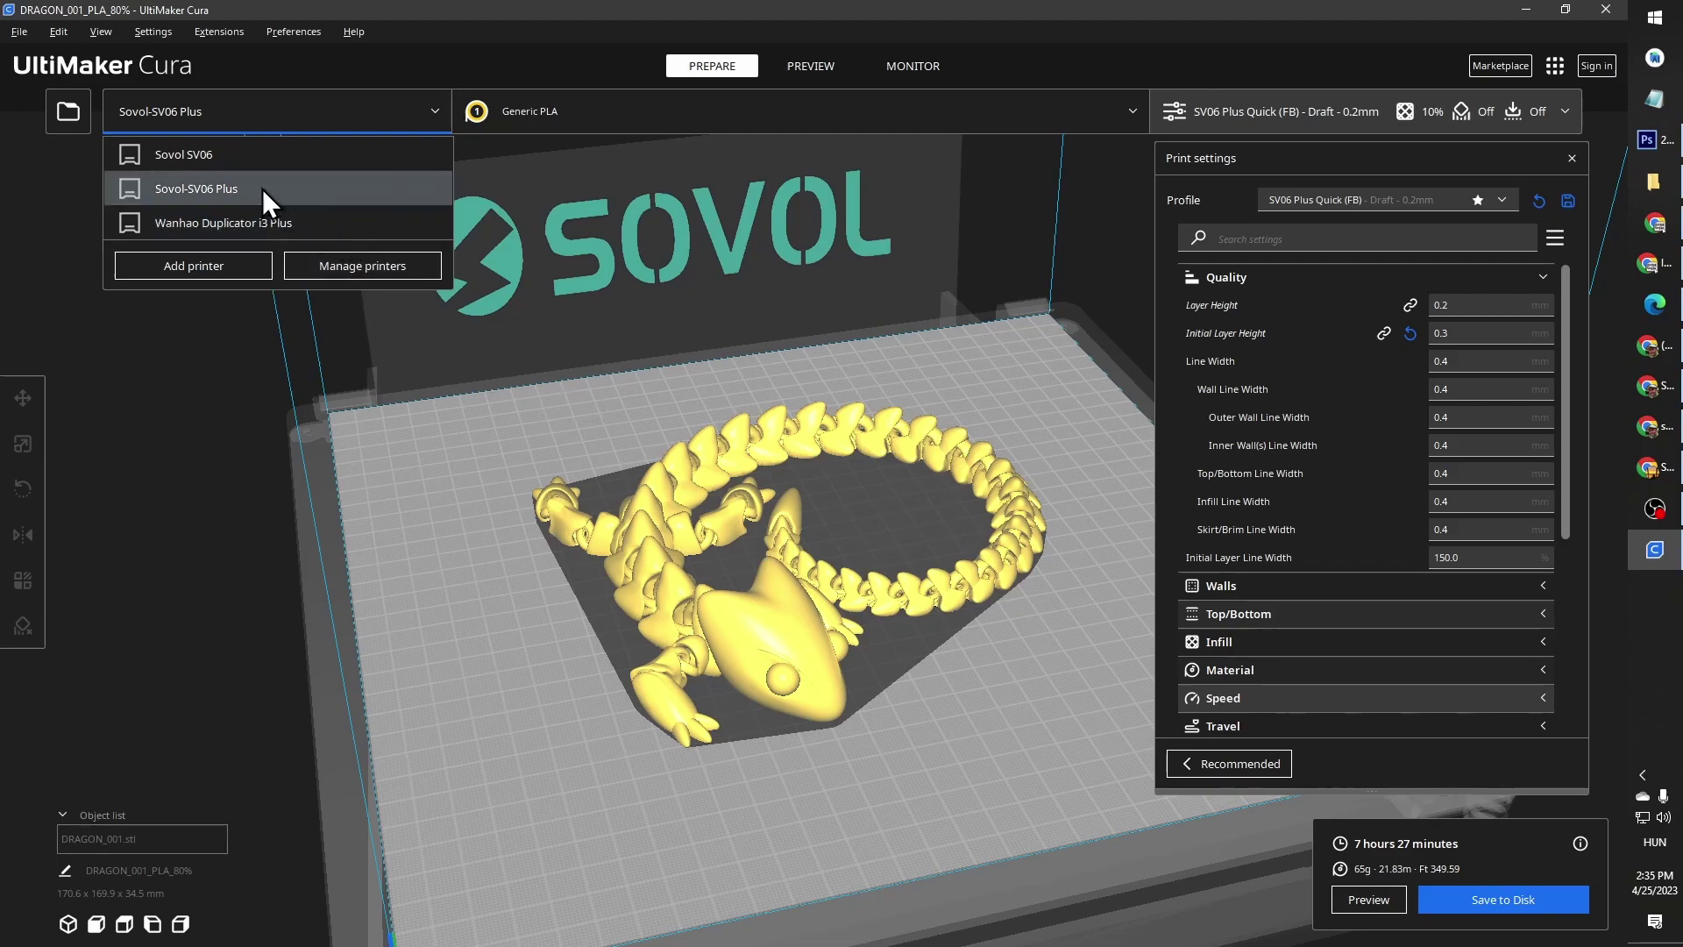
pyautogui.click(375, 267)
pyautogui.click(1103, 256)
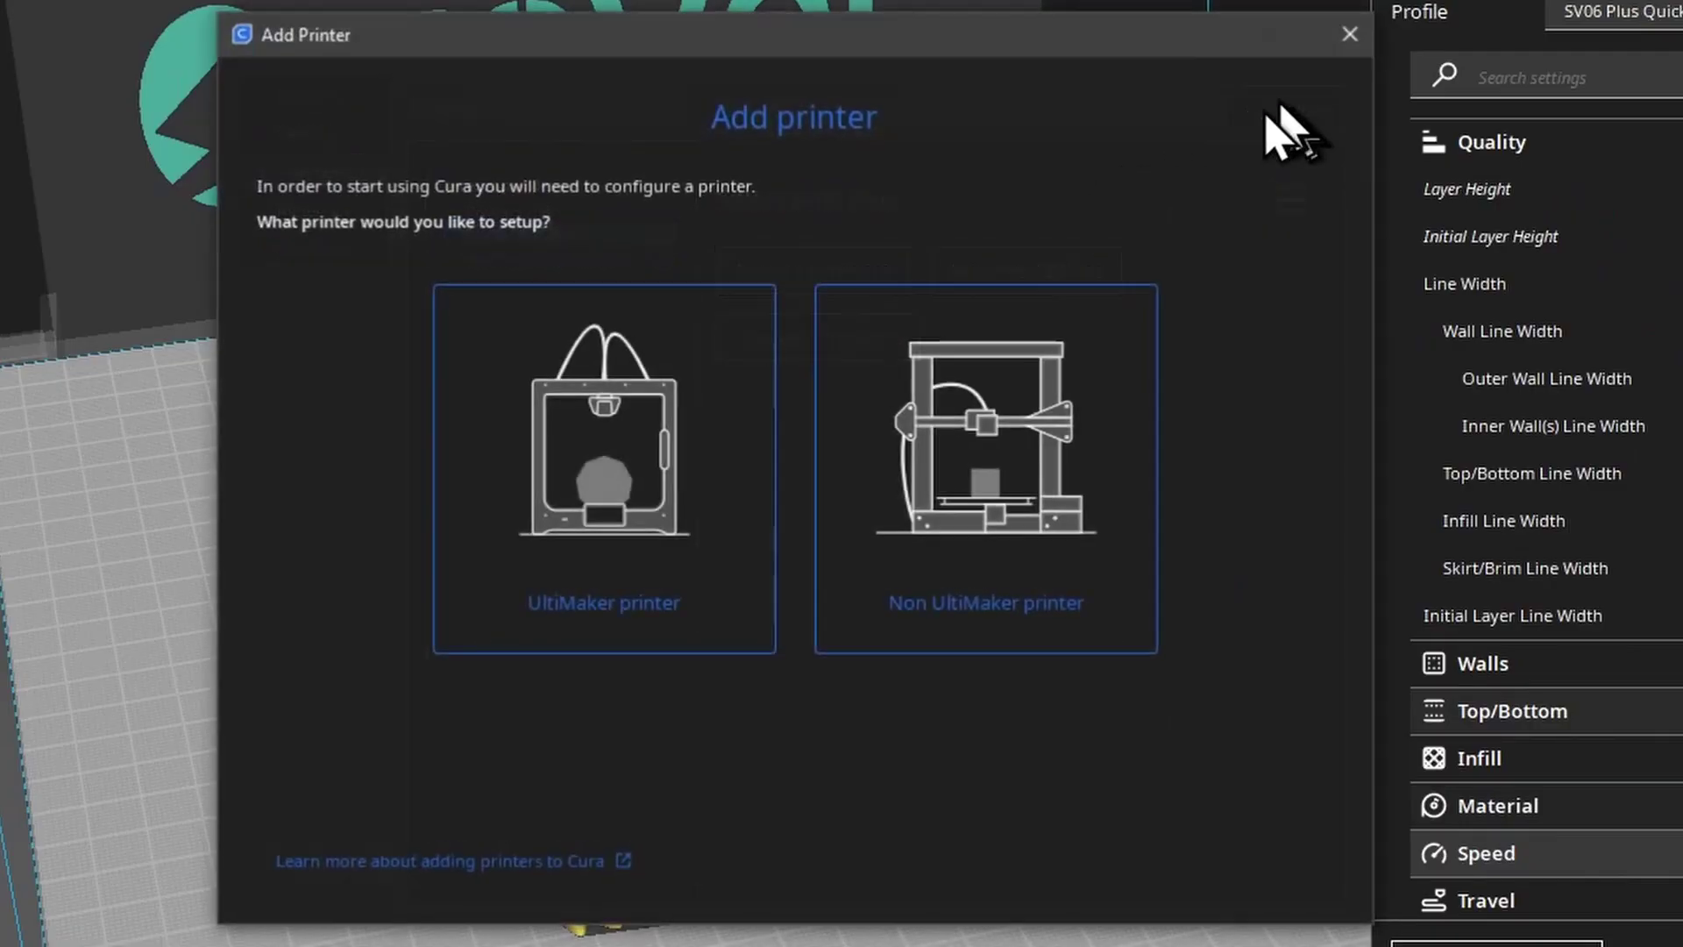
pyautogui.click(917, 447)
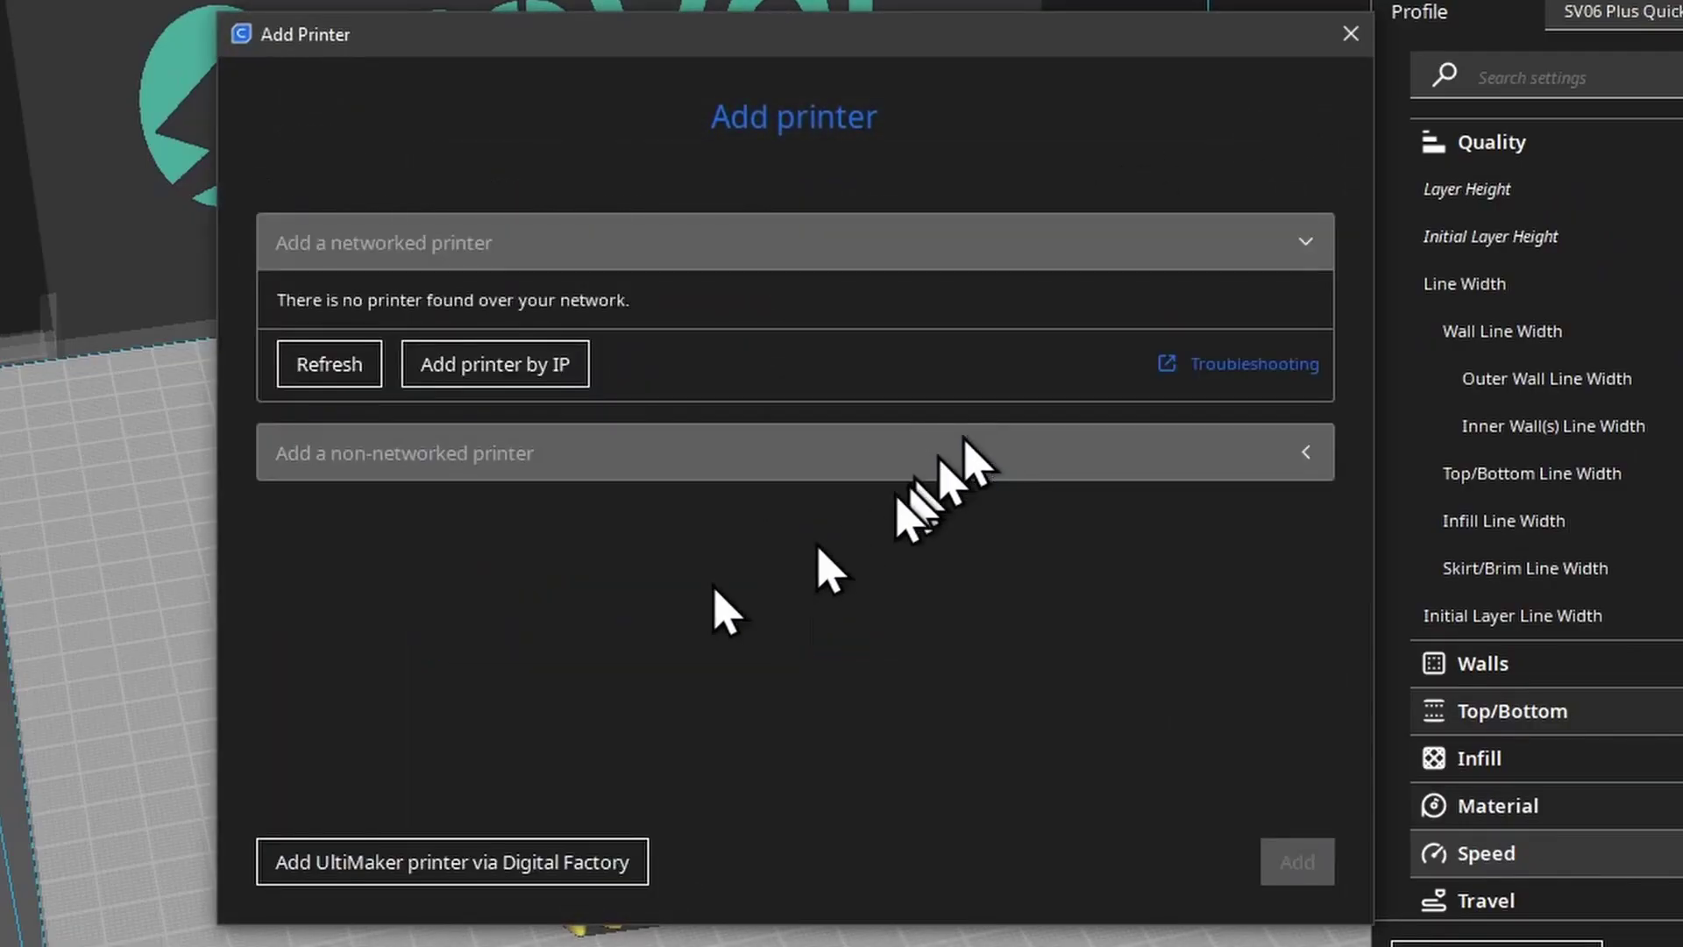
pyautogui.click(866, 447)
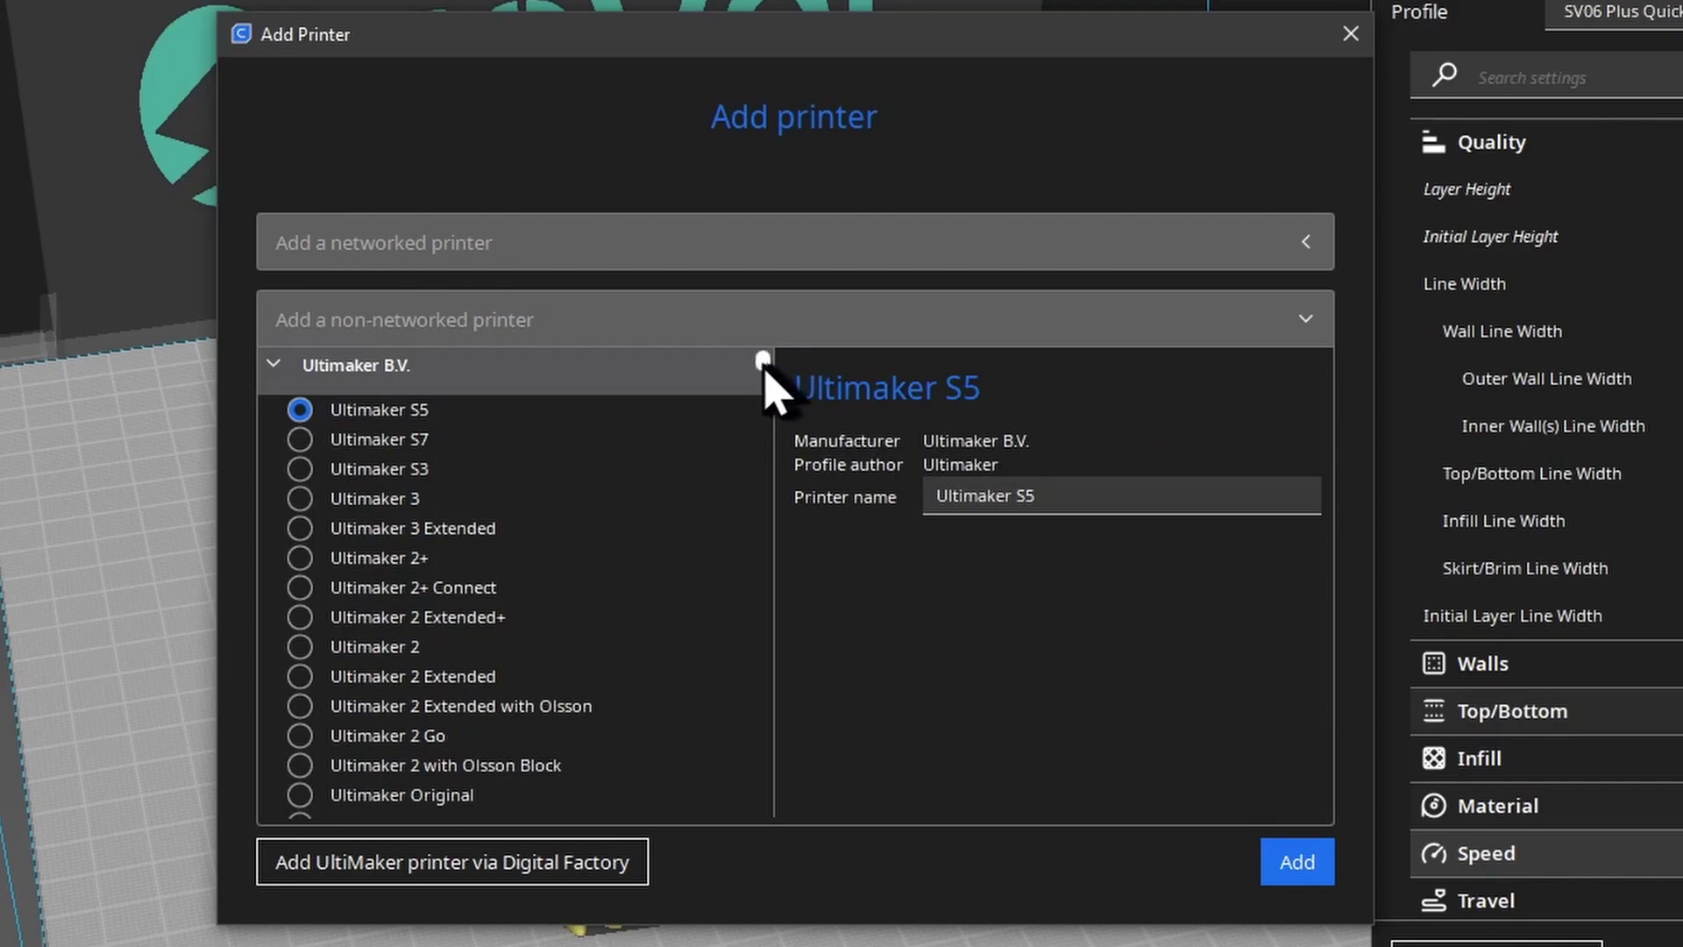
# Step: Look up Sovol SV06 and Sovol-SV06 Plus among the Sovol 3D printers and close the dialog without adding one
pyautogui.moveTo(763, 360); pyautogui.dragTo(763, 693)
pyautogui.click(298, 548)
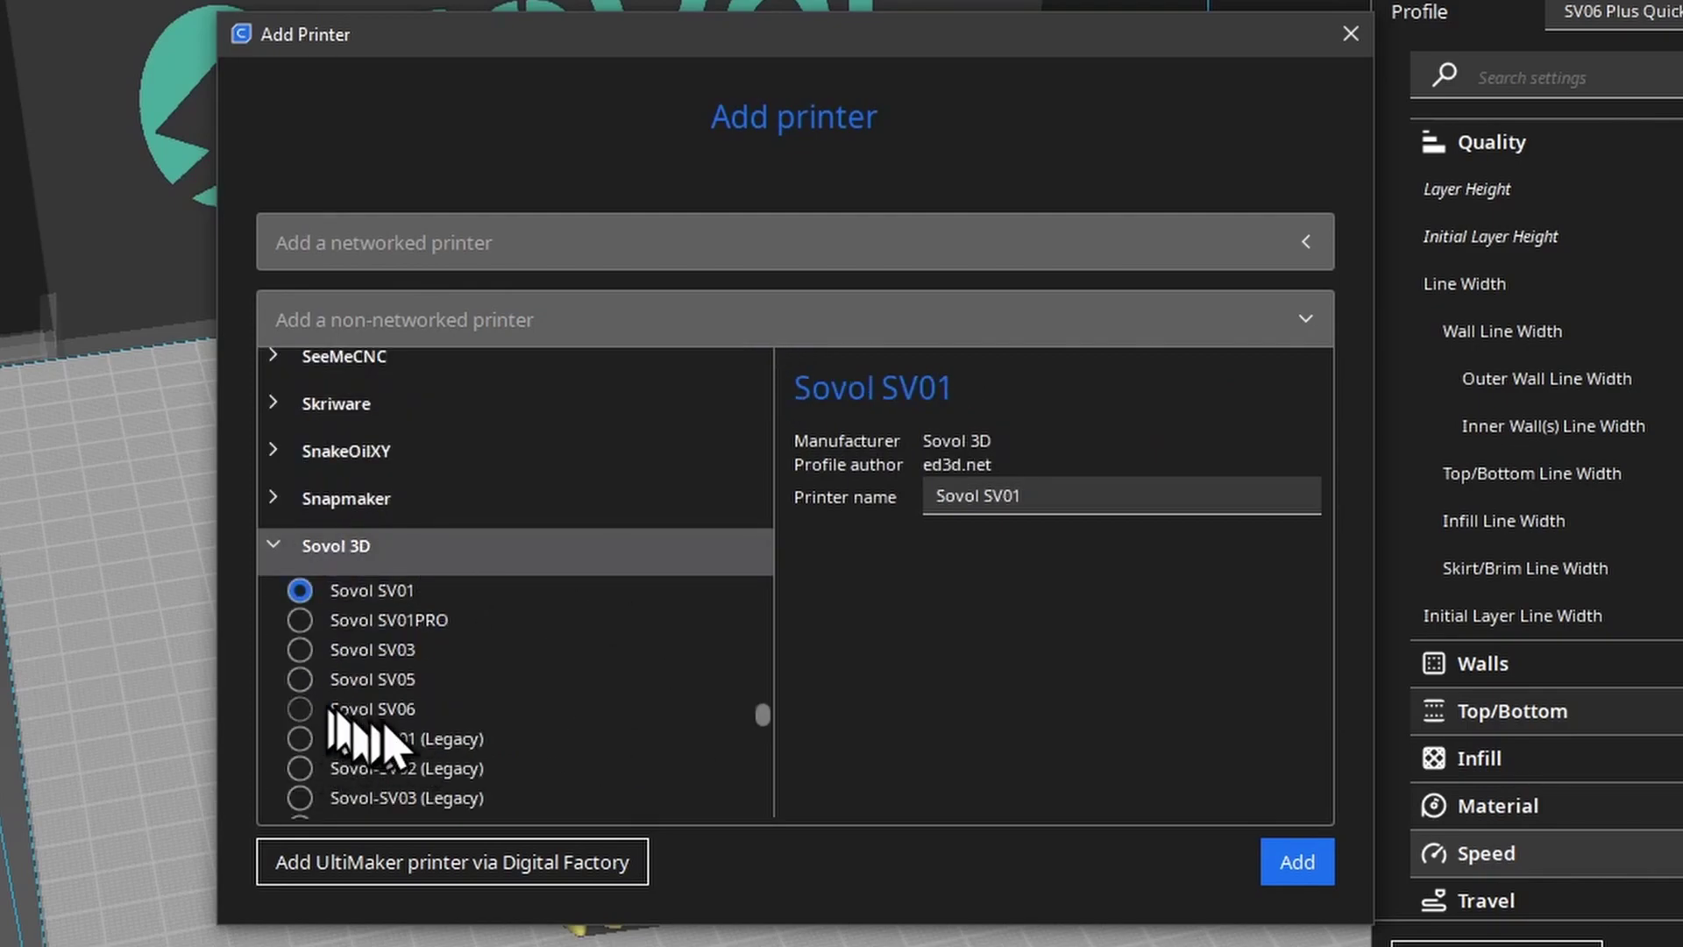
pyautogui.click(377, 709)
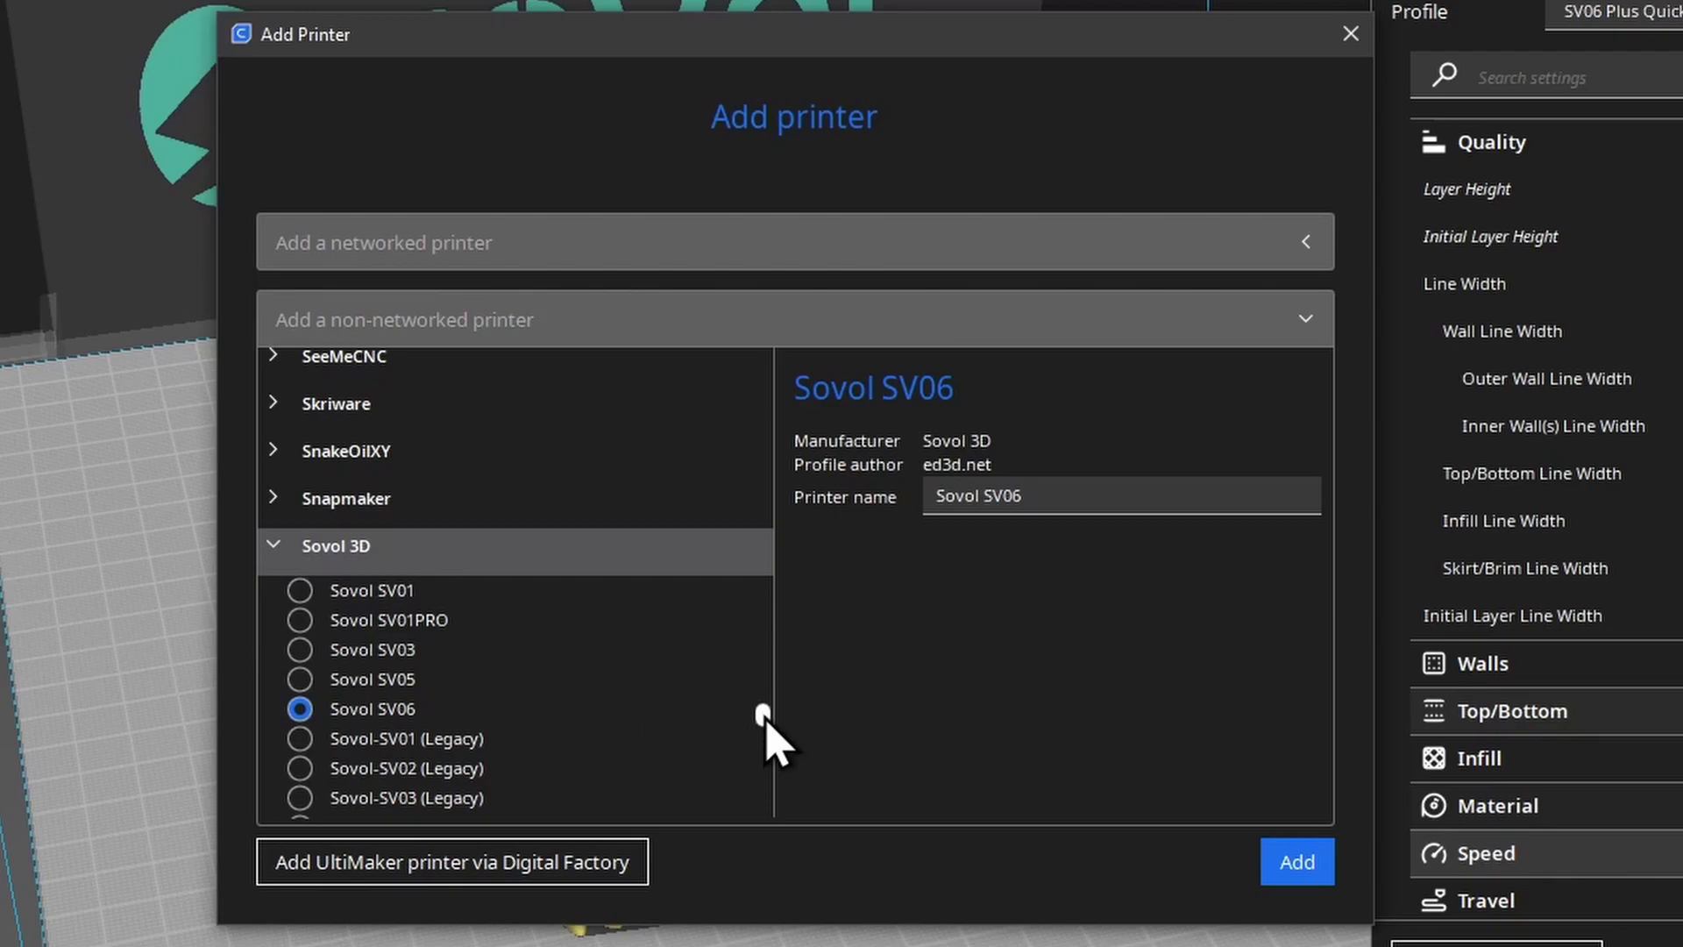
pyautogui.moveTo(765, 723); pyautogui.dragTo(765, 737)
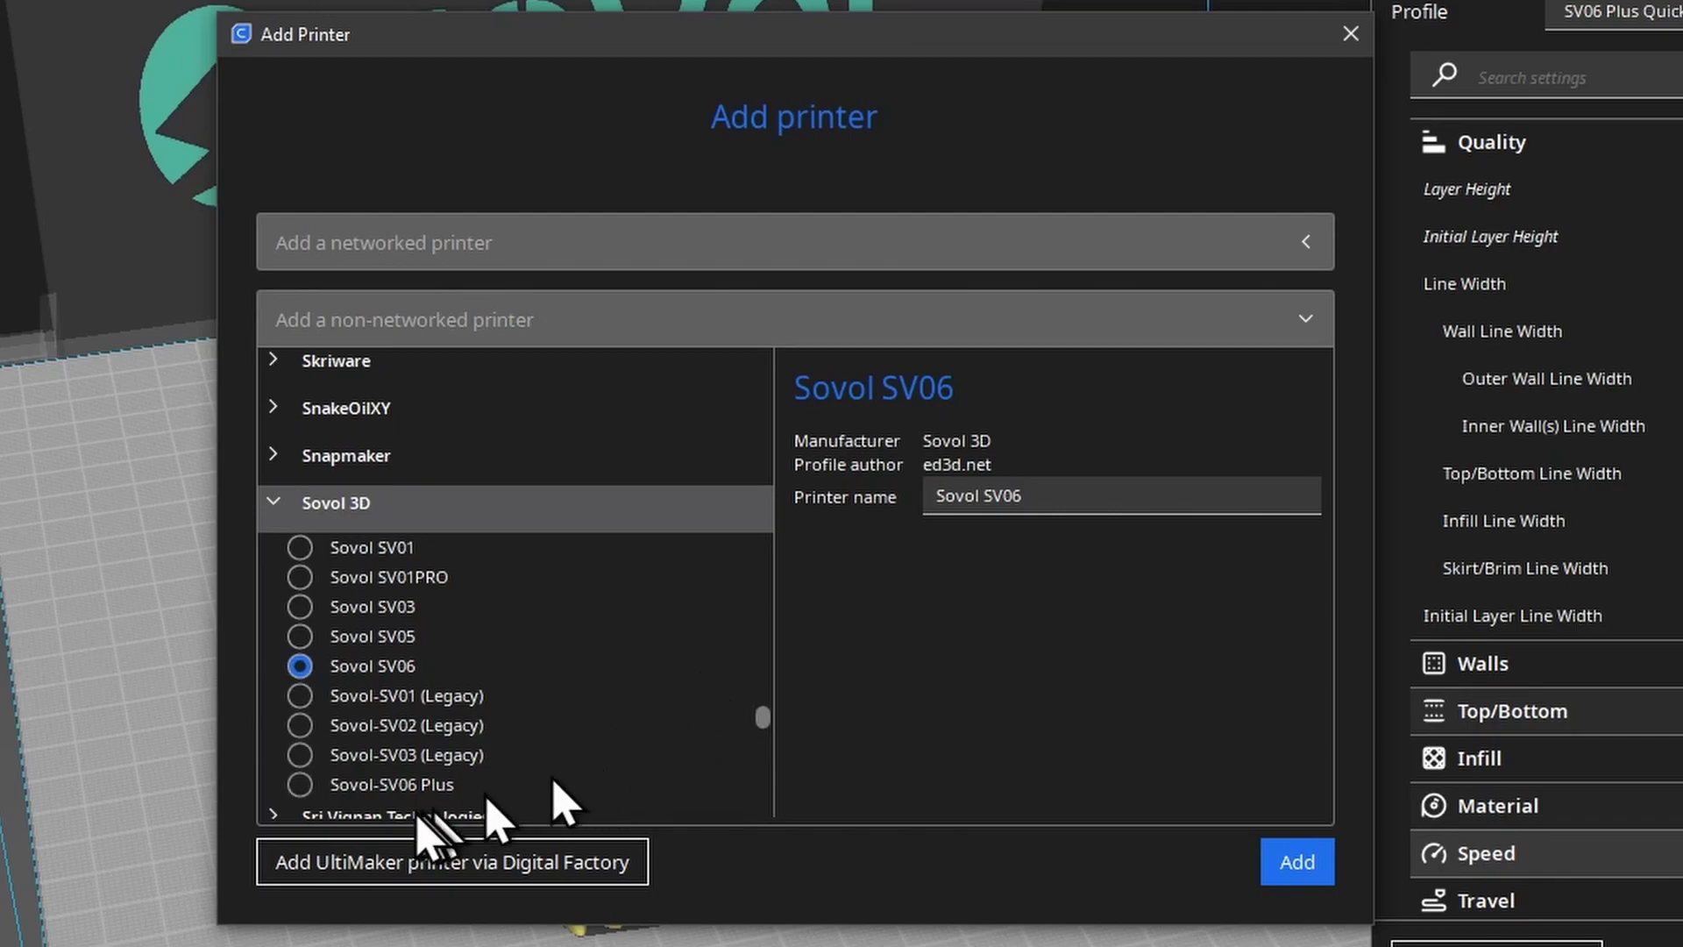
pyautogui.click(359, 785)
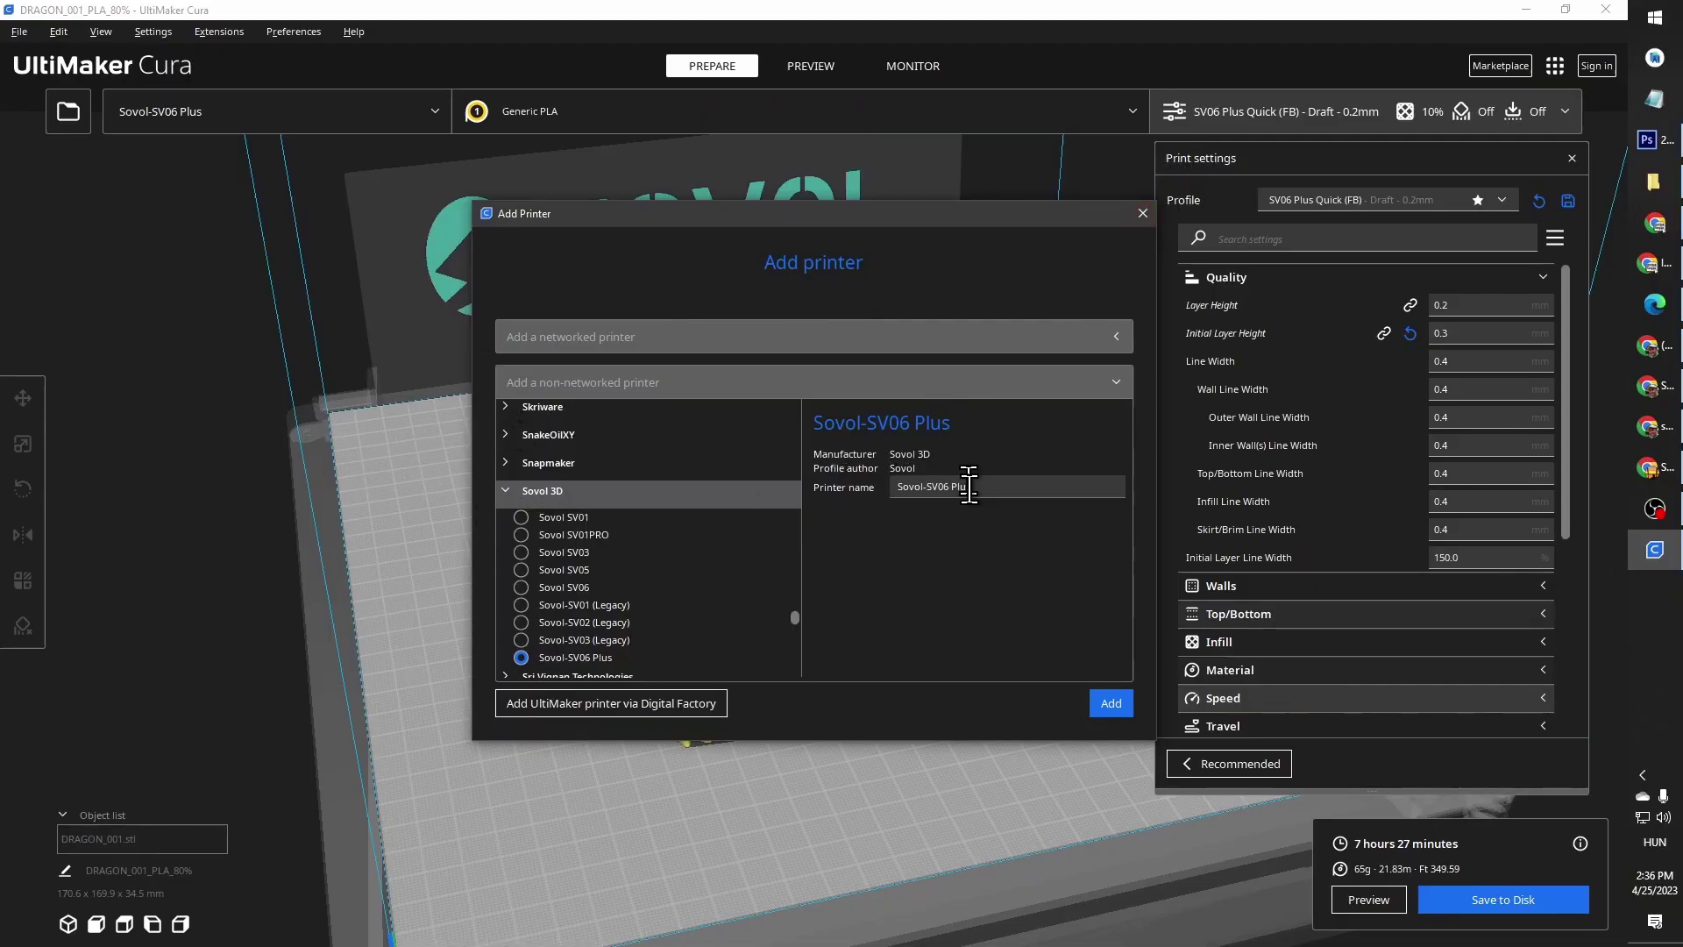
pyautogui.click(1143, 213)
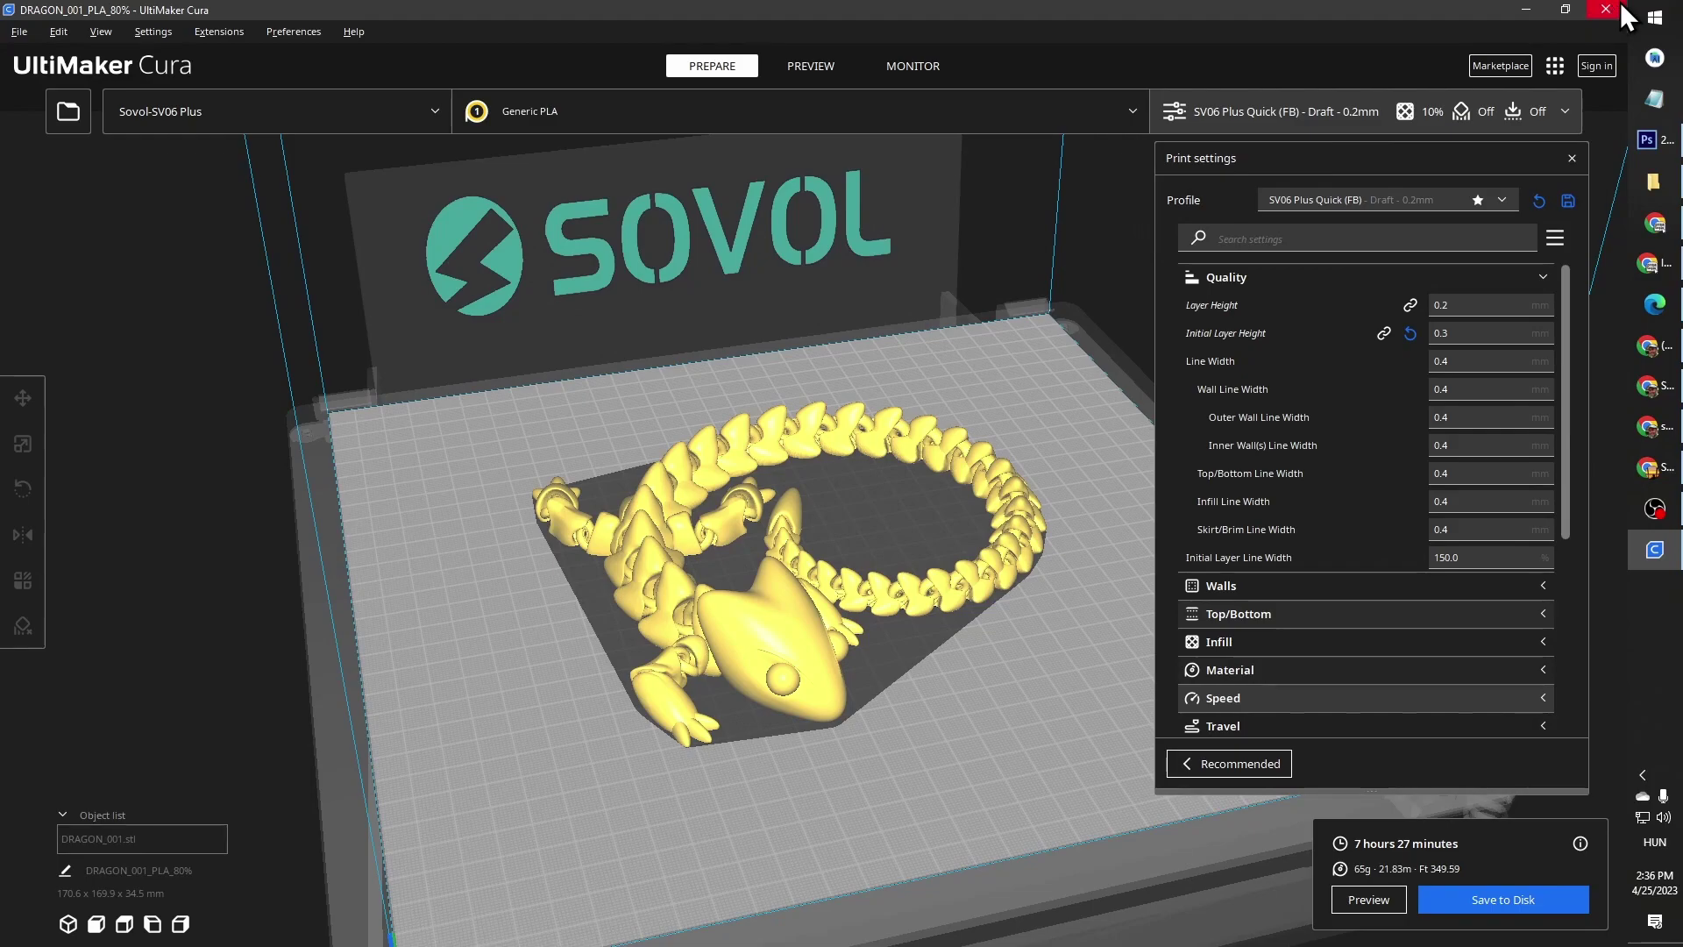
# Step: Close Cura and, in File Explorer, select SV06_Plus.def.json in the resources\definitions folder of Sovol3D Cura 1.5.7
pyautogui.click(1613, 7)
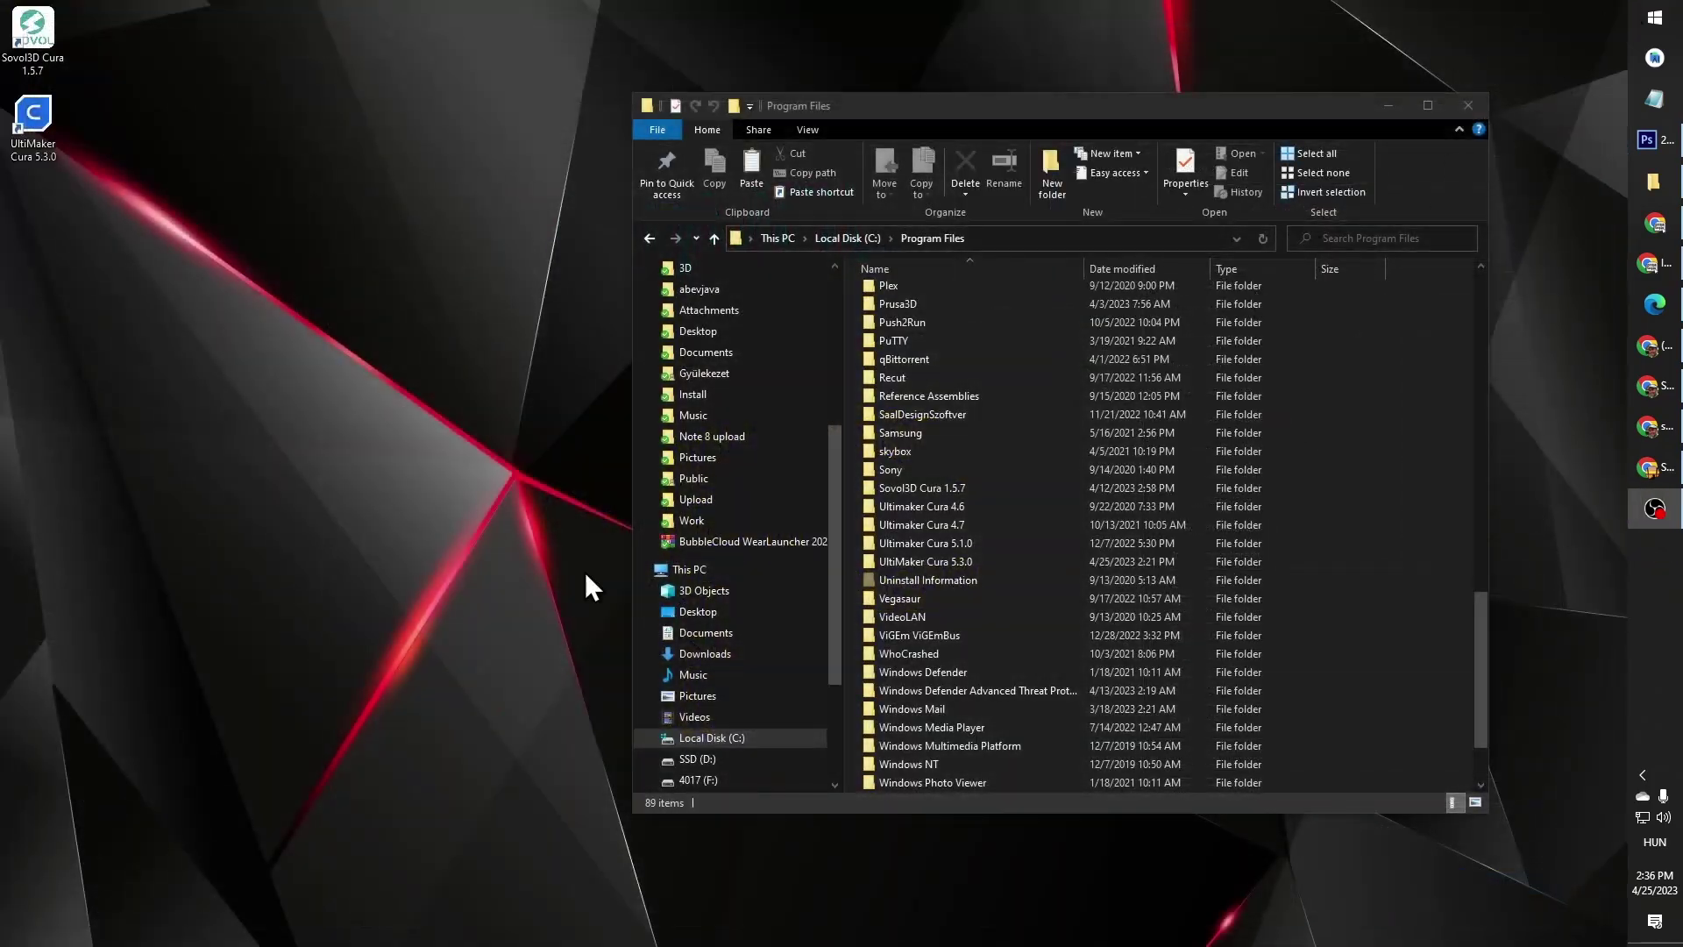
pyautogui.click(41, 45)
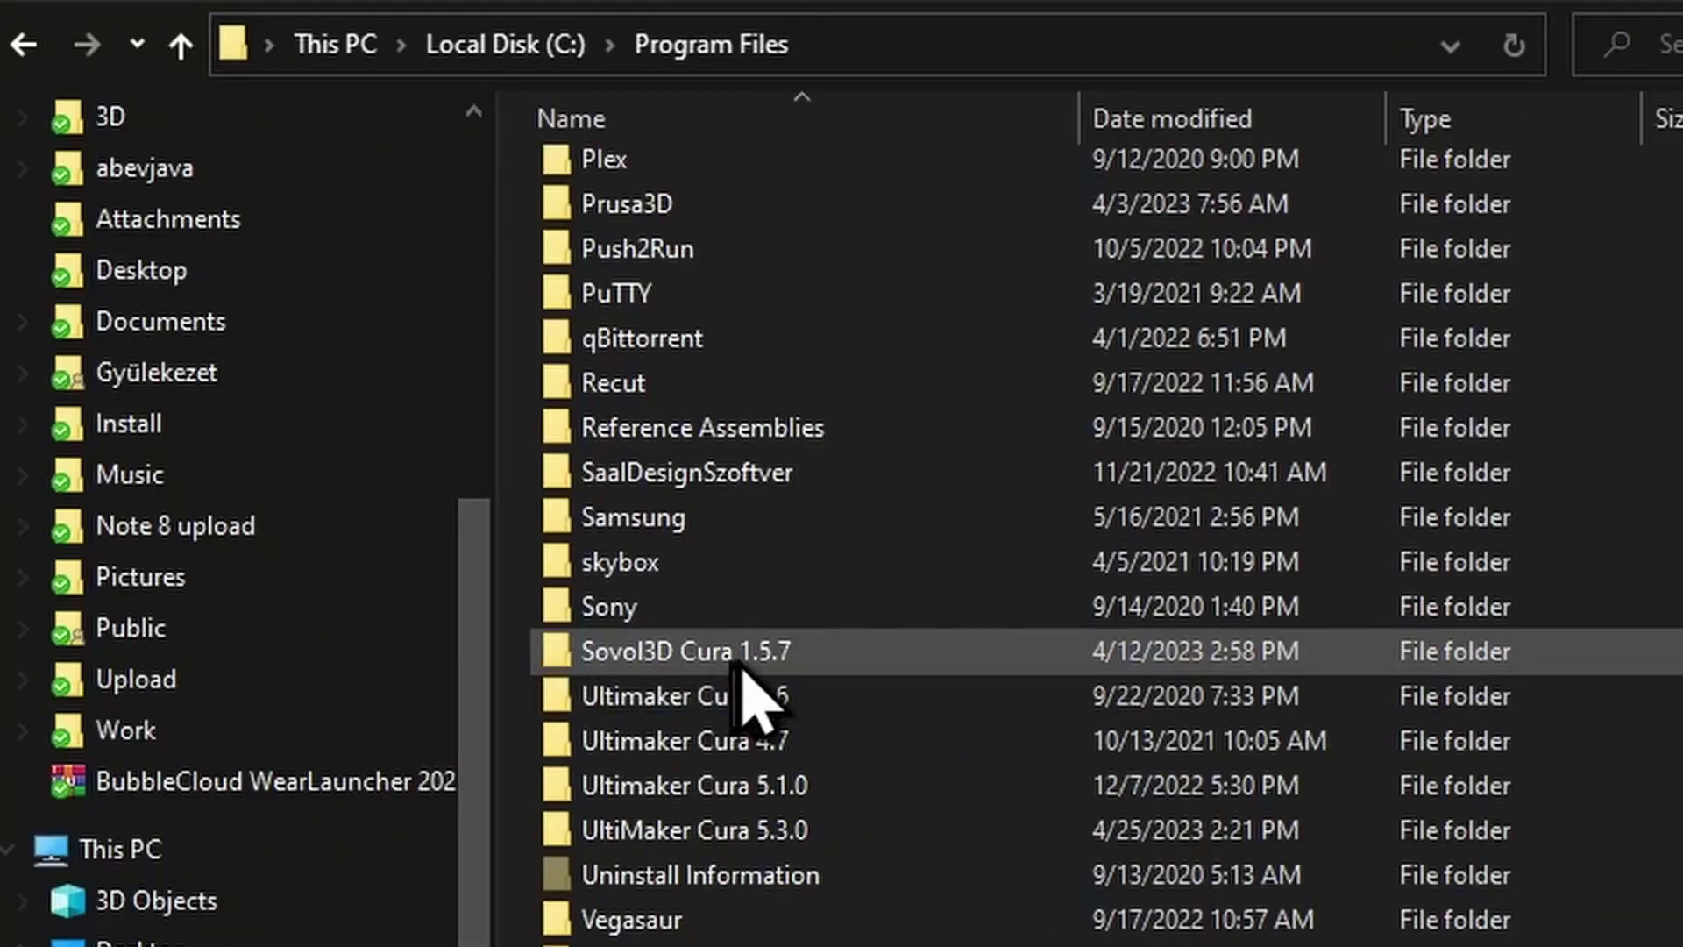
pyautogui.doubleClick(947, 490)
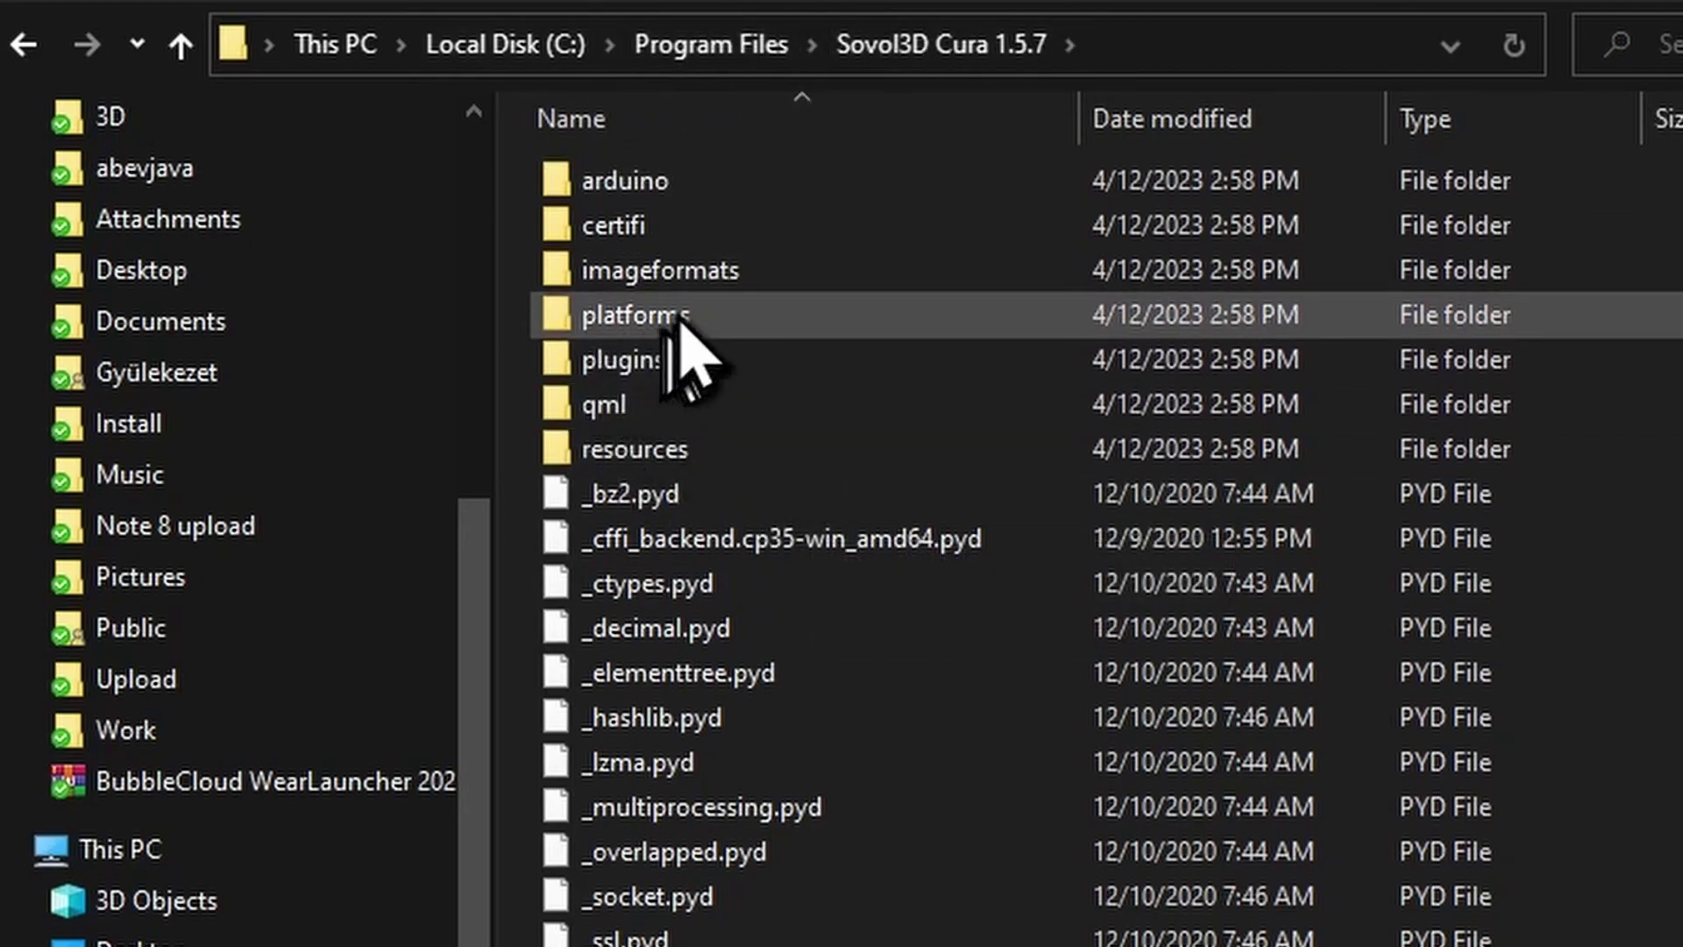
pyautogui.doubleClick(686, 452)
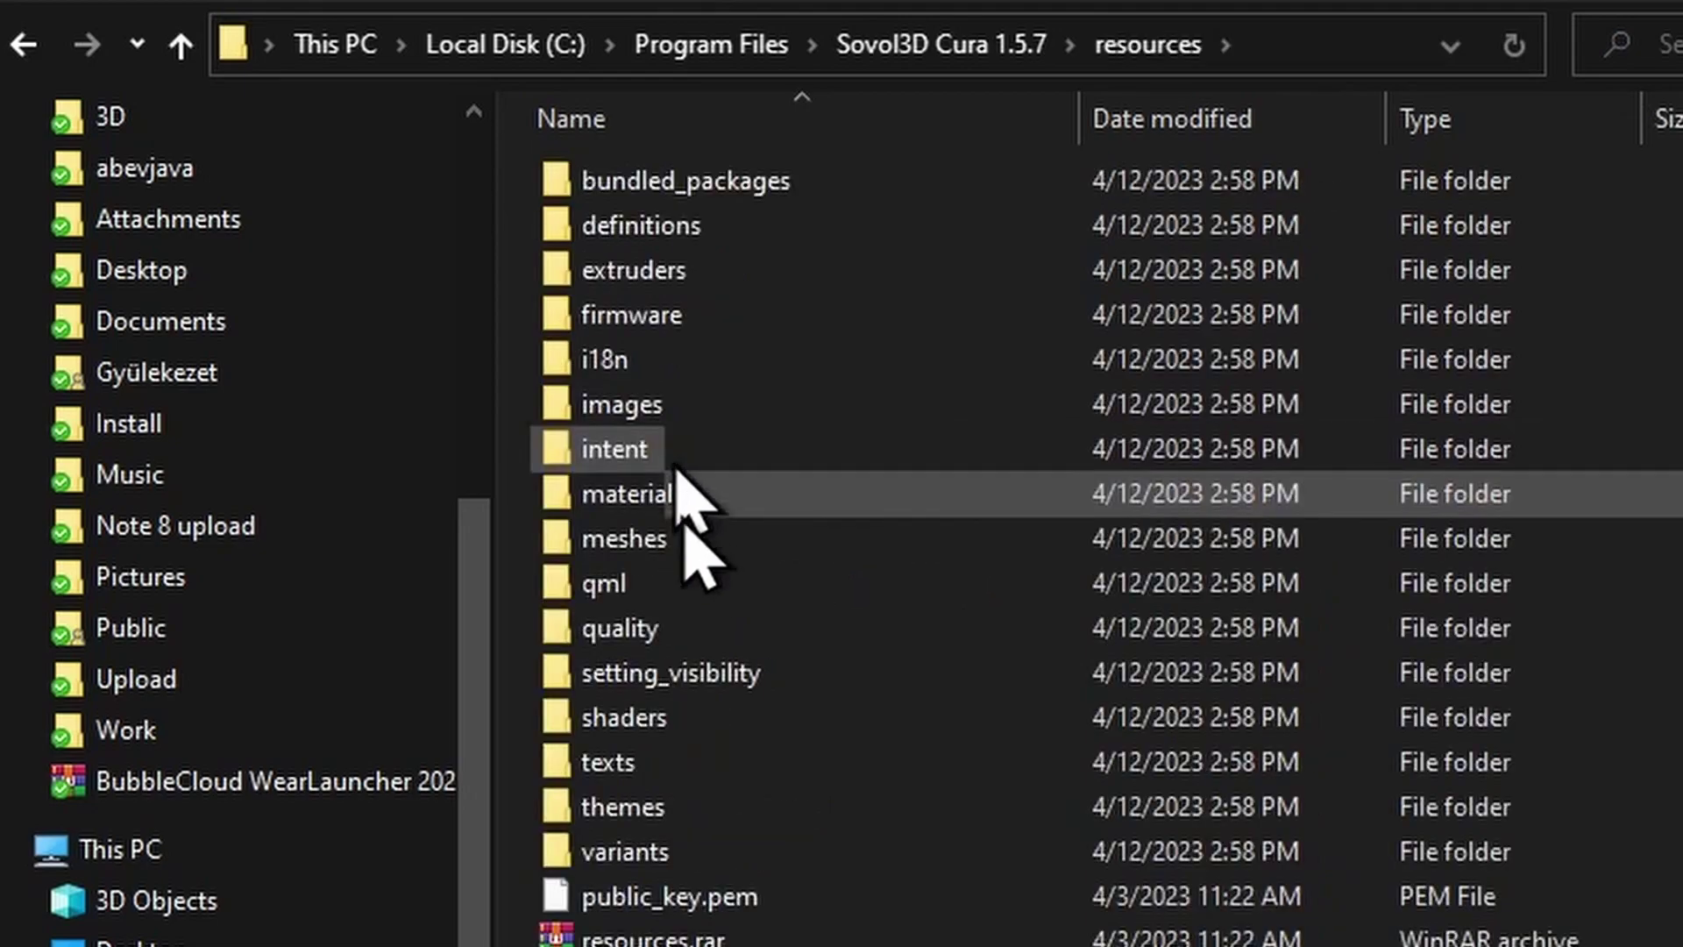
pyautogui.doubleClick(680, 235)
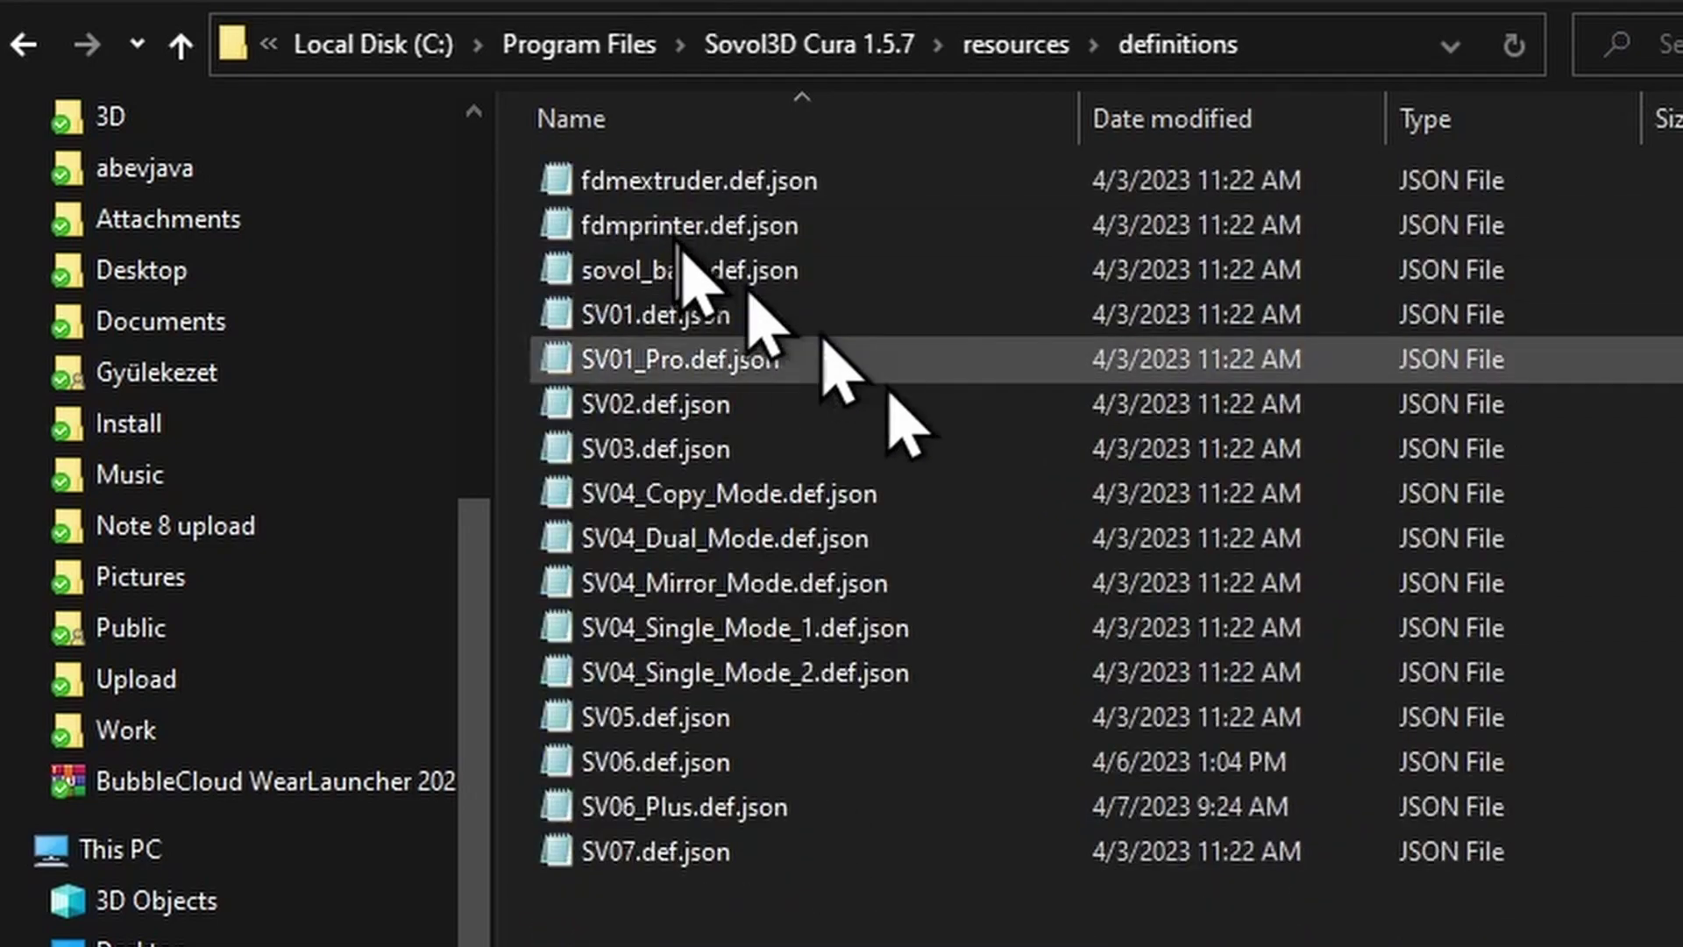
pyautogui.click(651, 822)
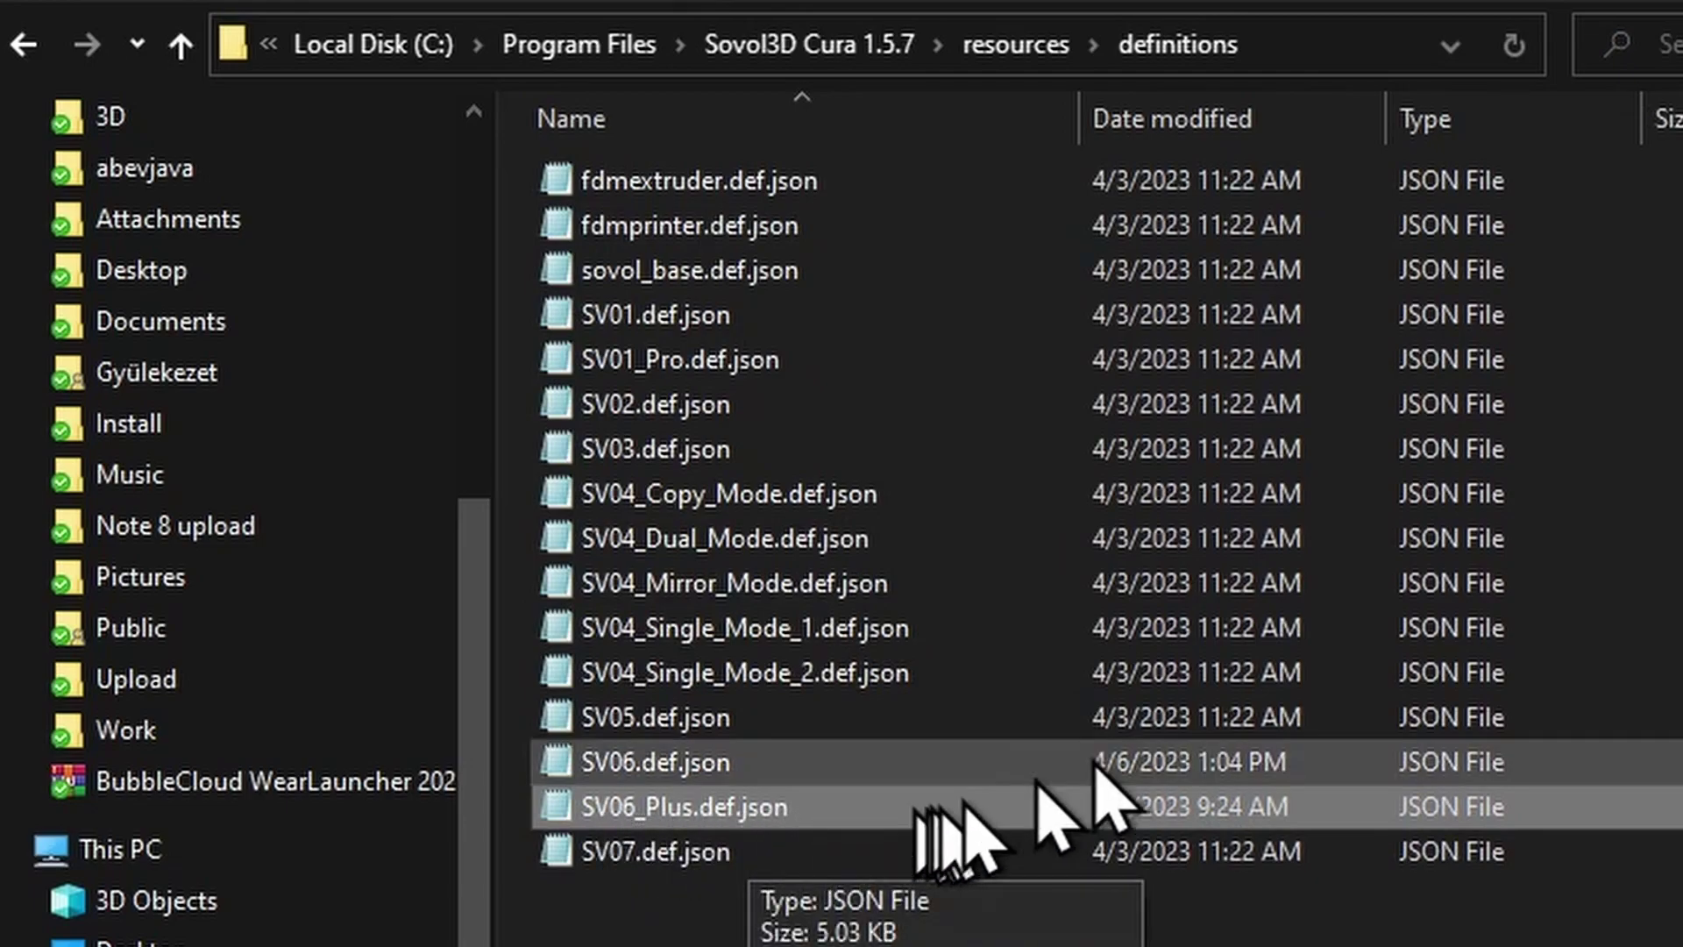
# Step: Open SV06_Plus.def.json in the text editor, review its machine and print settings, and close it
pyautogui.doubleClick(733, 826)
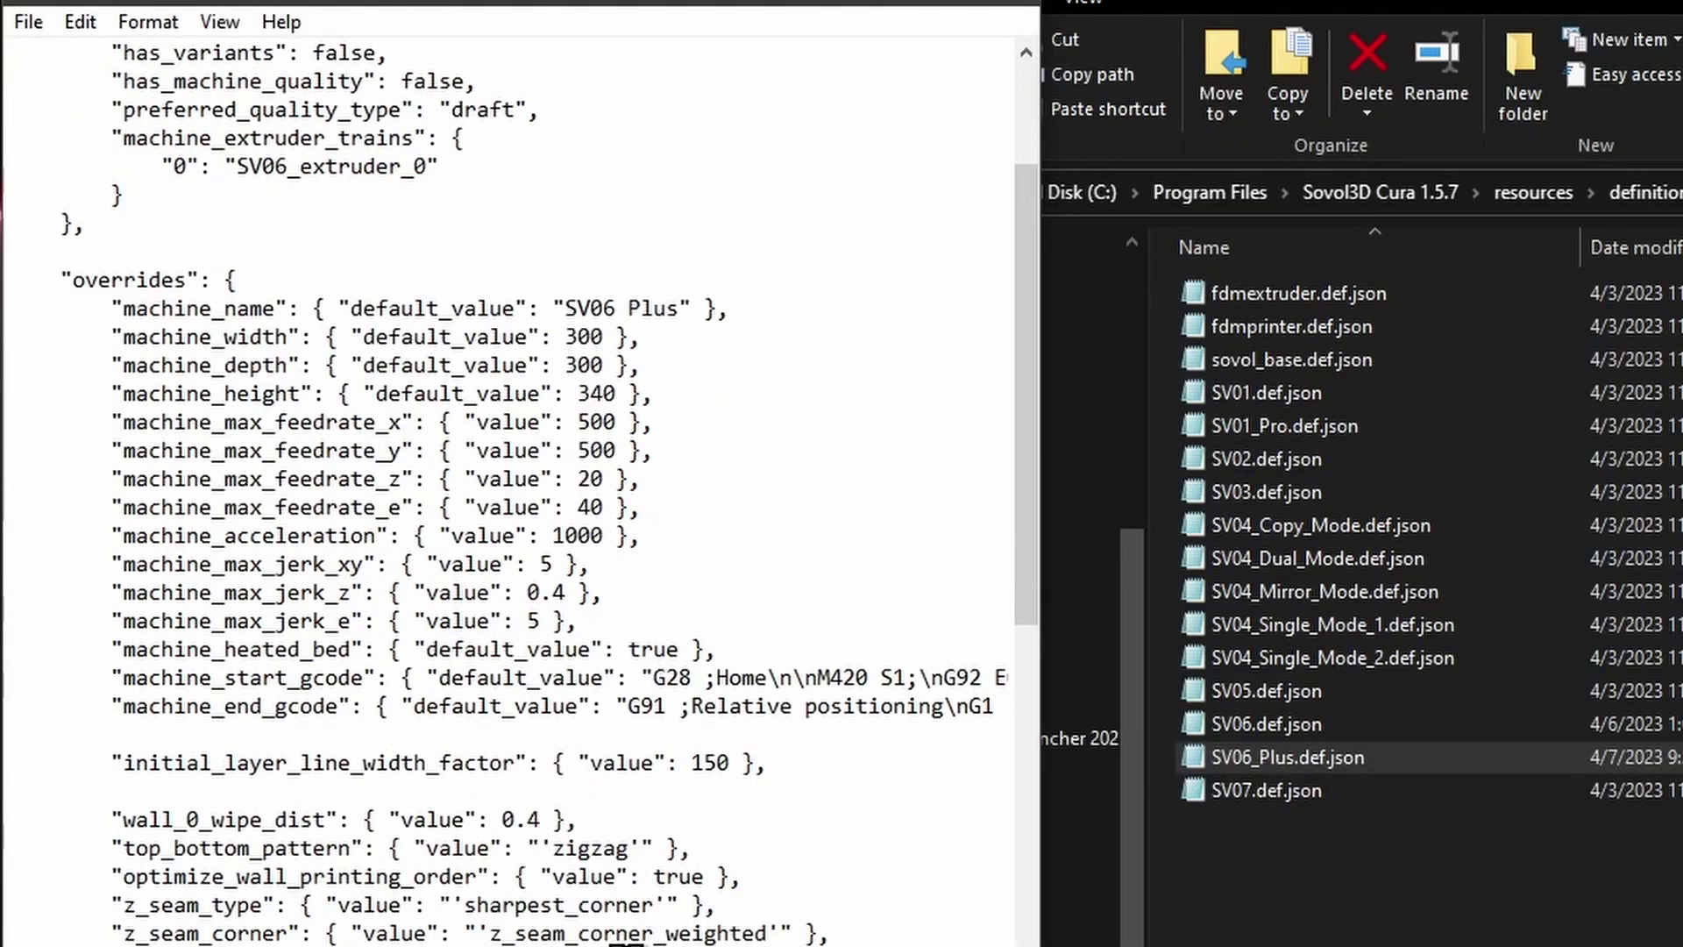
pyautogui.scroll(-13, 596, 697)
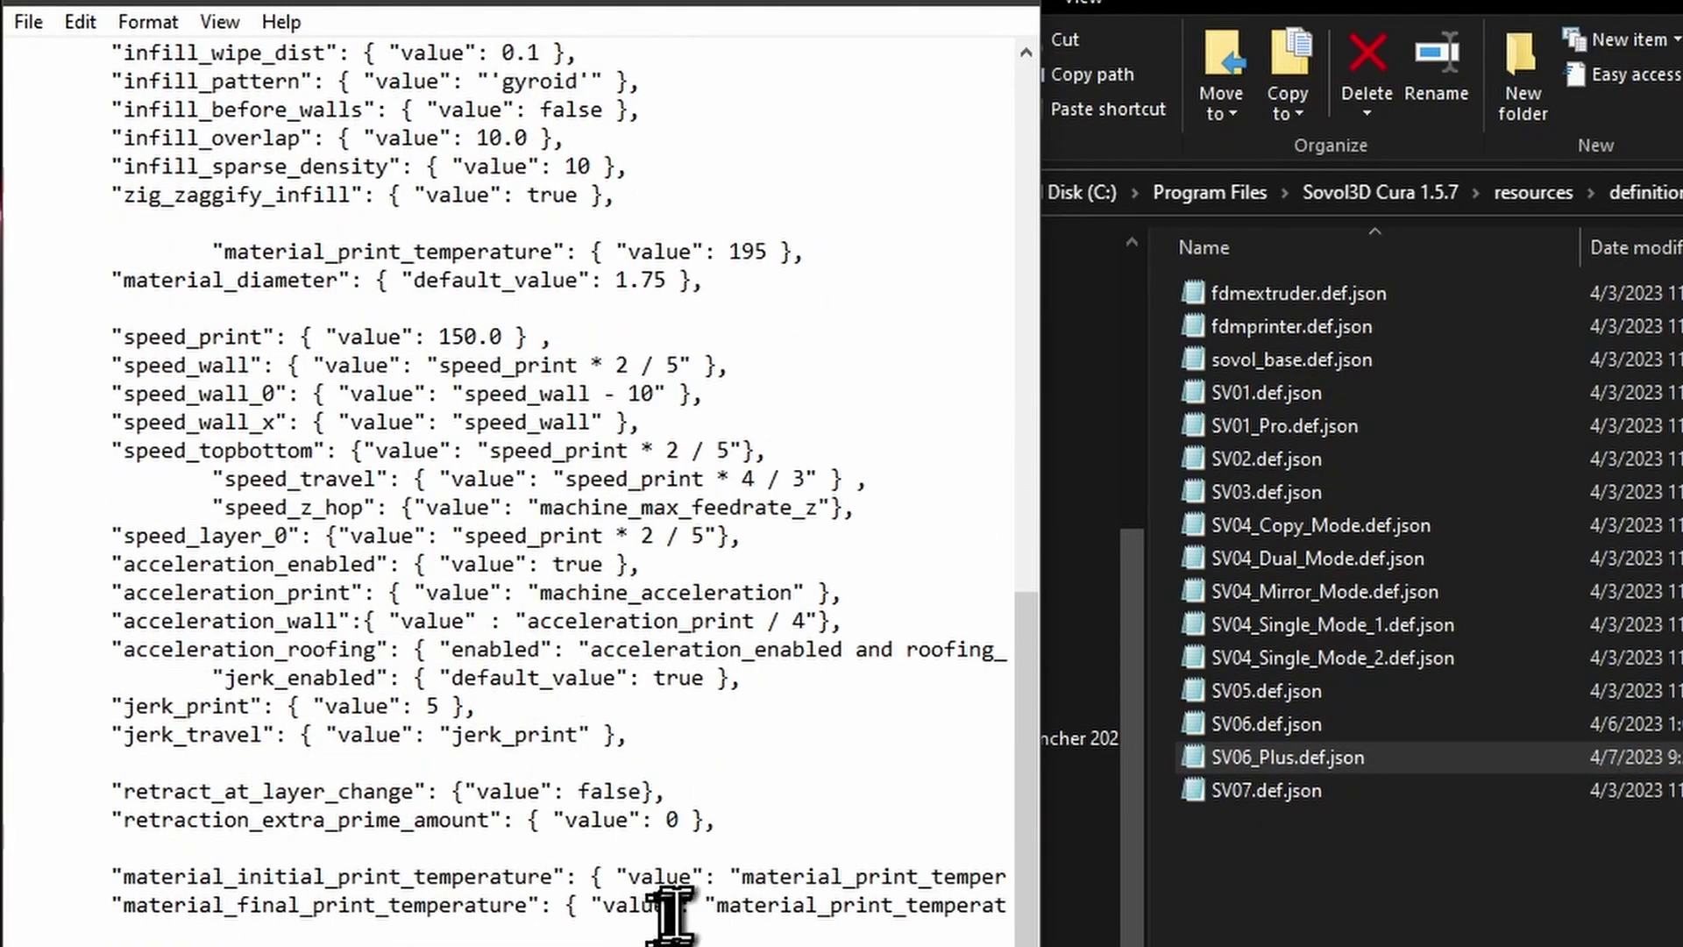
pyautogui.scroll(13, 671, 913)
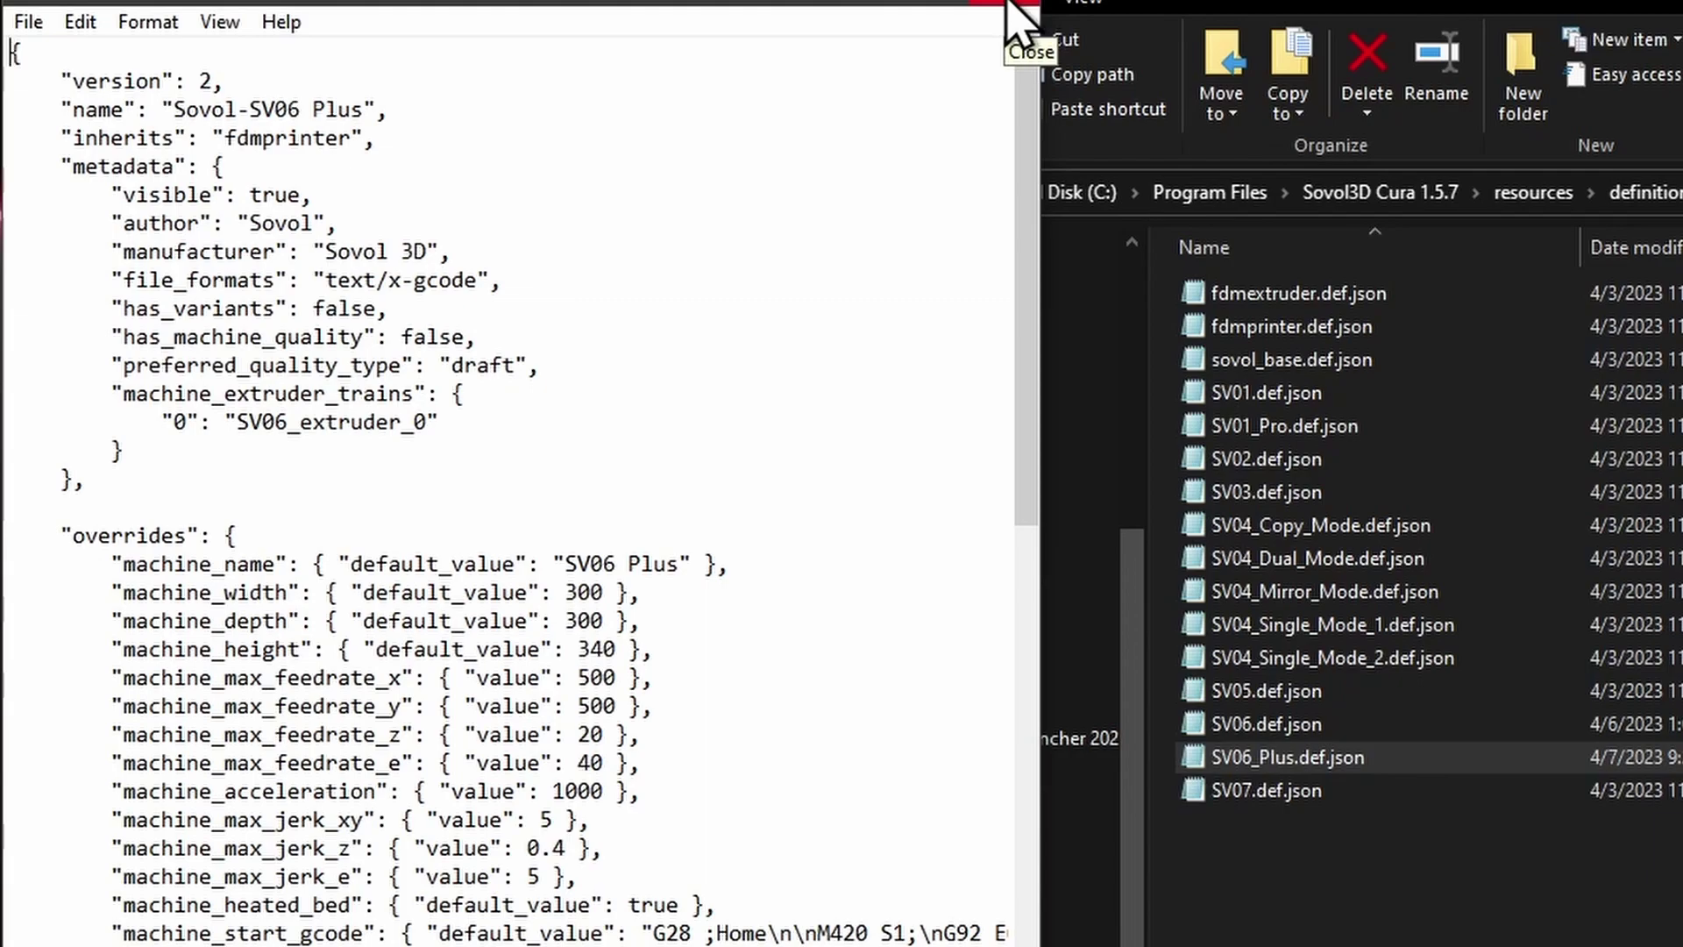
pyautogui.click(1008, 7)
# Step: Reopen SV06_Plus.def.json, highlight the extruder reference "SV06_extruder_0" under machine_extruder_trains, and close the file
pyautogui.doubleClick(1350, 759)
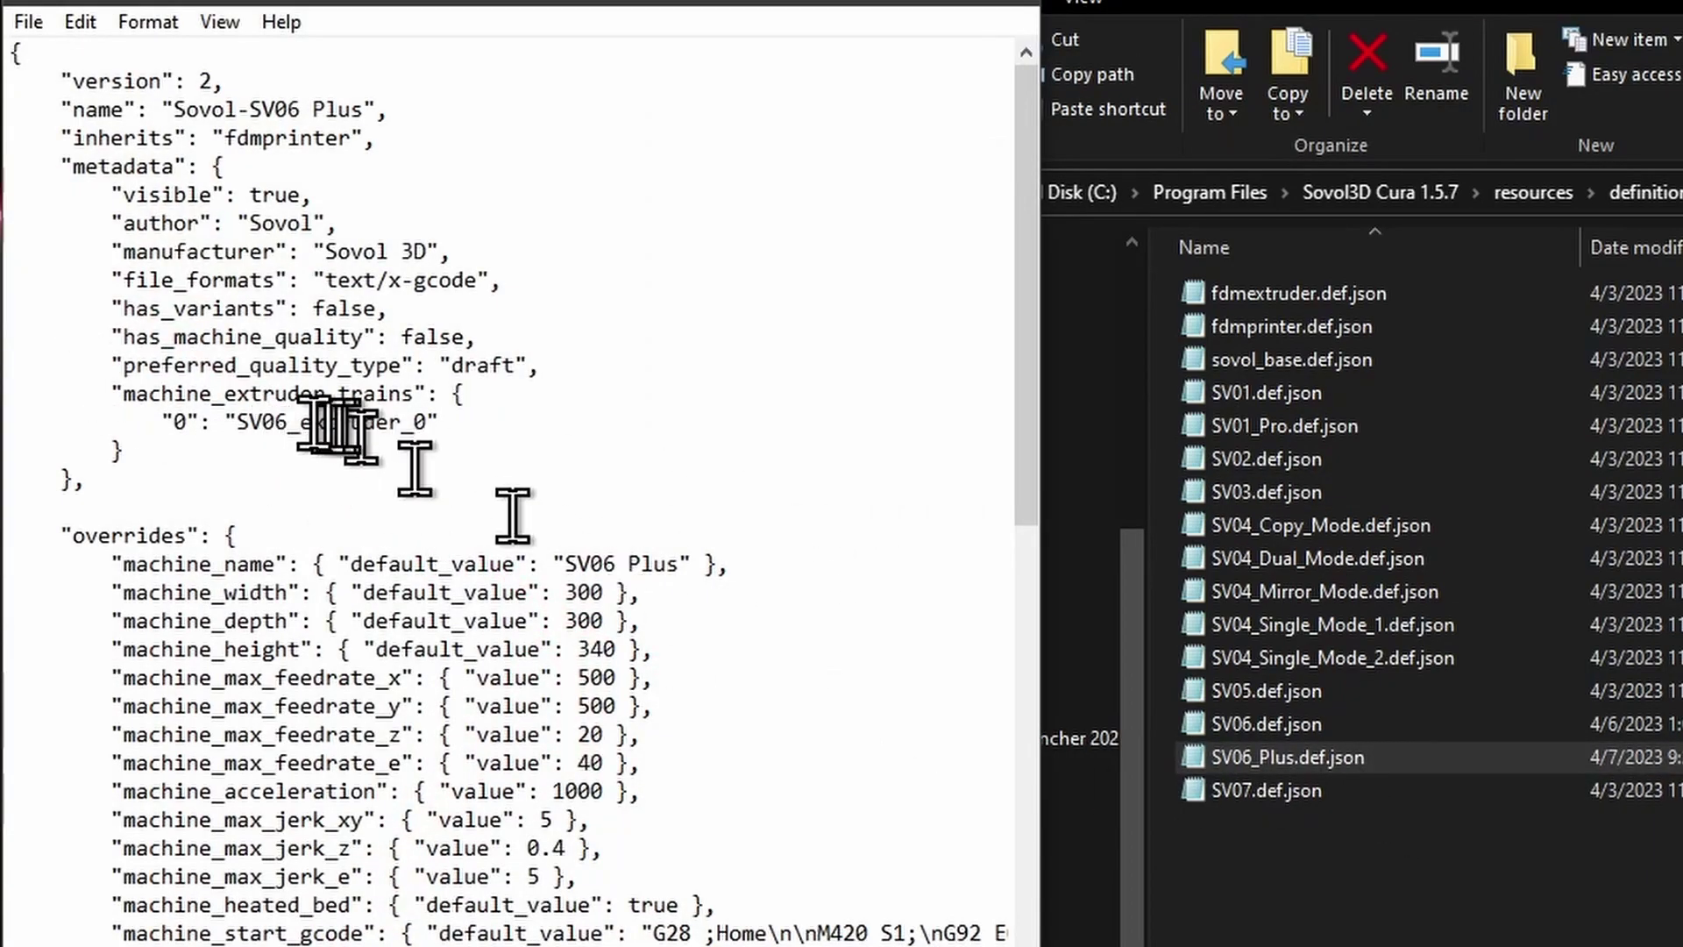
pyautogui.doubleClick(263, 423)
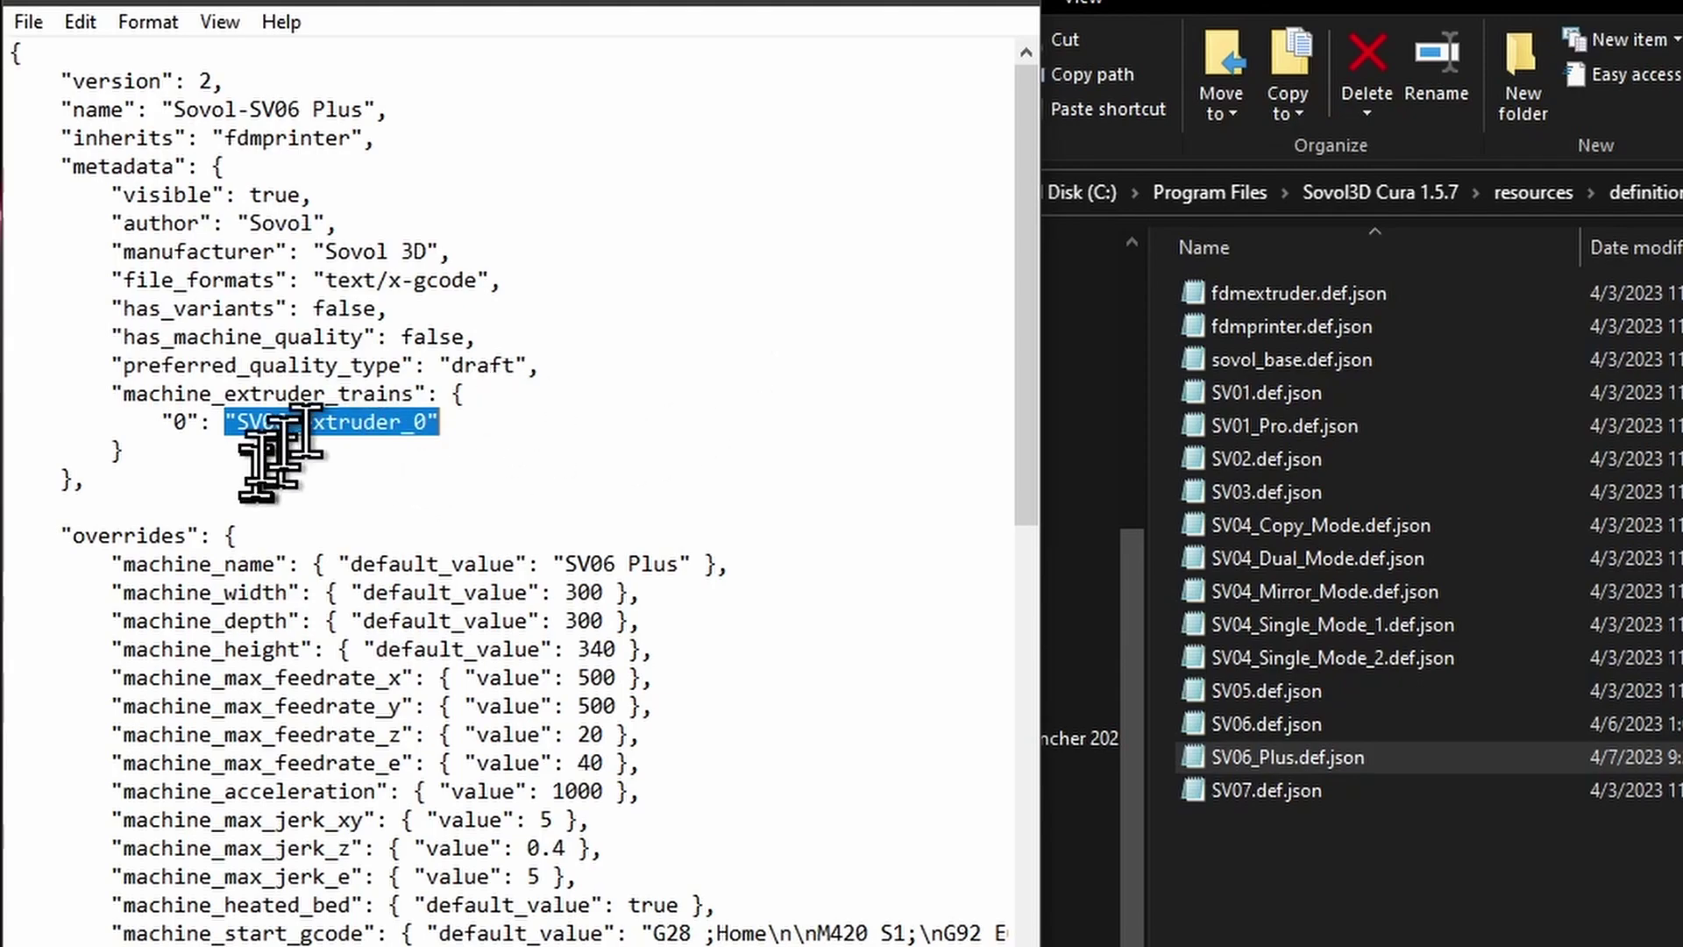
pyautogui.click(1030, 10)
# Step: Go back to the resources folder, open extruders and select SV06_extruder_0.def.json
pyautogui.click(1534, 192)
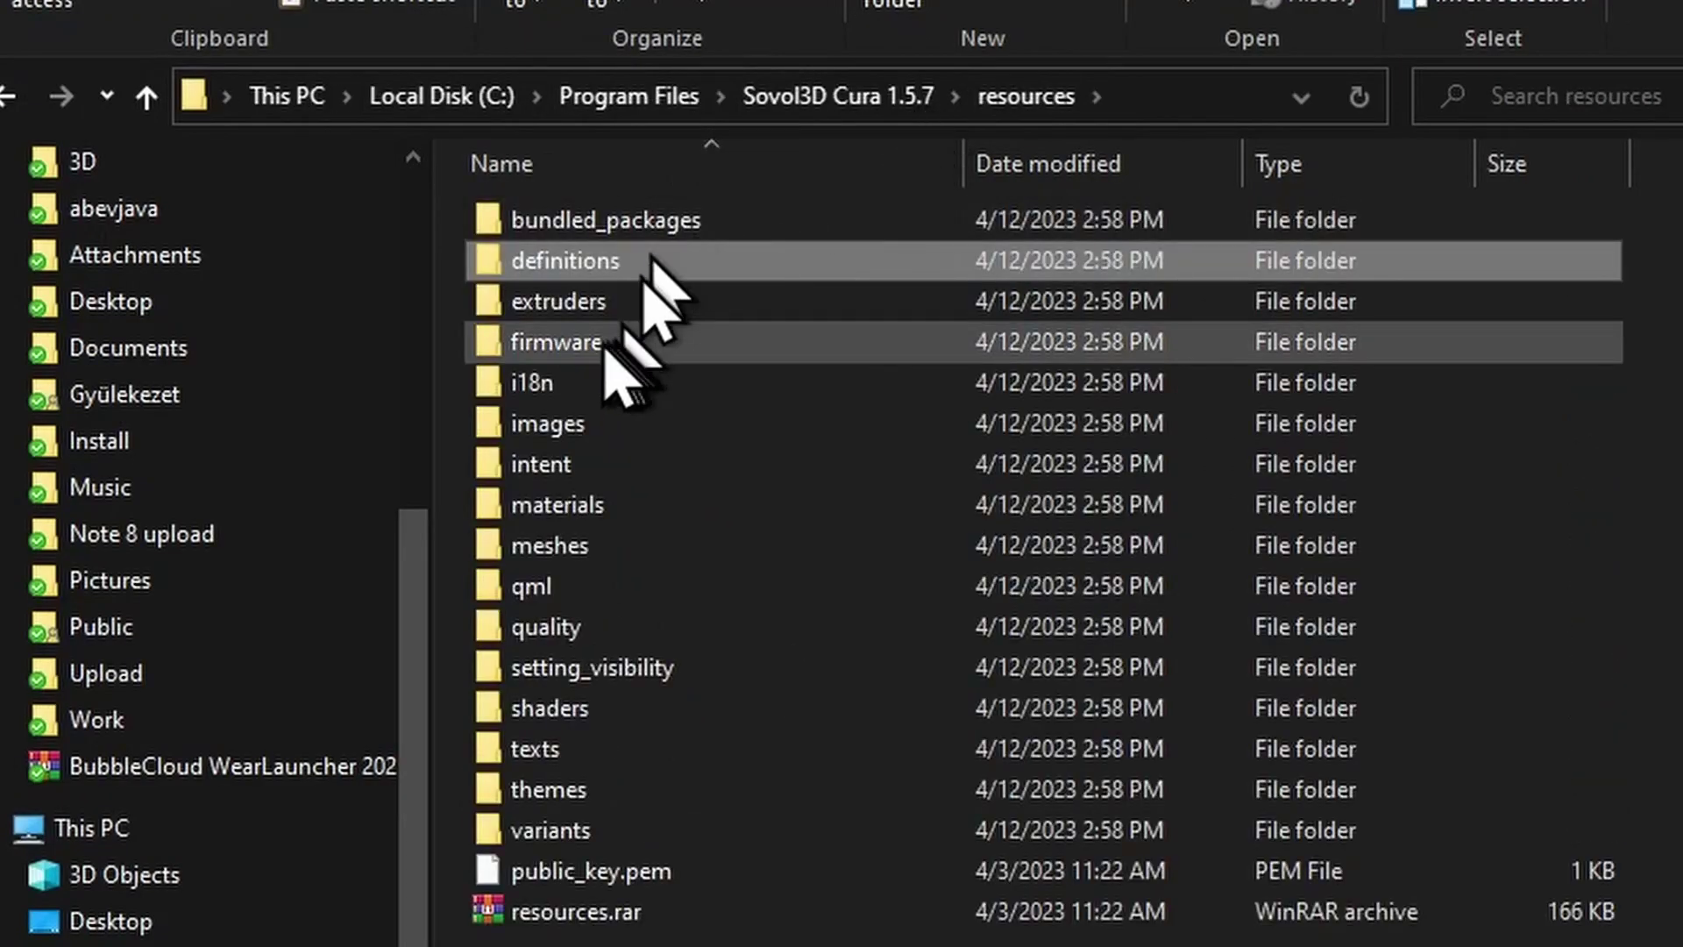
pyautogui.click(599, 300)
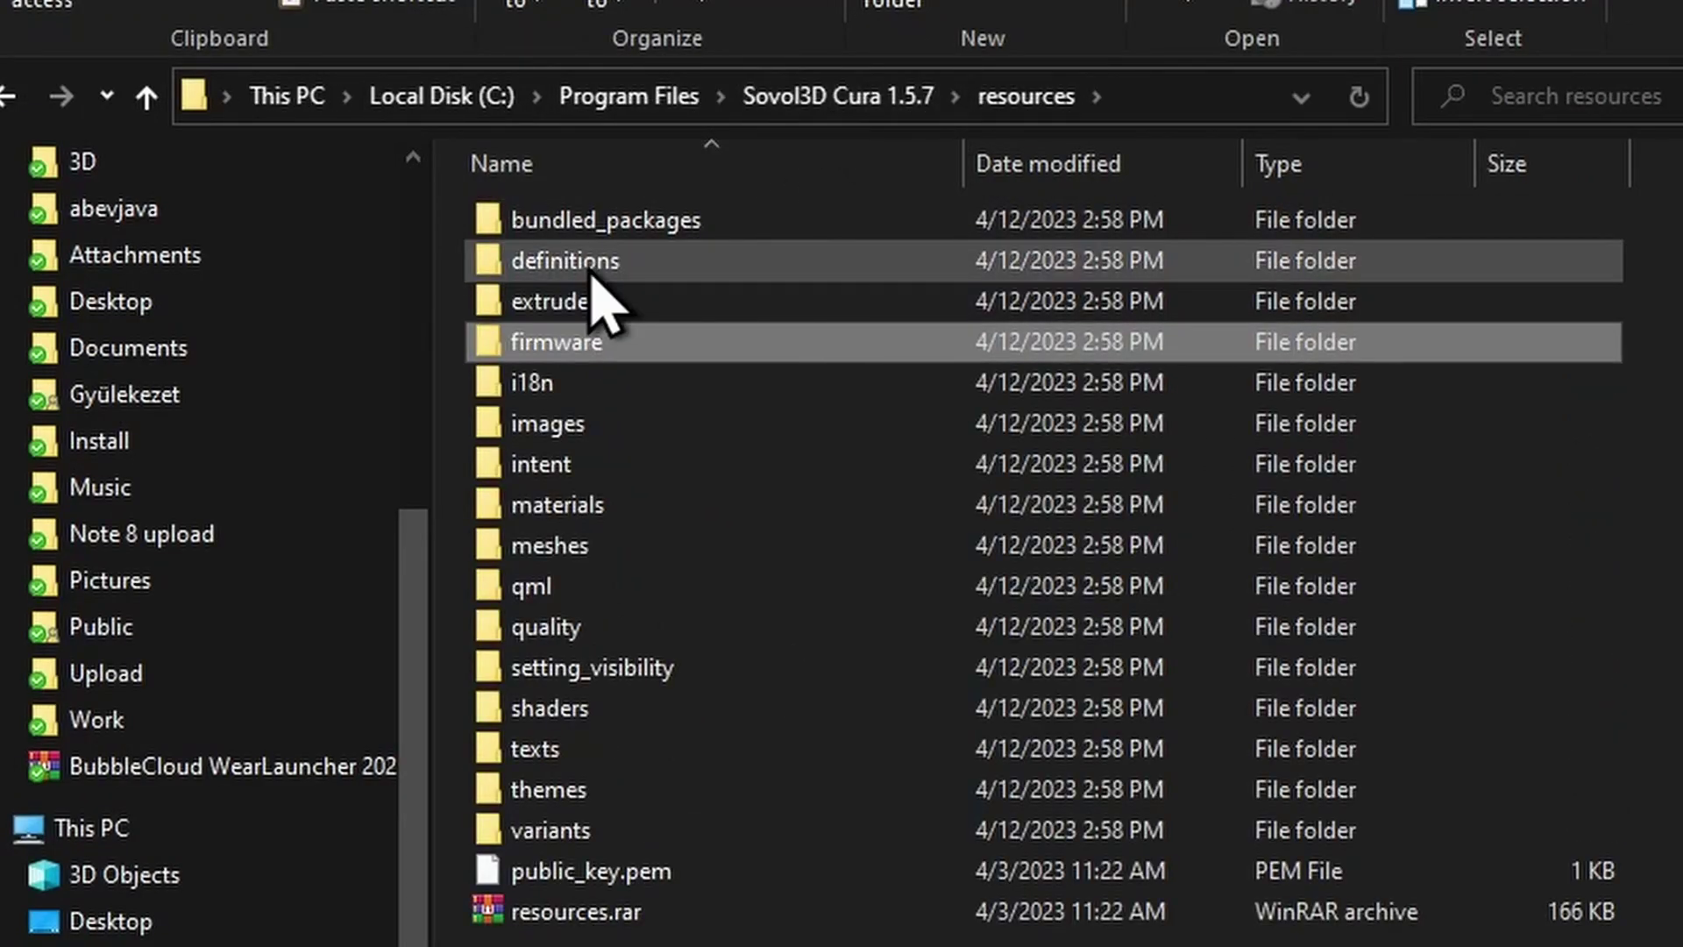
pyautogui.doubleClick(586, 303)
pyautogui.click(575, 591)
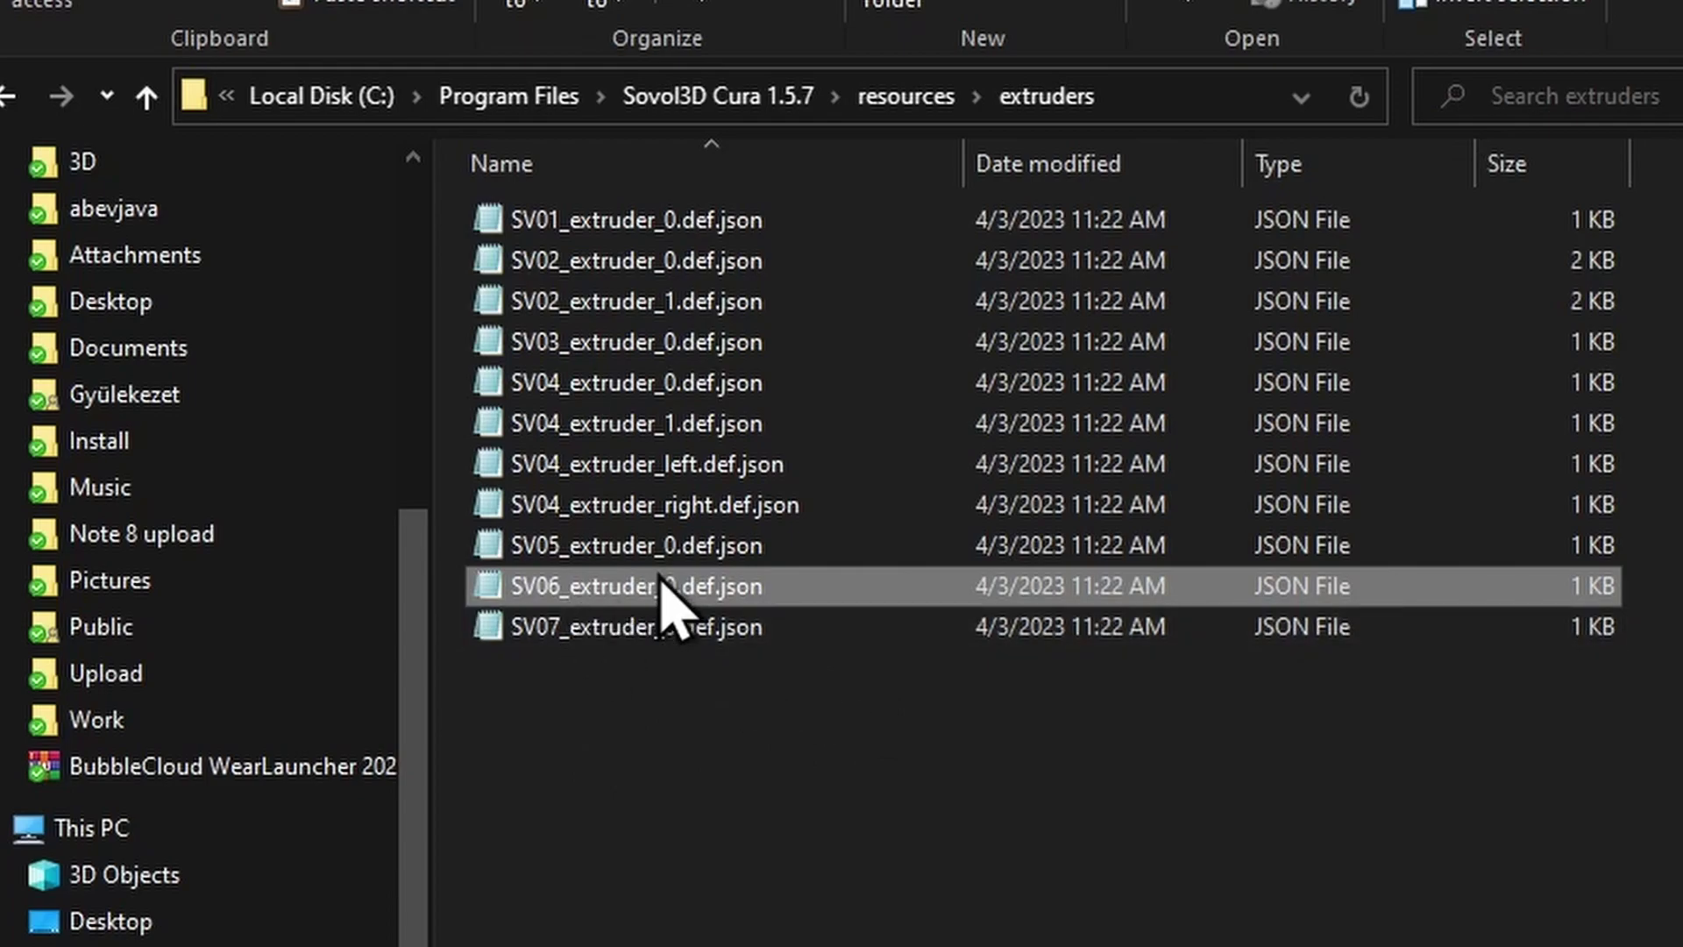
# Step: Return through the resources folder to Program Files and open the UltiMaker Cura 5.3.0 folder
pyautogui.click(904, 98)
pyautogui.click(565, 260)
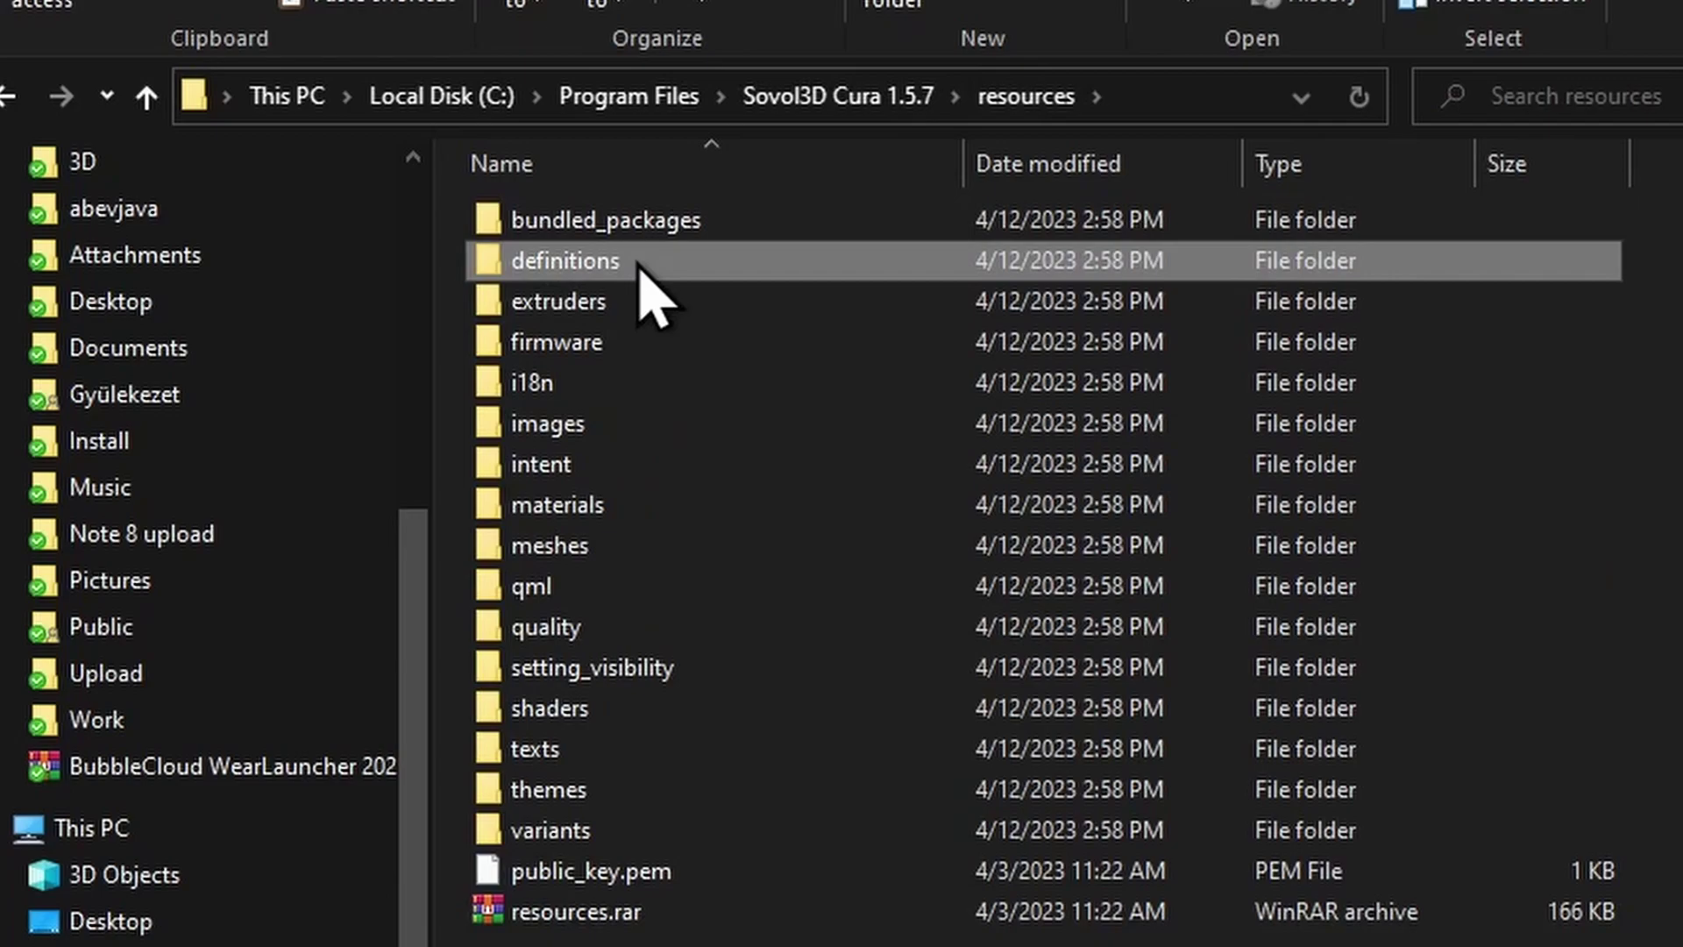
pyautogui.click(685, 105)
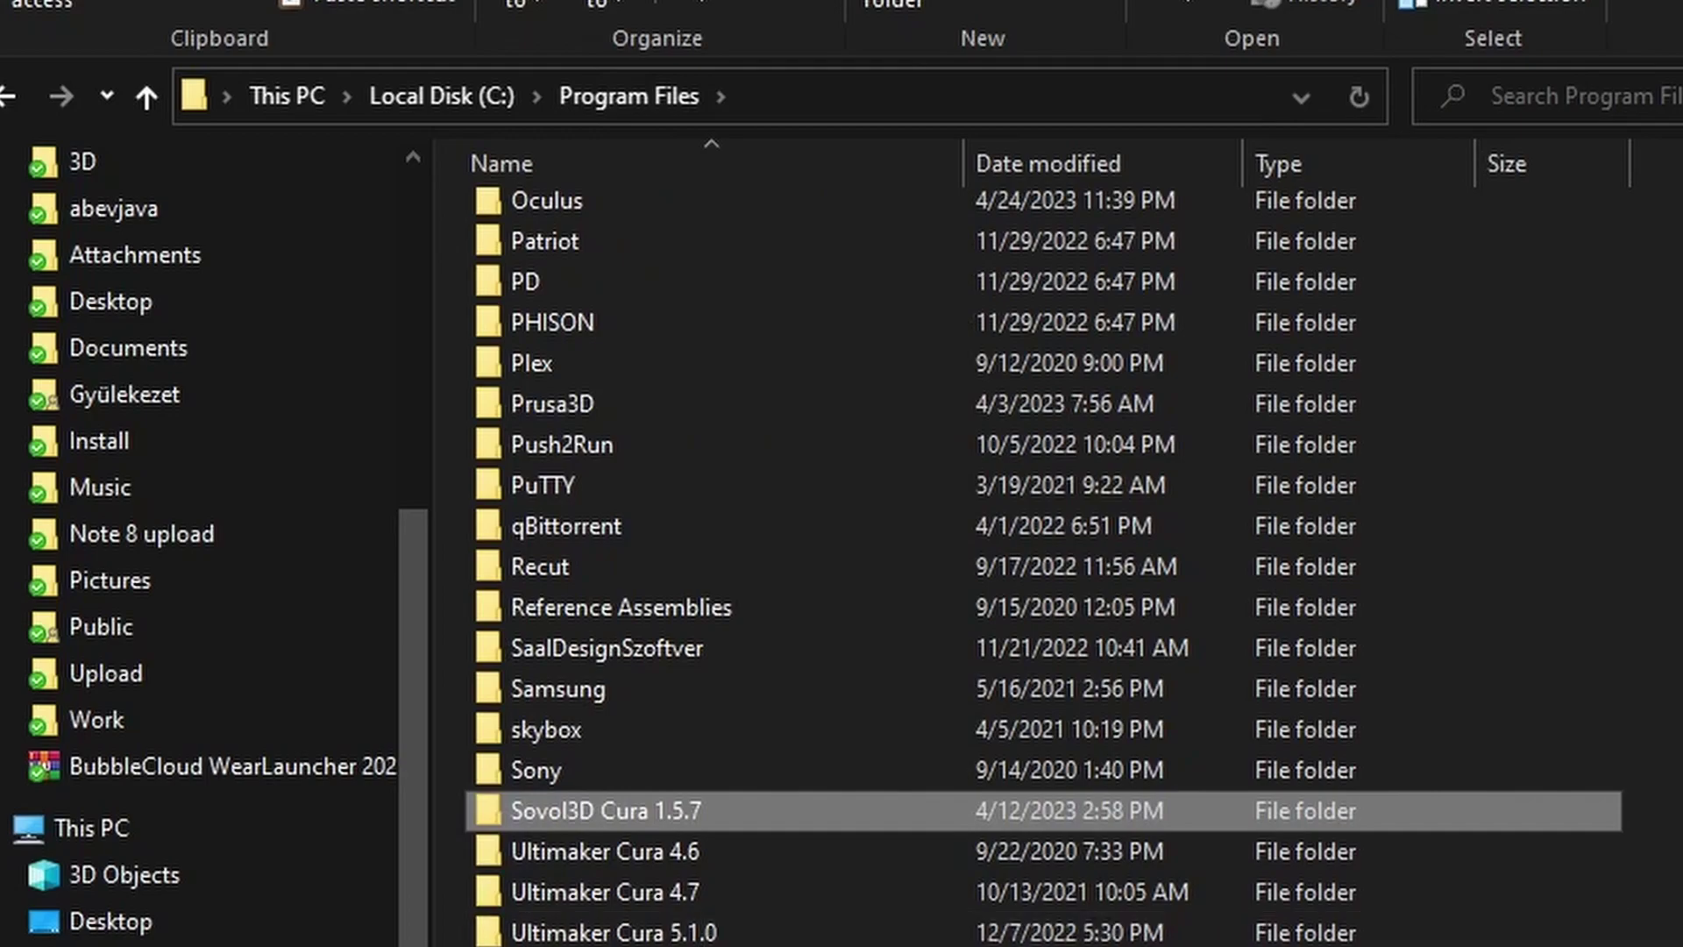
pyautogui.click(614, 857)
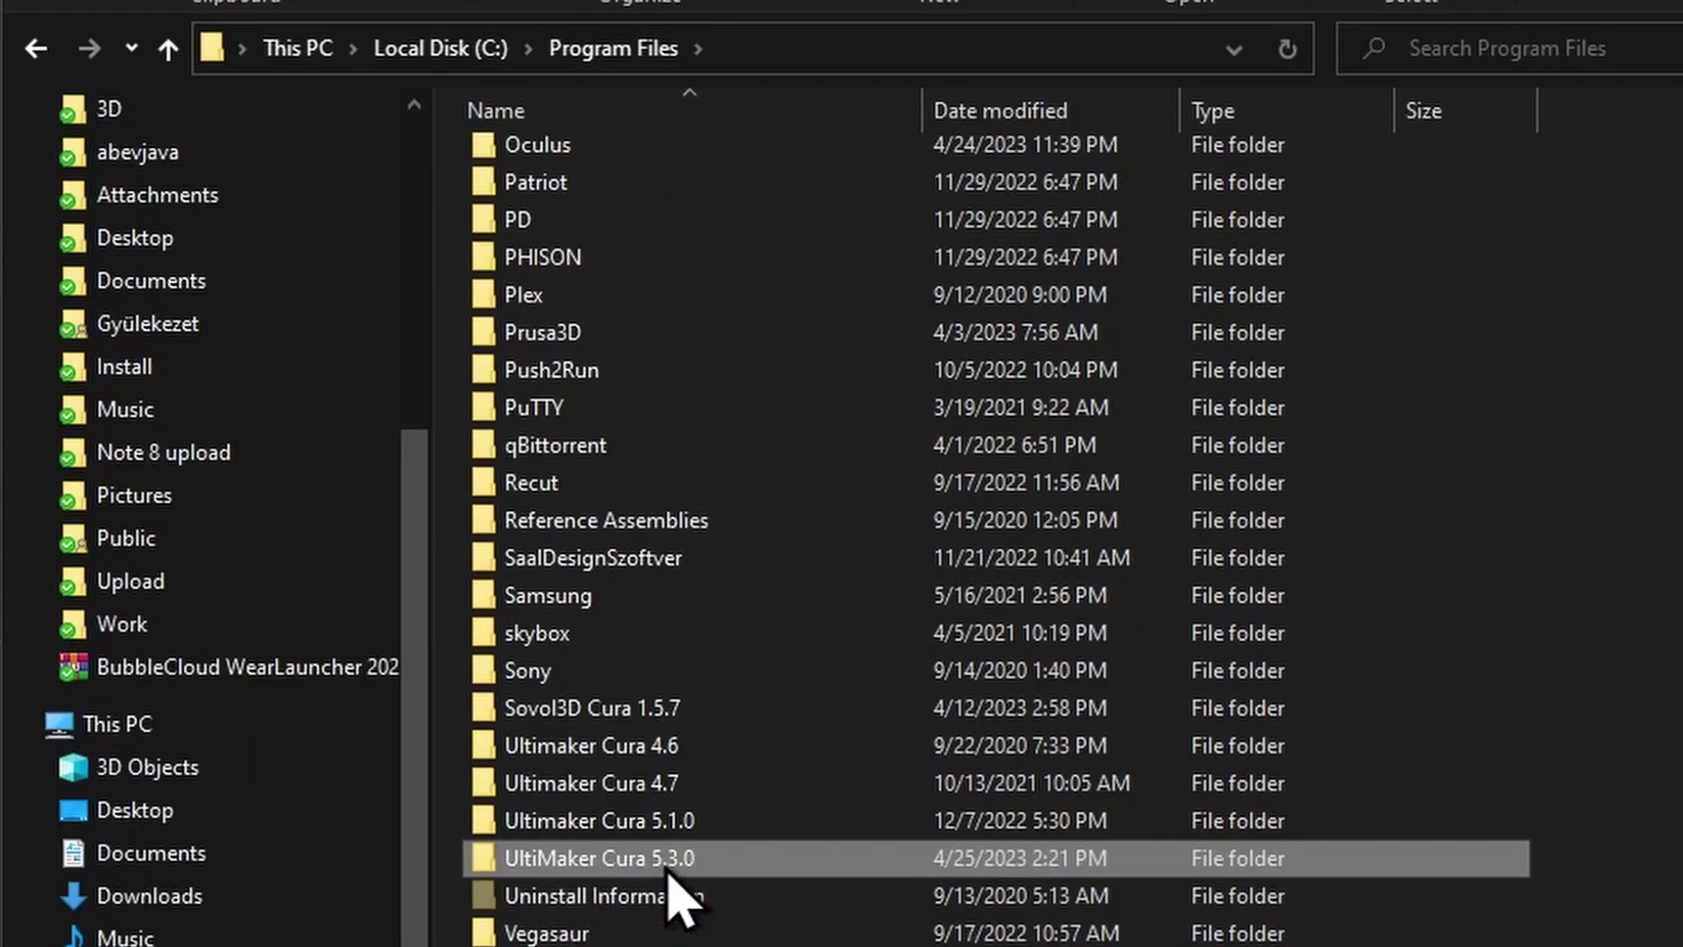
pyautogui.doubleClick(625, 864)
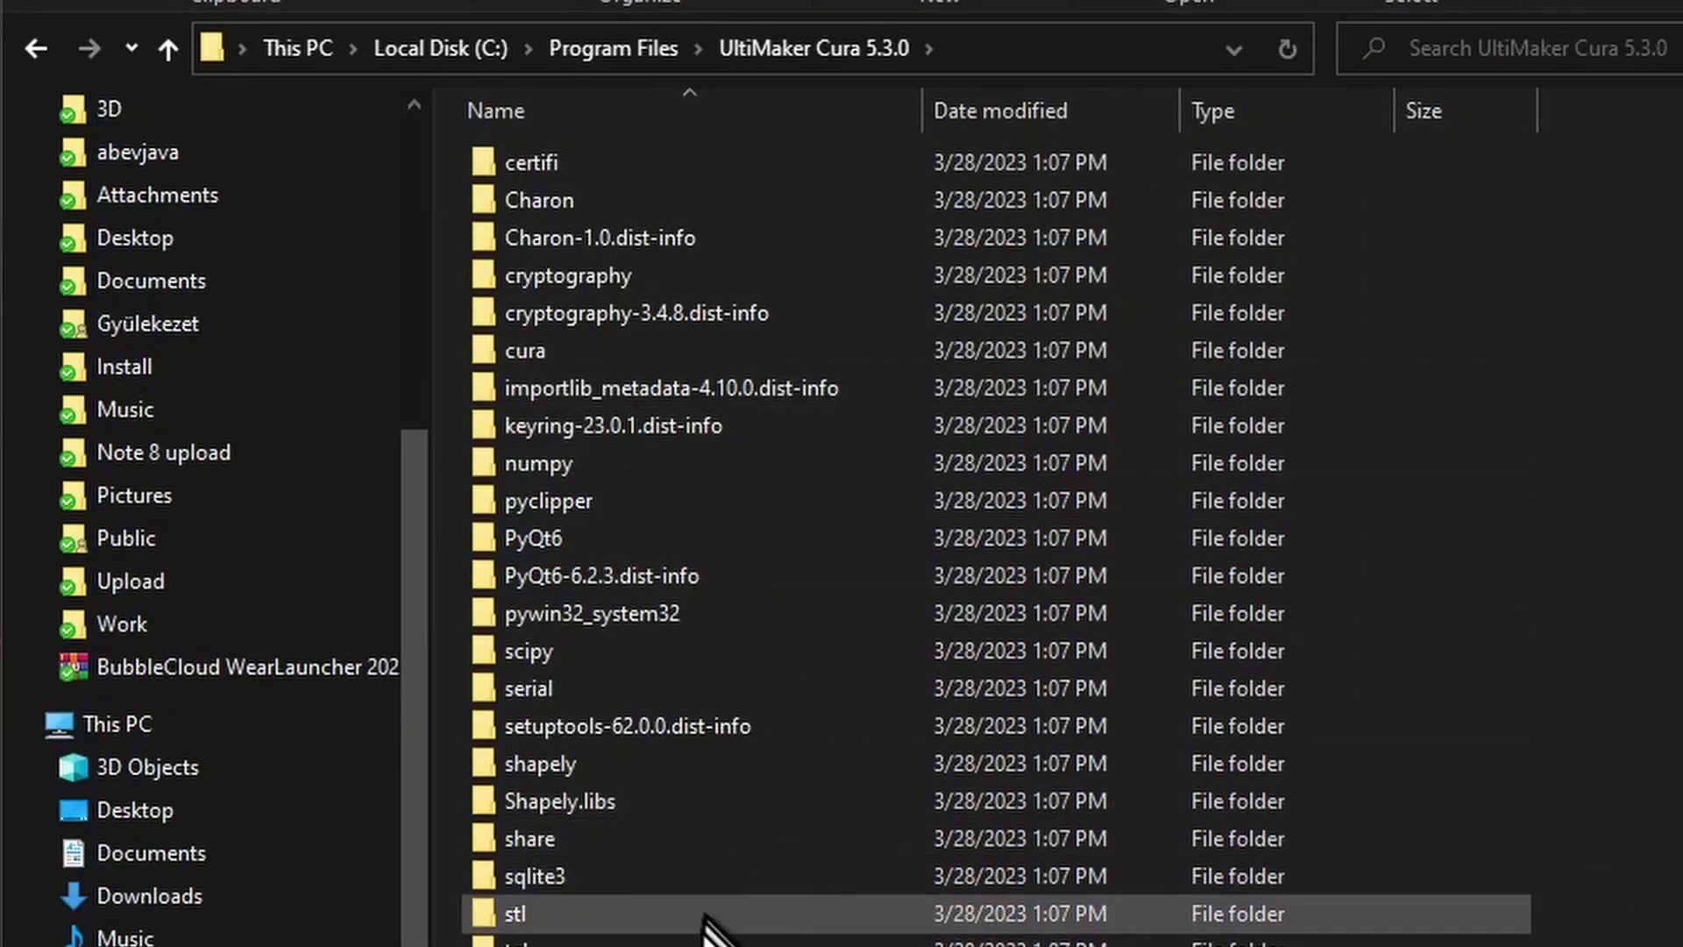
# Step: Open share\cura\resources\definitions inside UltiMaker Cura 5.3.0 and select SV06_Plus.def.json
pyautogui.scroll(-2, 767, 885)
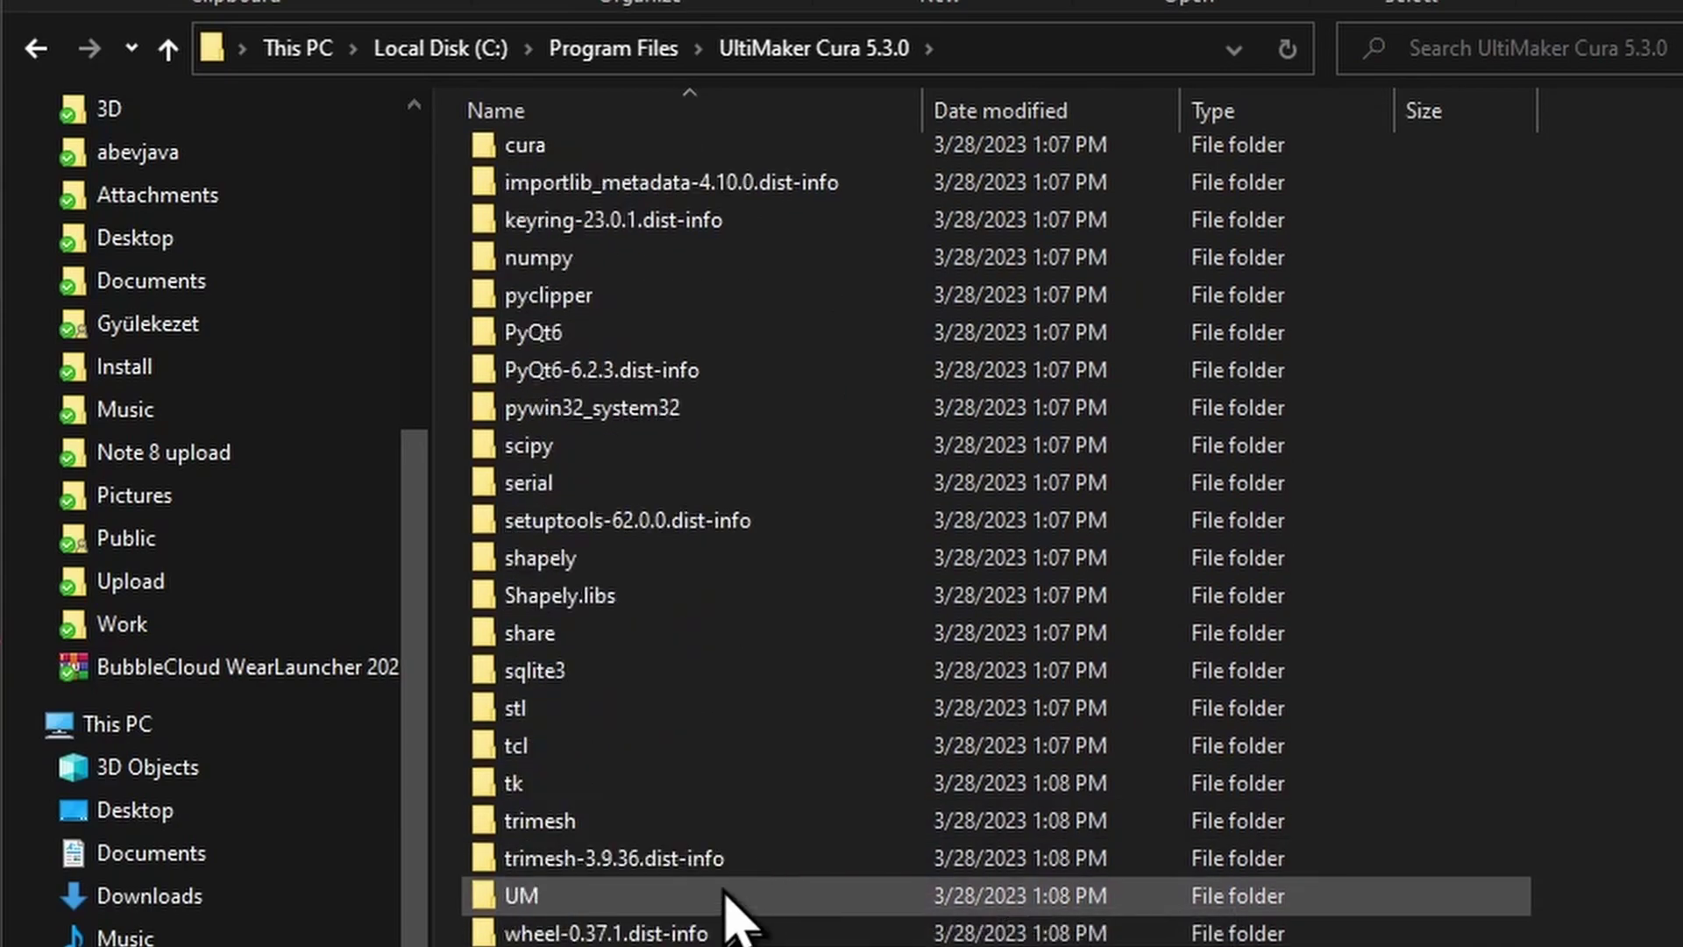
pyautogui.doubleClick(564, 640)
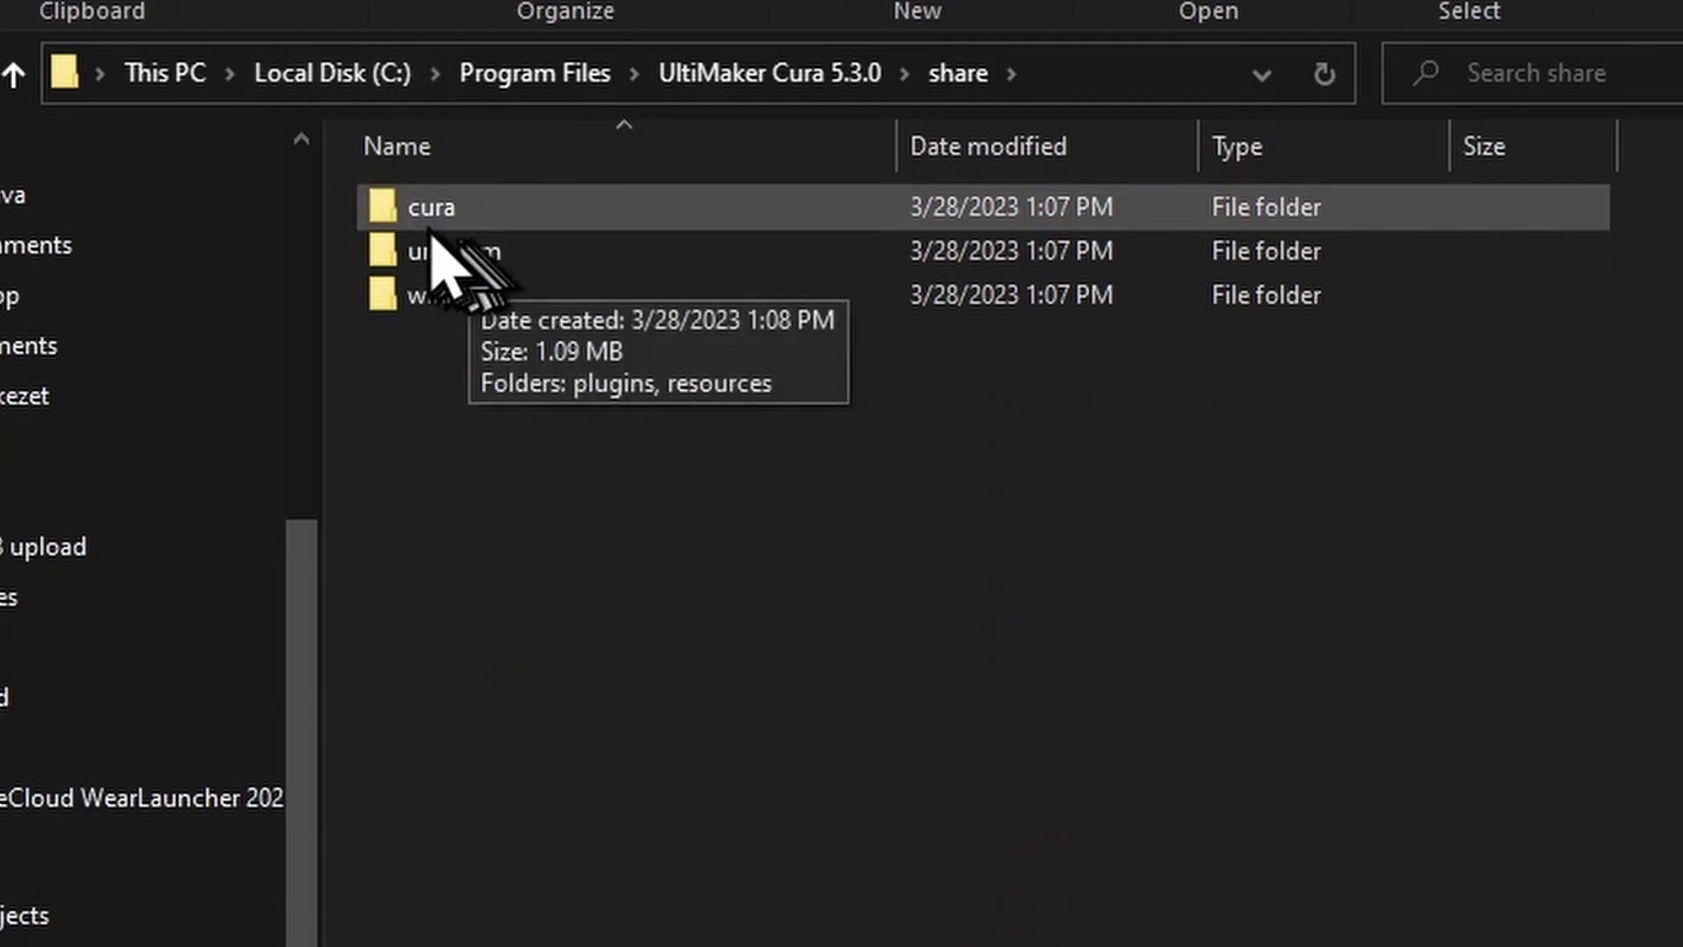
pyautogui.doubleClick(447, 210)
pyautogui.click(447, 262)
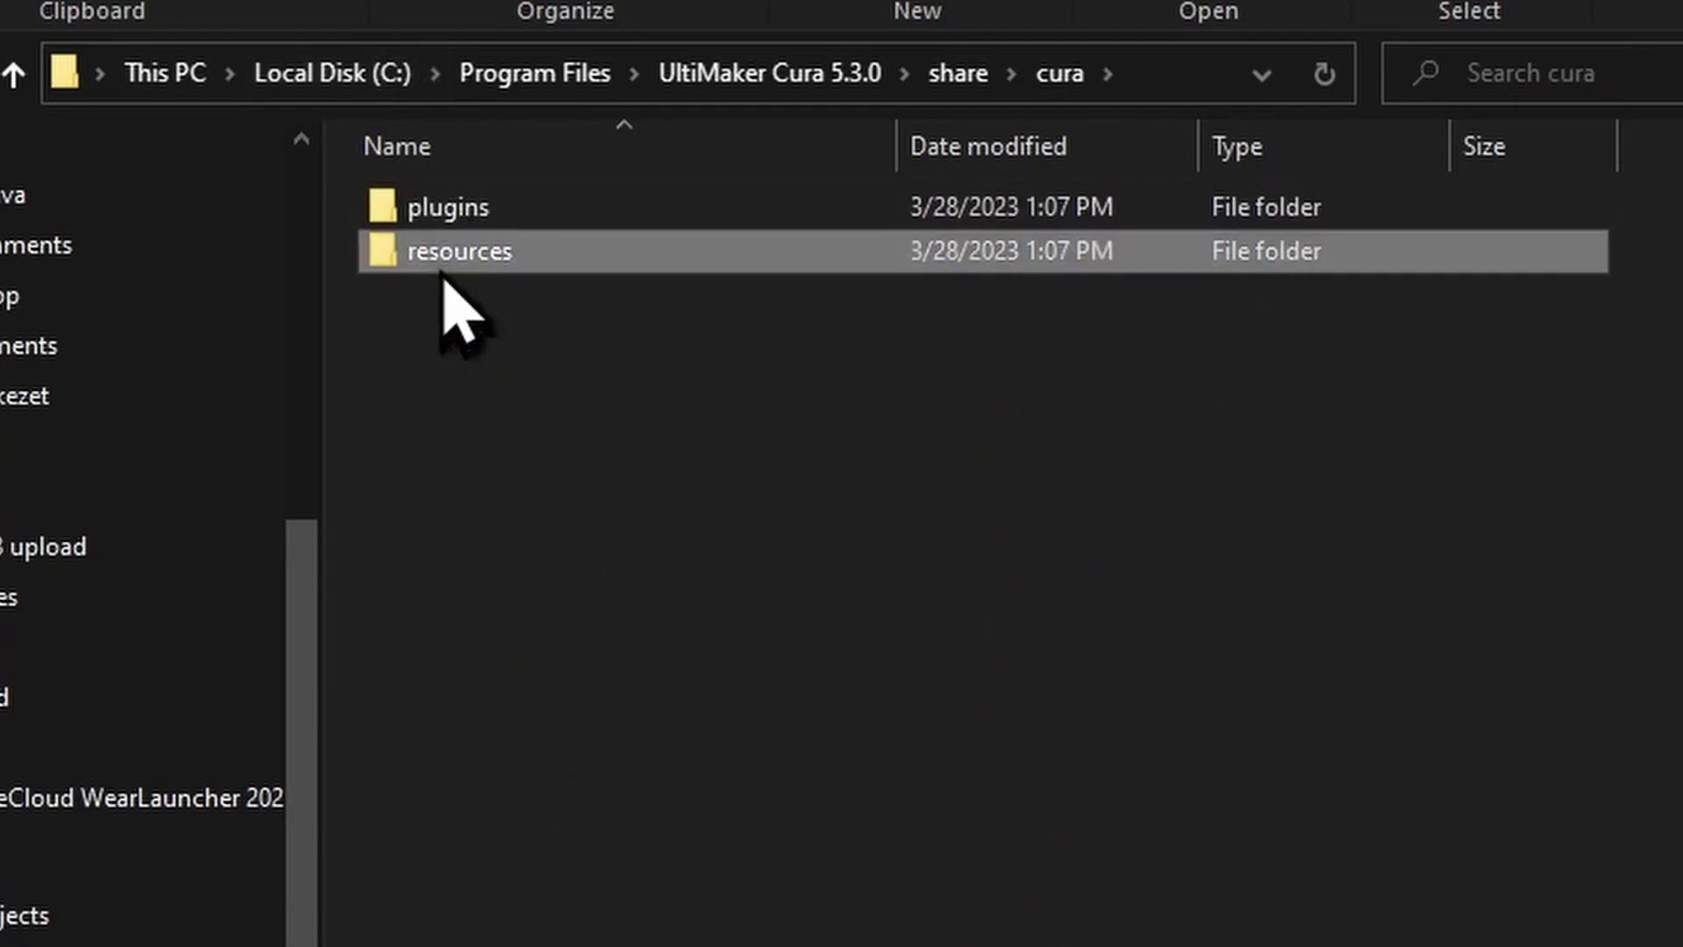
pyautogui.doubleClick(476, 253)
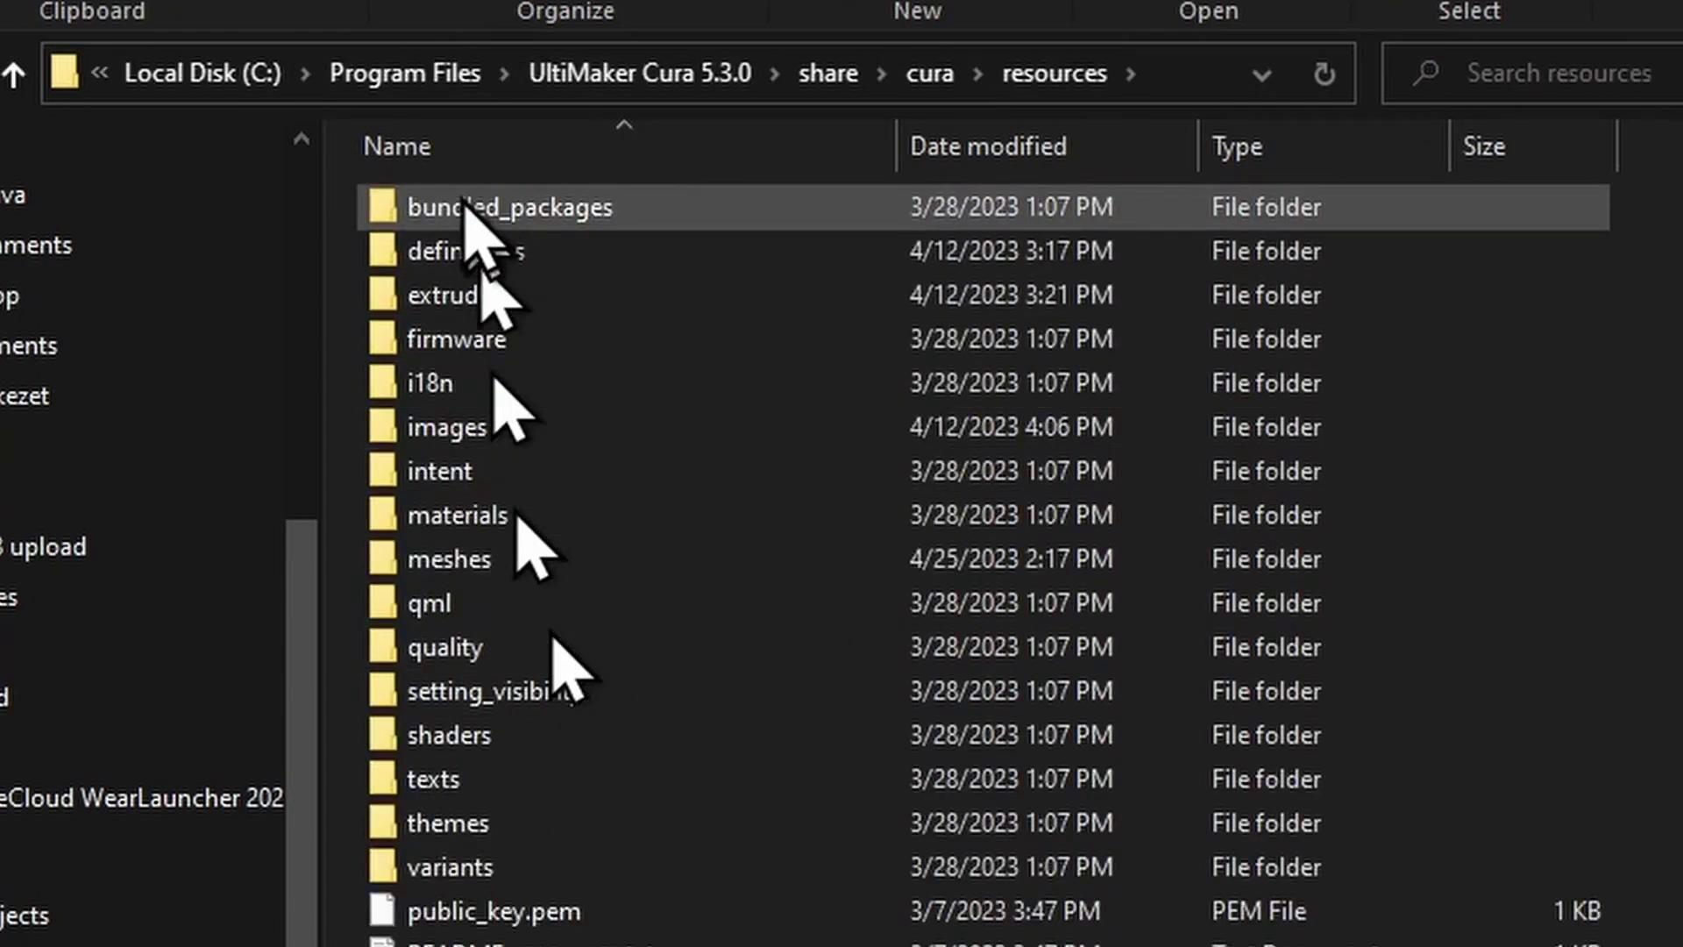
pyautogui.click(535, 254)
pyautogui.doubleClick(539, 255)
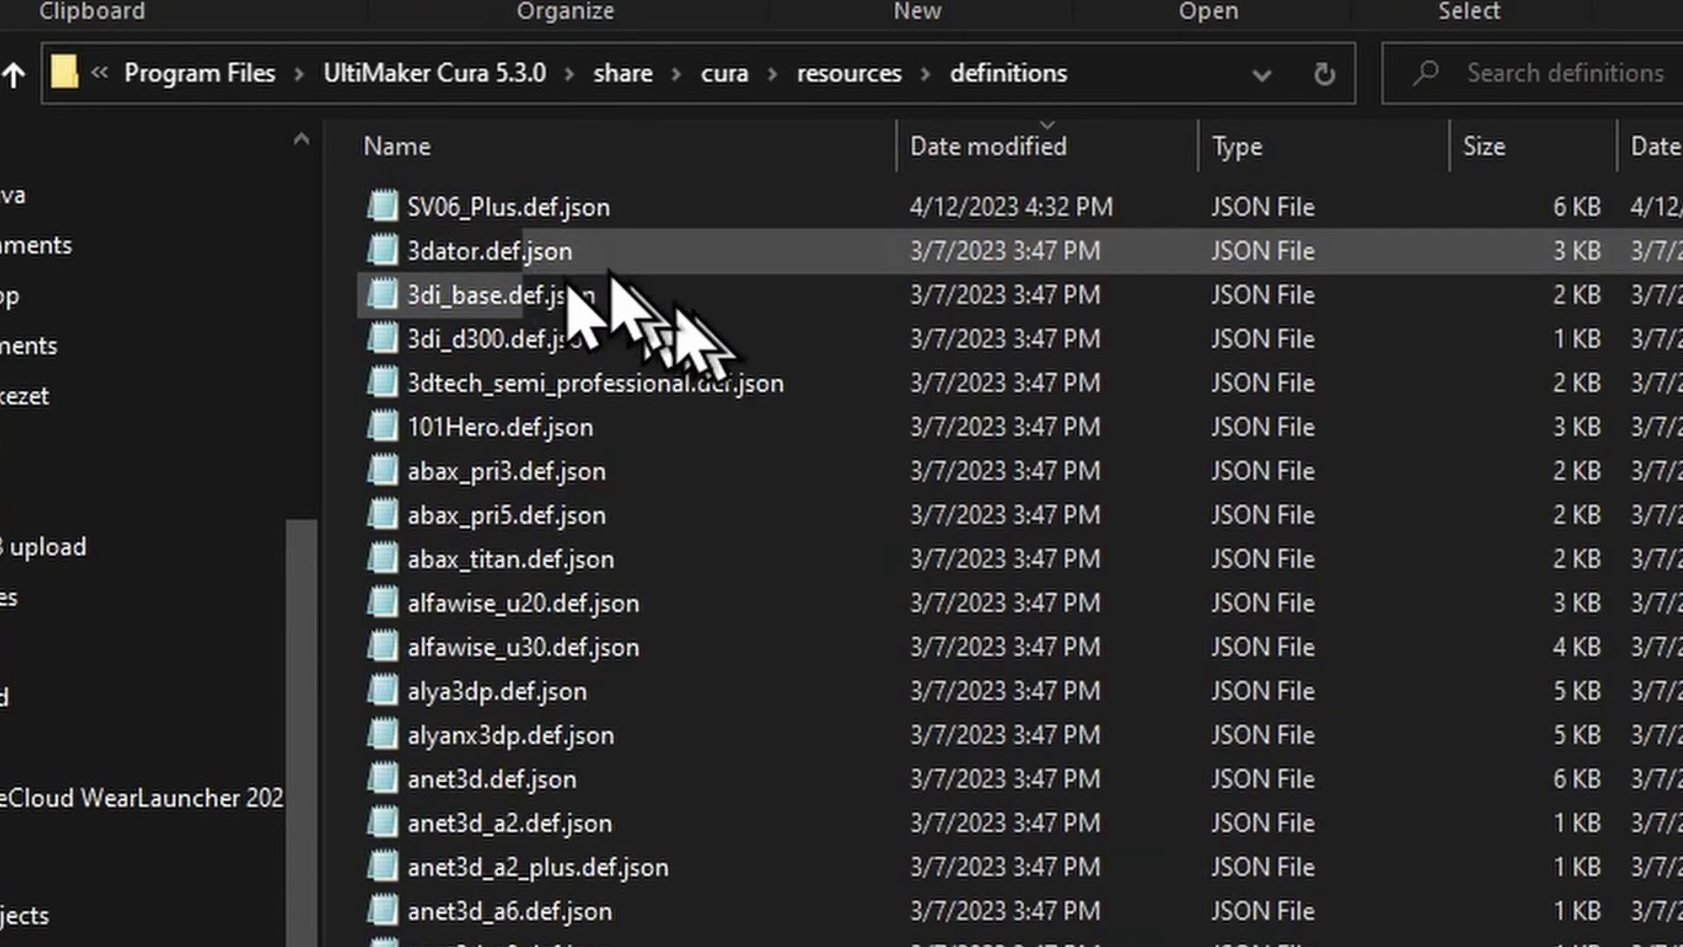
pyautogui.click(497, 220)
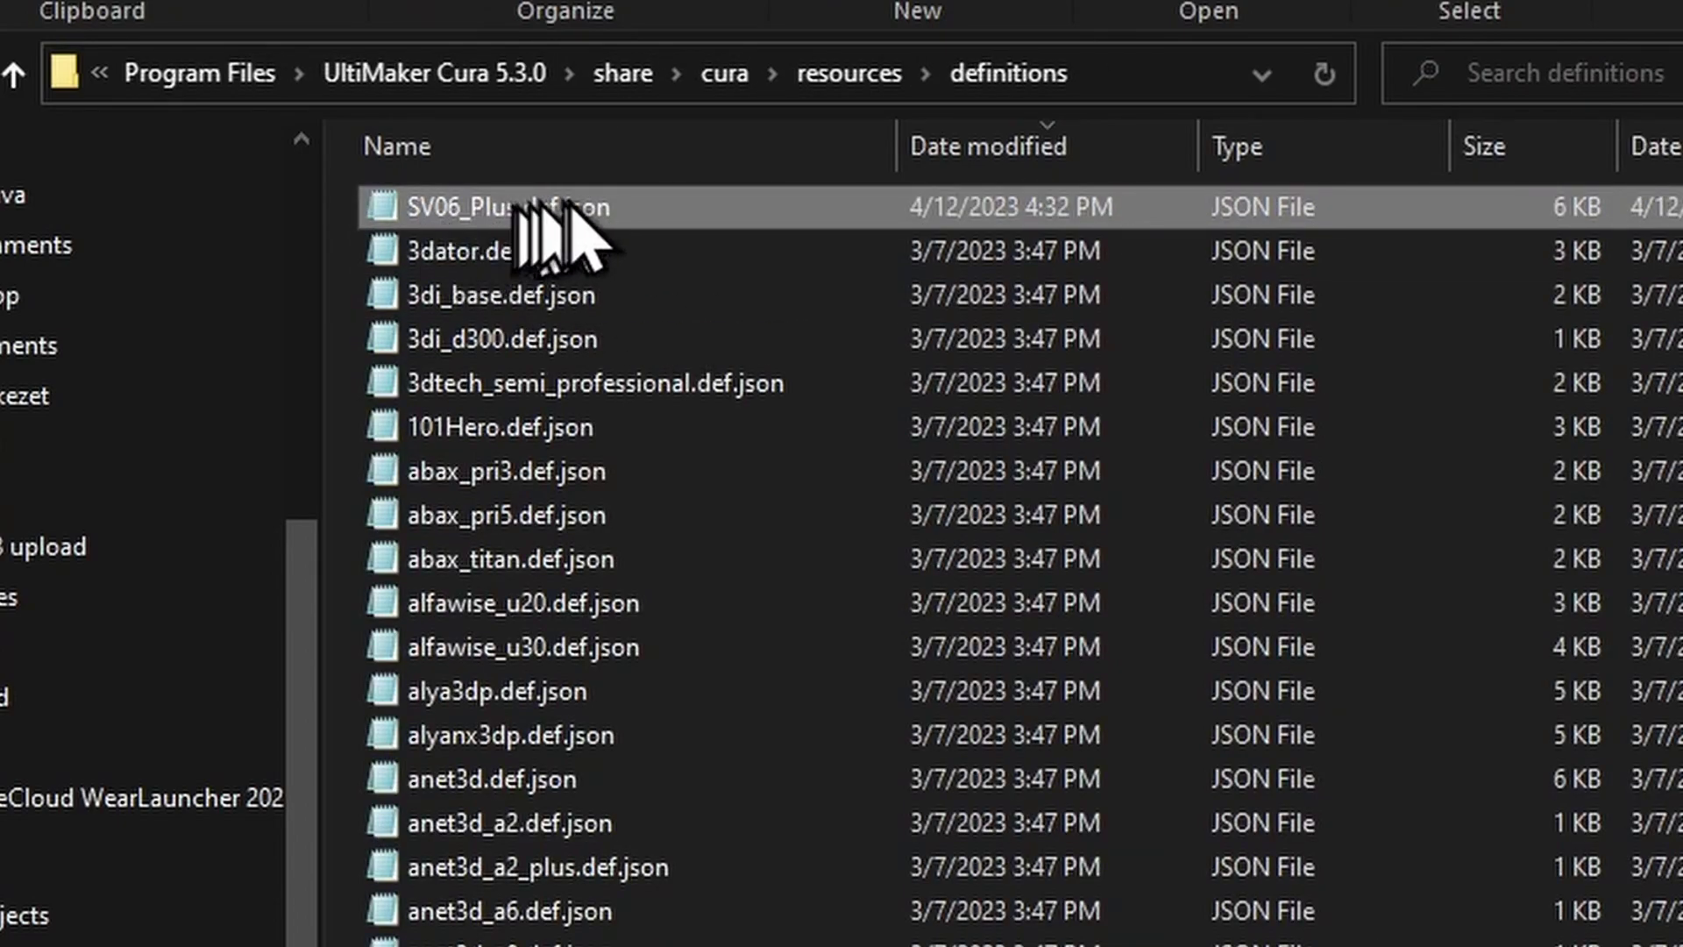
# Step: Check the extruders folder inside resources, and find and select sovol_300_300_platform.obj in the meshes folder
pyautogui.click(837, 78)
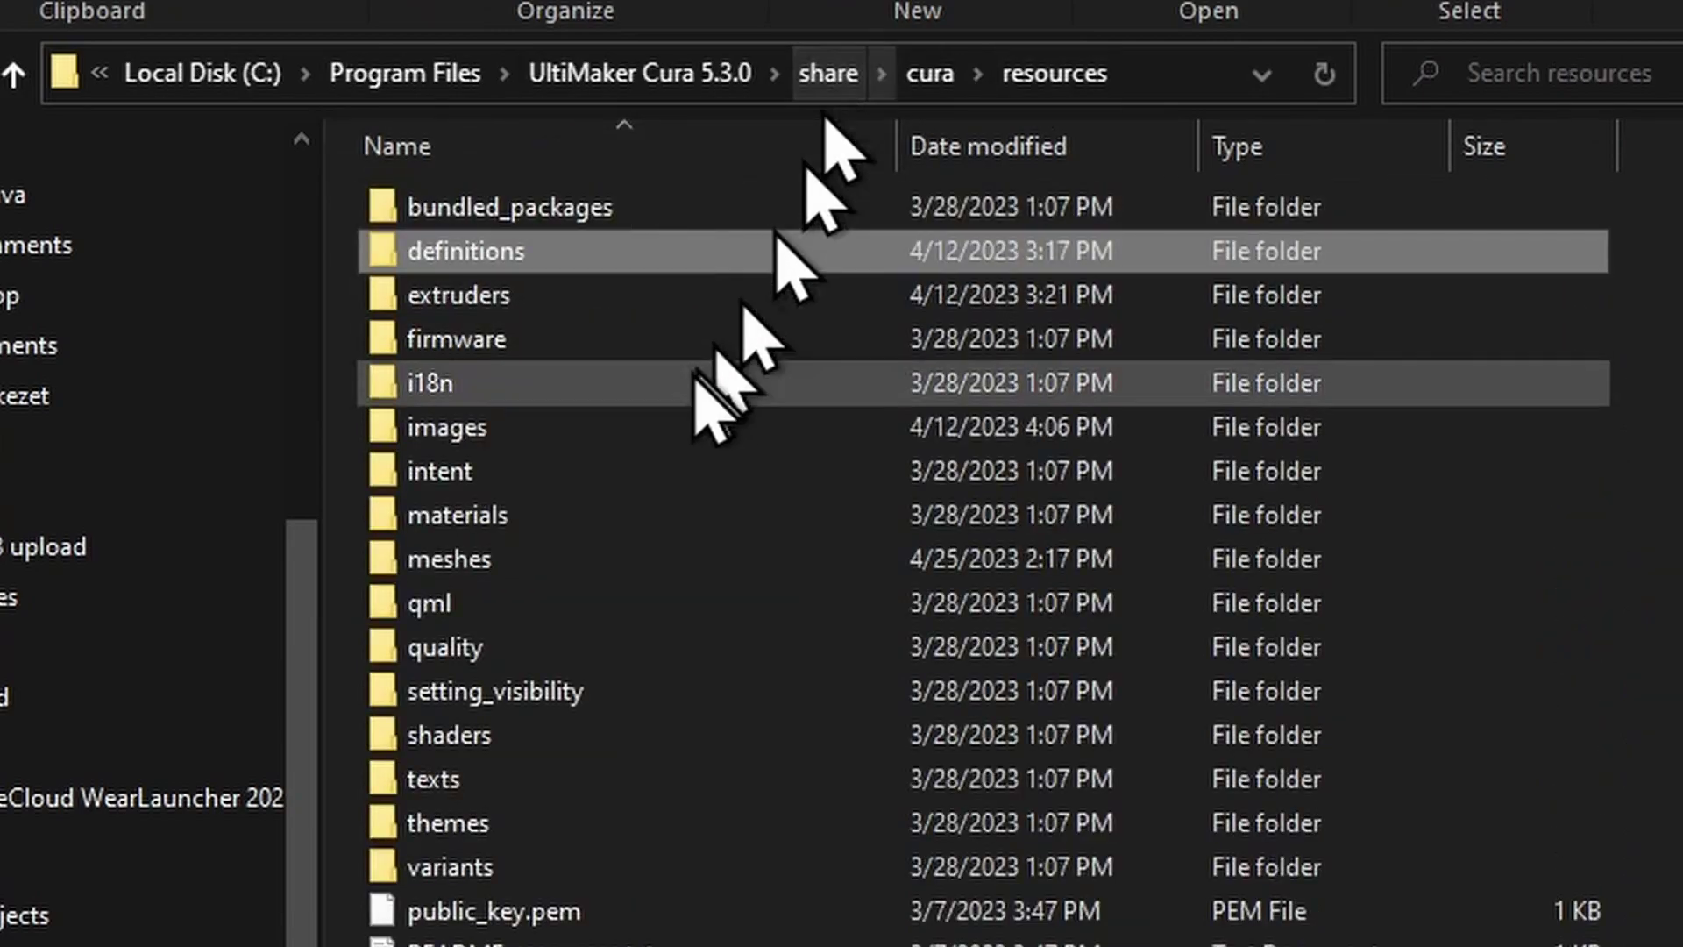
pyautogui.doubleClick(486, 290)
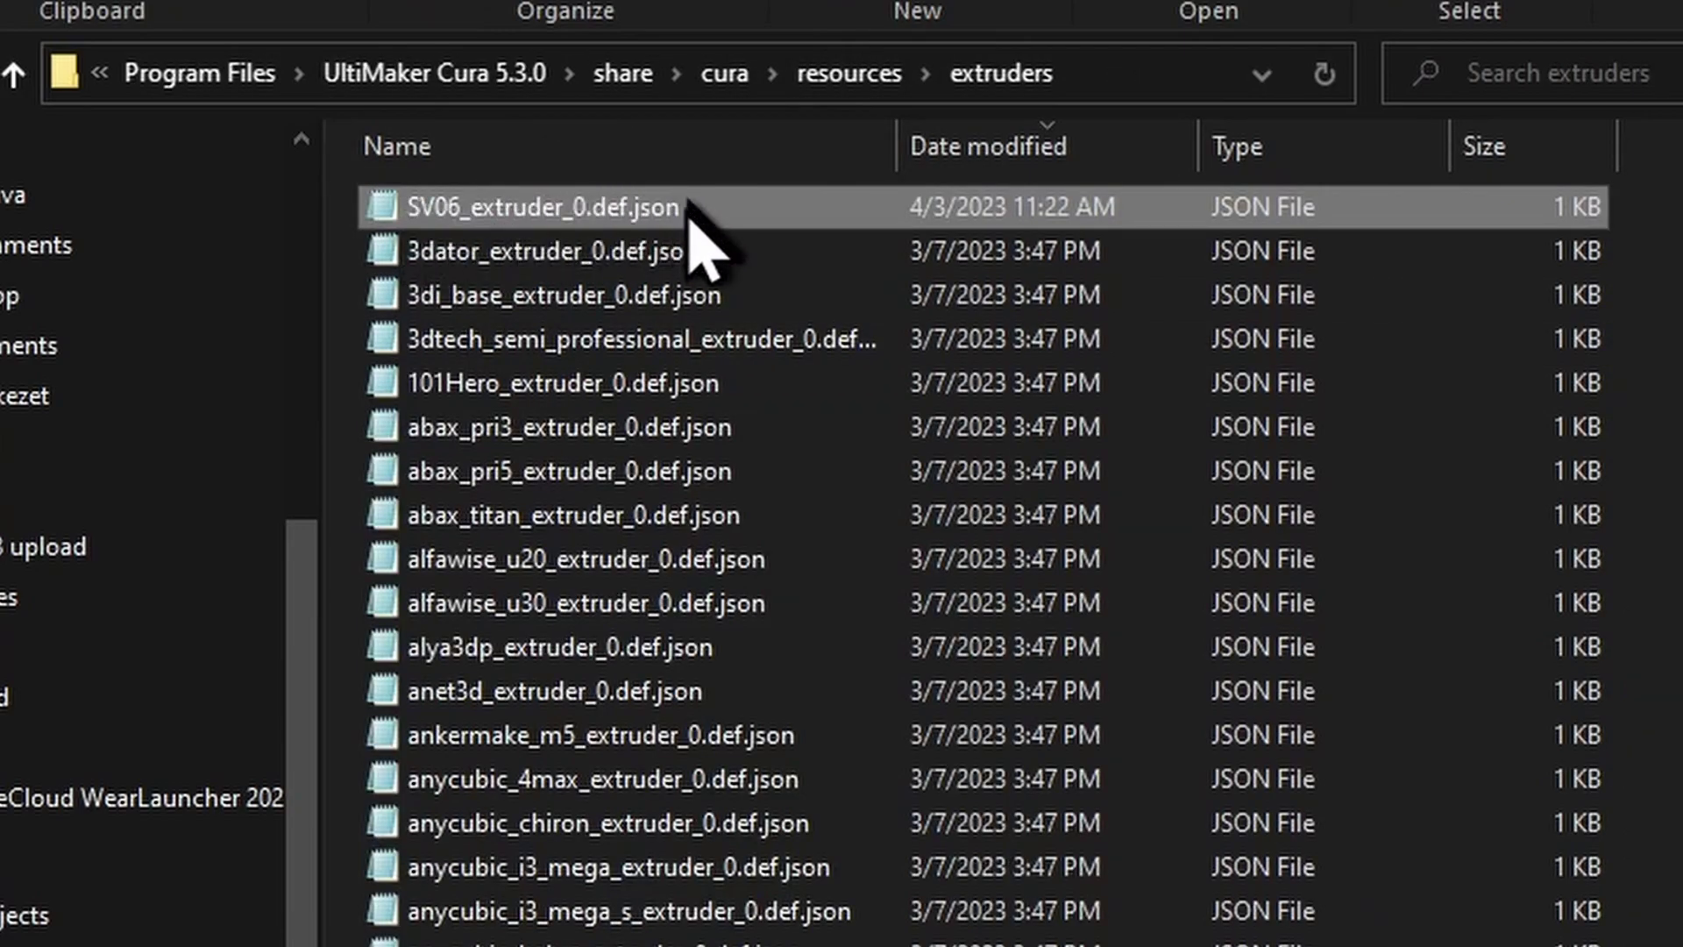
pyautogui.click(825, 77)
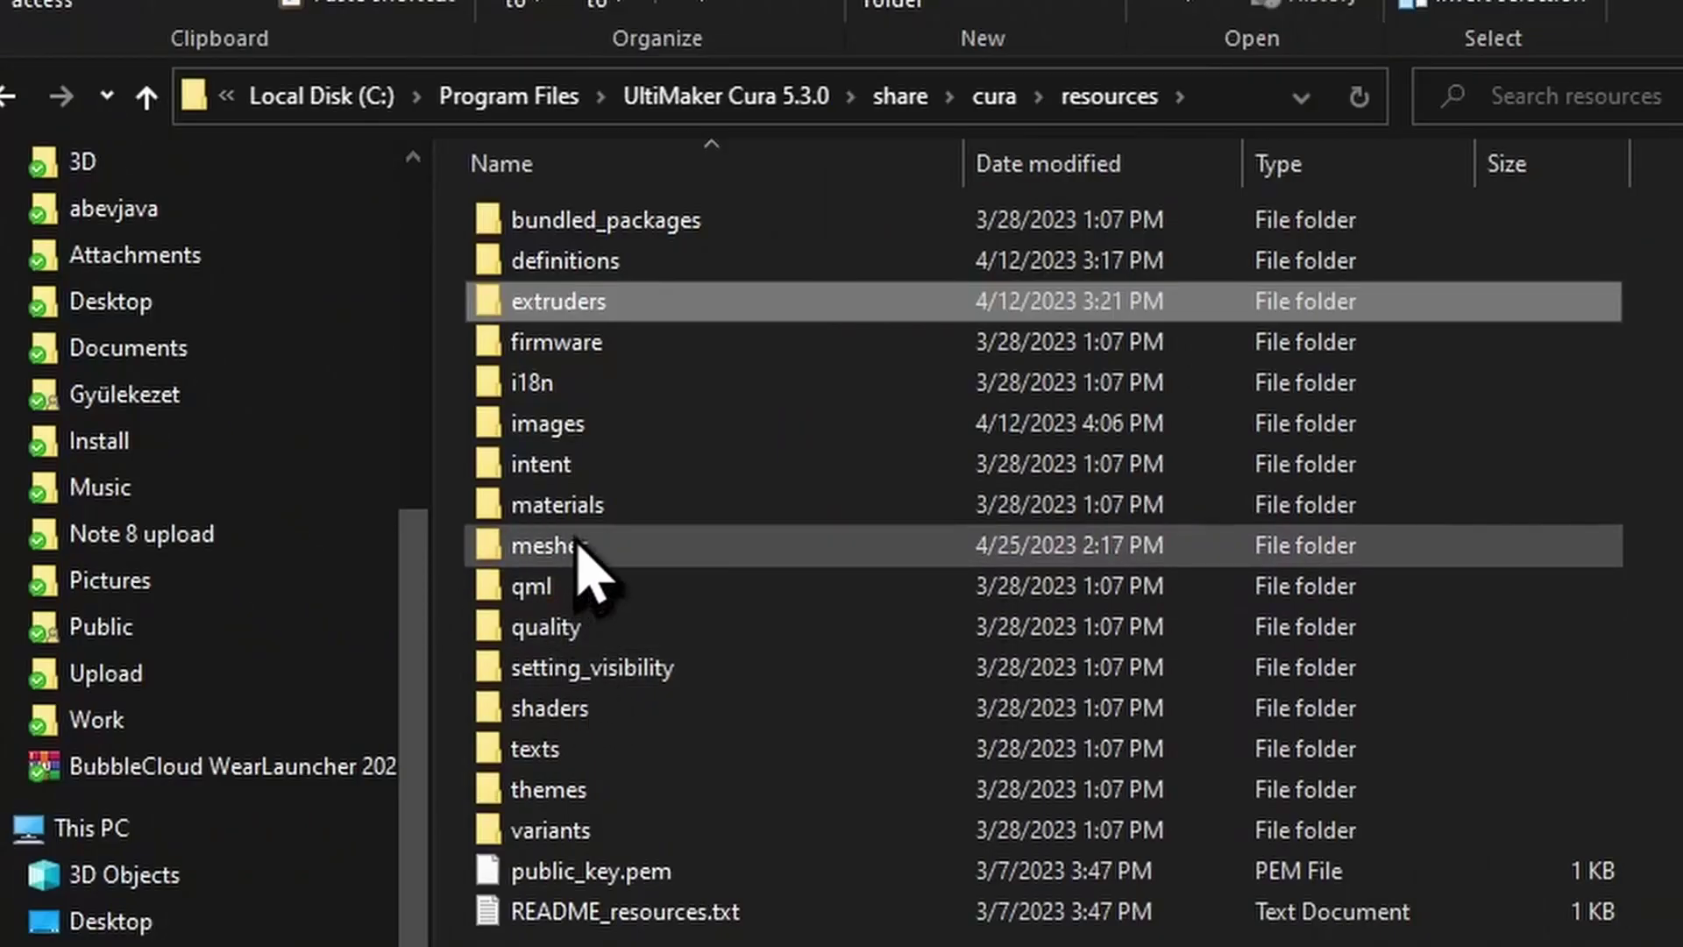
pyautogui.doubleClick(579, 546)
pyautogui.scroll(-20, 575, 571)
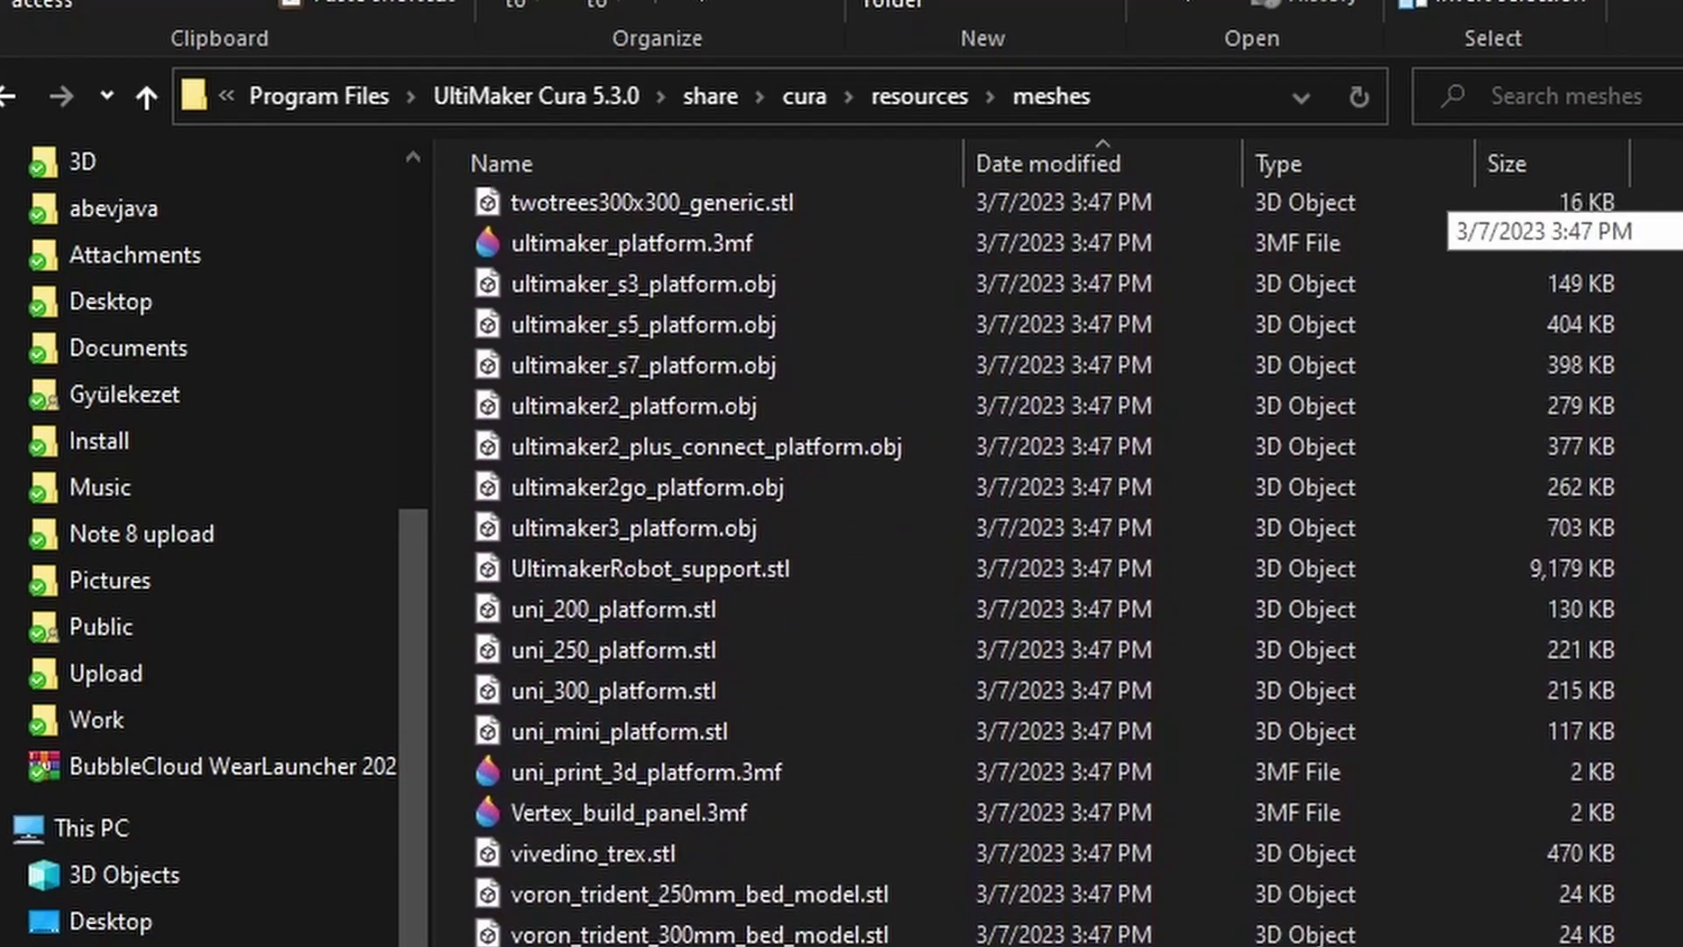
pyautogui.scroll(10, 590, 488)
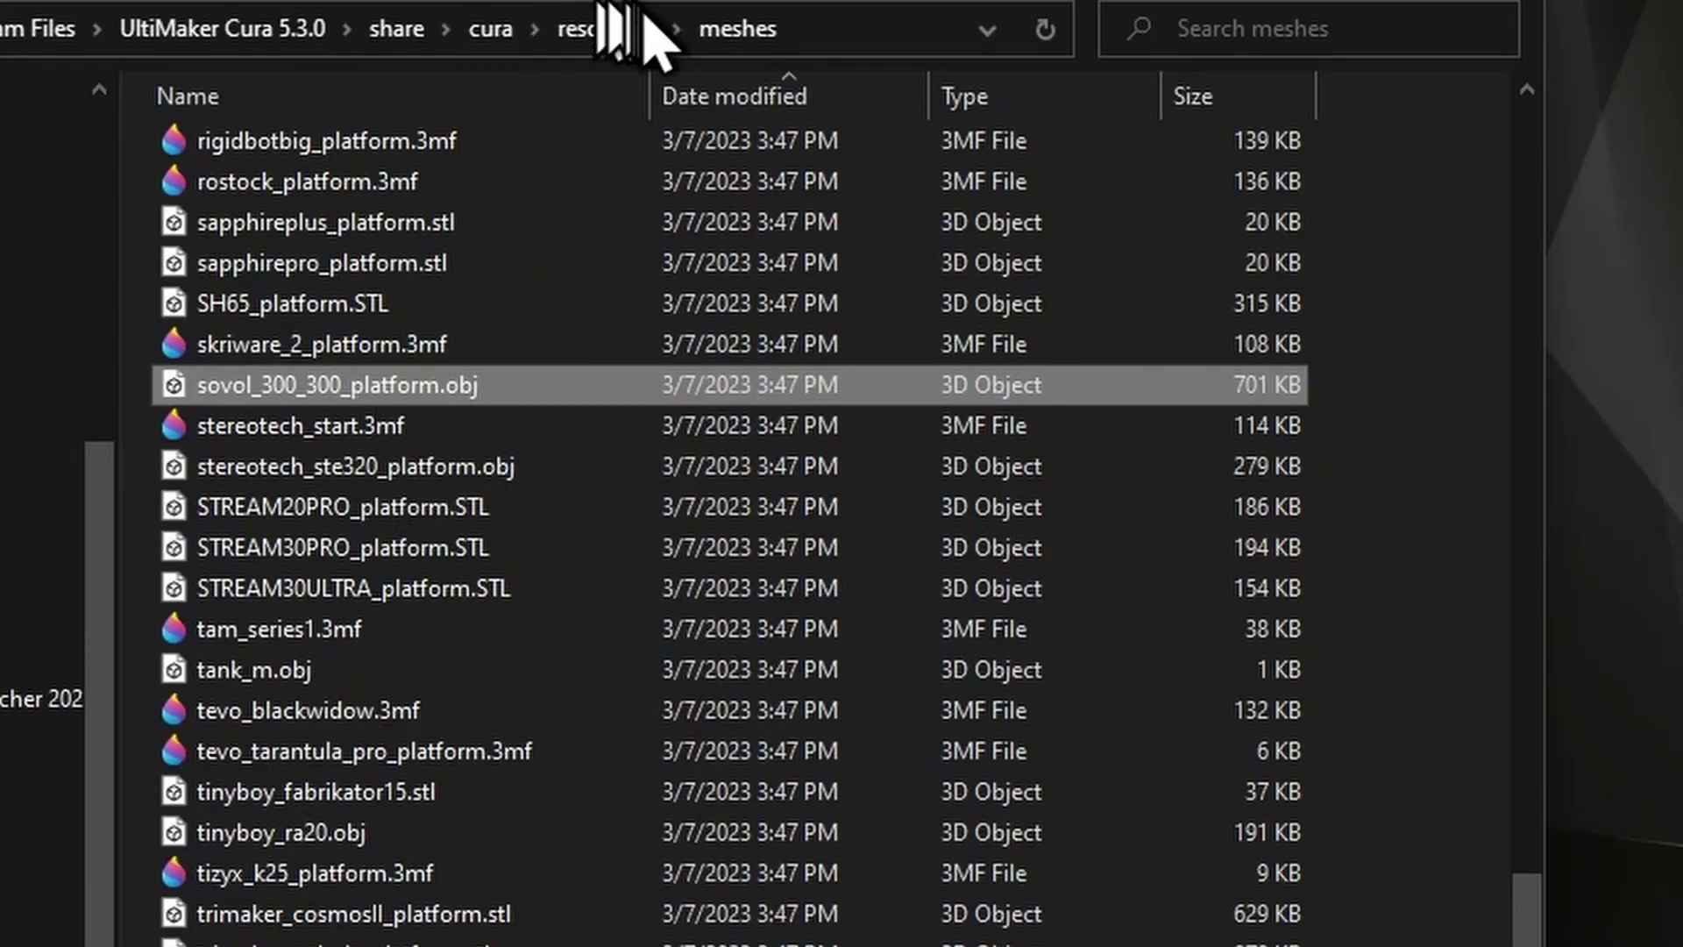
# Step: Return to the resources folder, open images and look through the backplate images
pyautogui.click(614, 29)
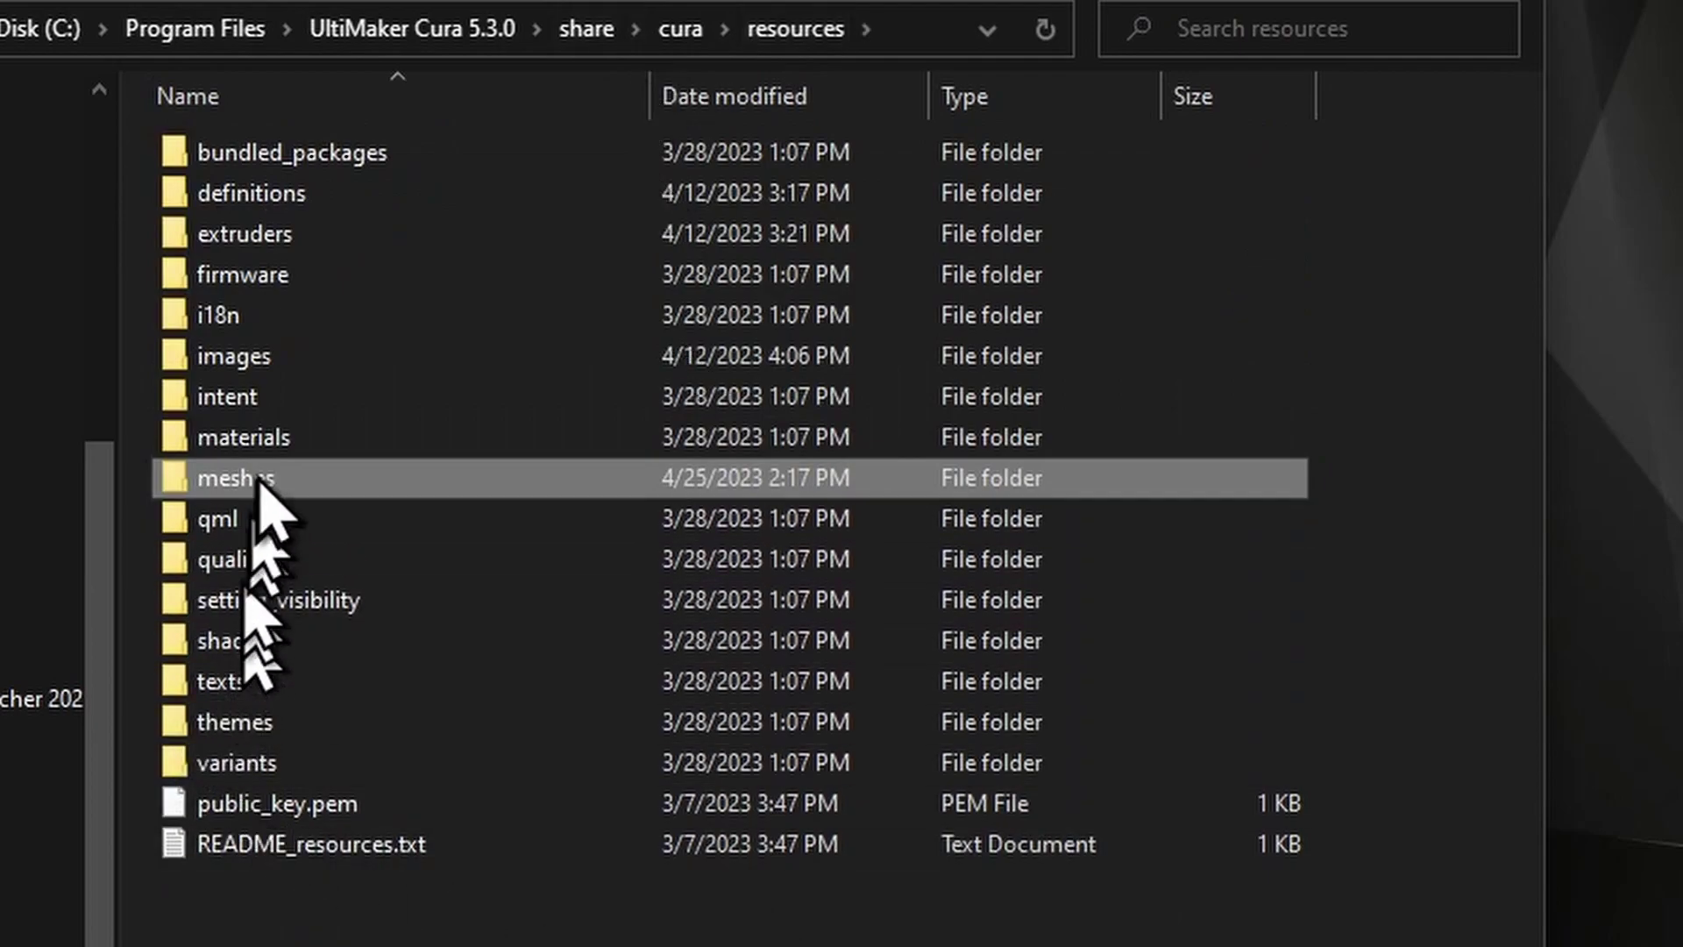
pyautogui.doubleClick(182, 356)
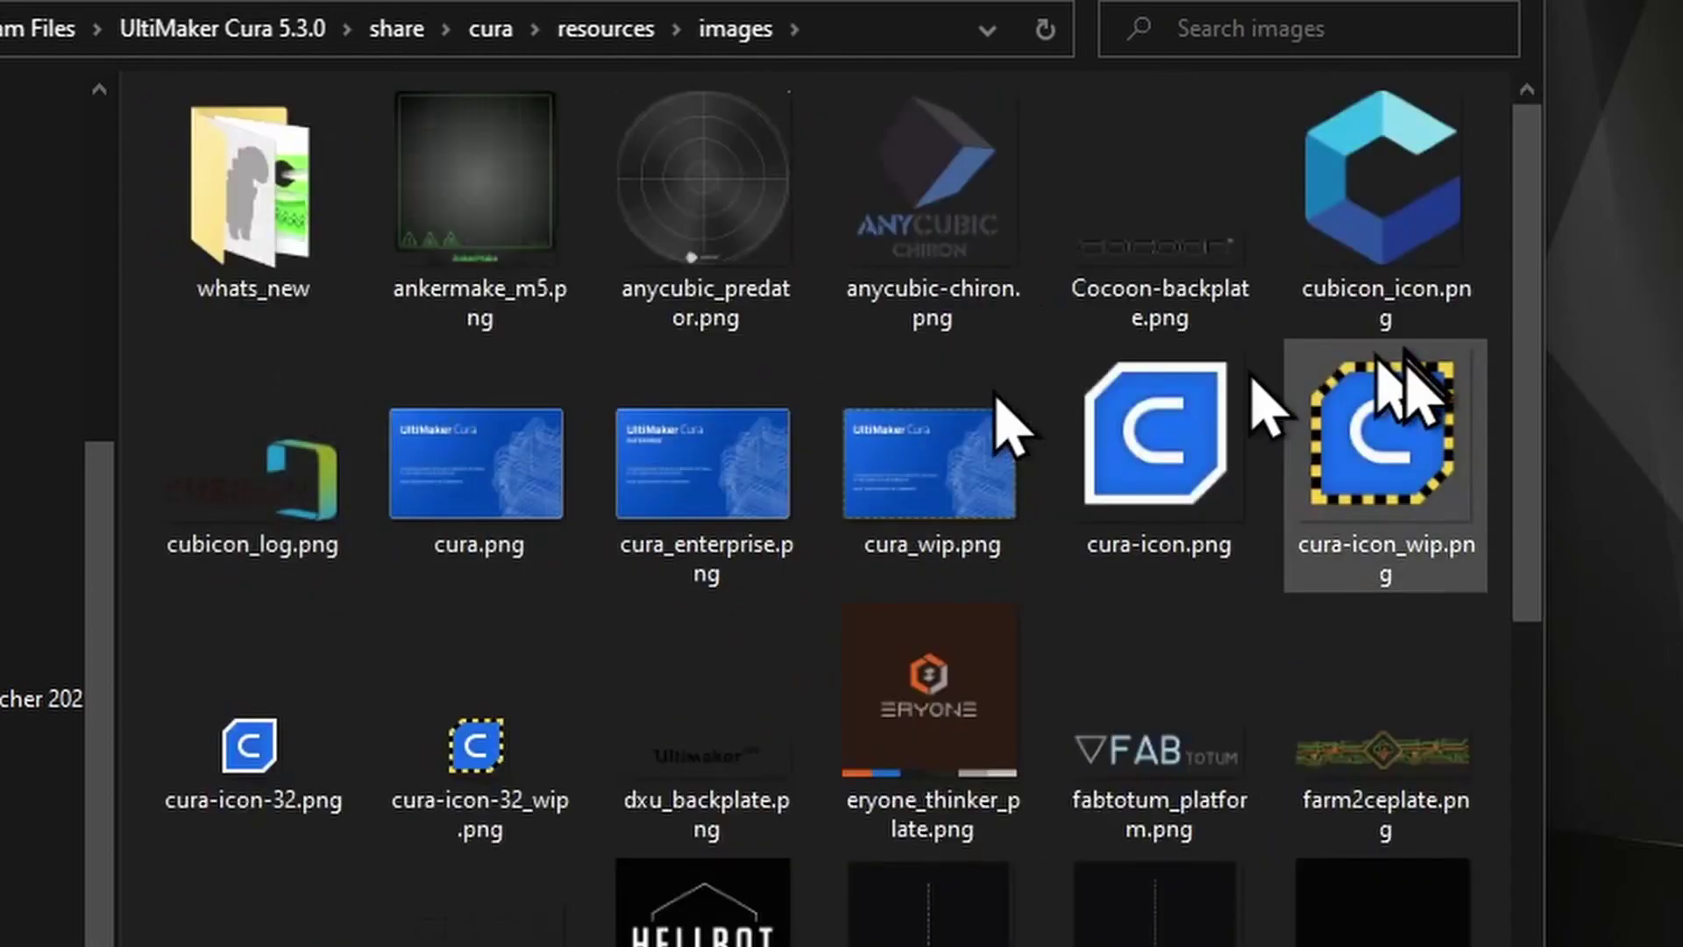
pyautogui.scroll(-3, 1333, 816)
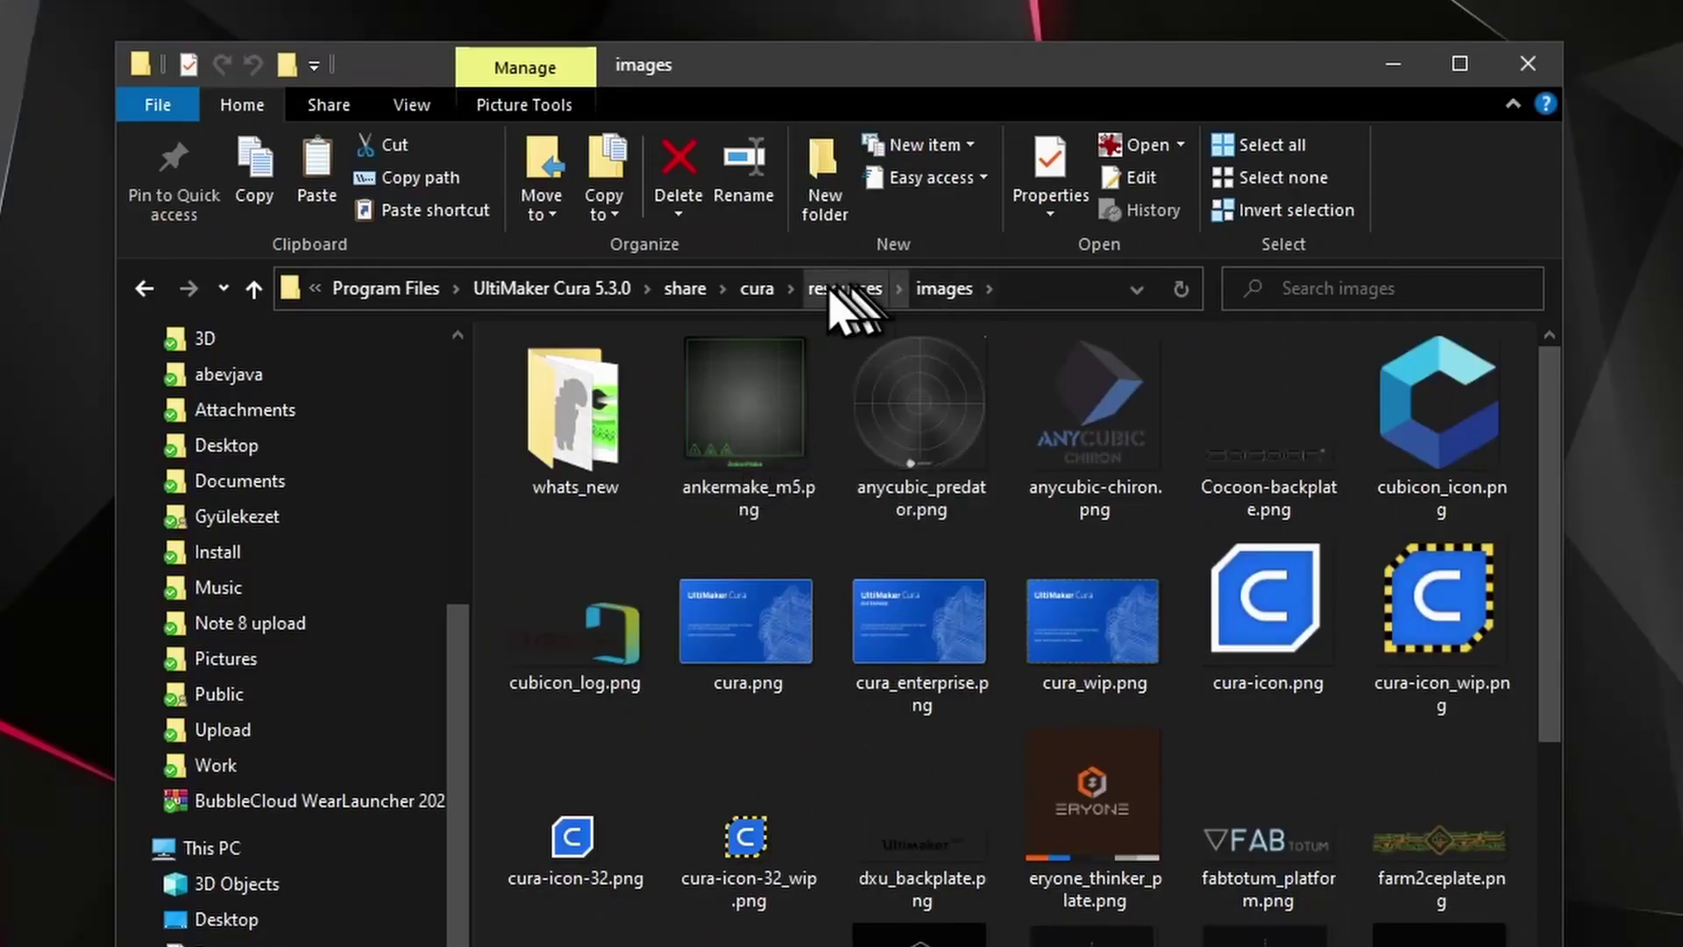
# Step: Reopen SV06_Plus.def.json from the definitions folder and highlight the platform reference "sovol_300_300_platform.obj"
pyautogui.click(846, 298)
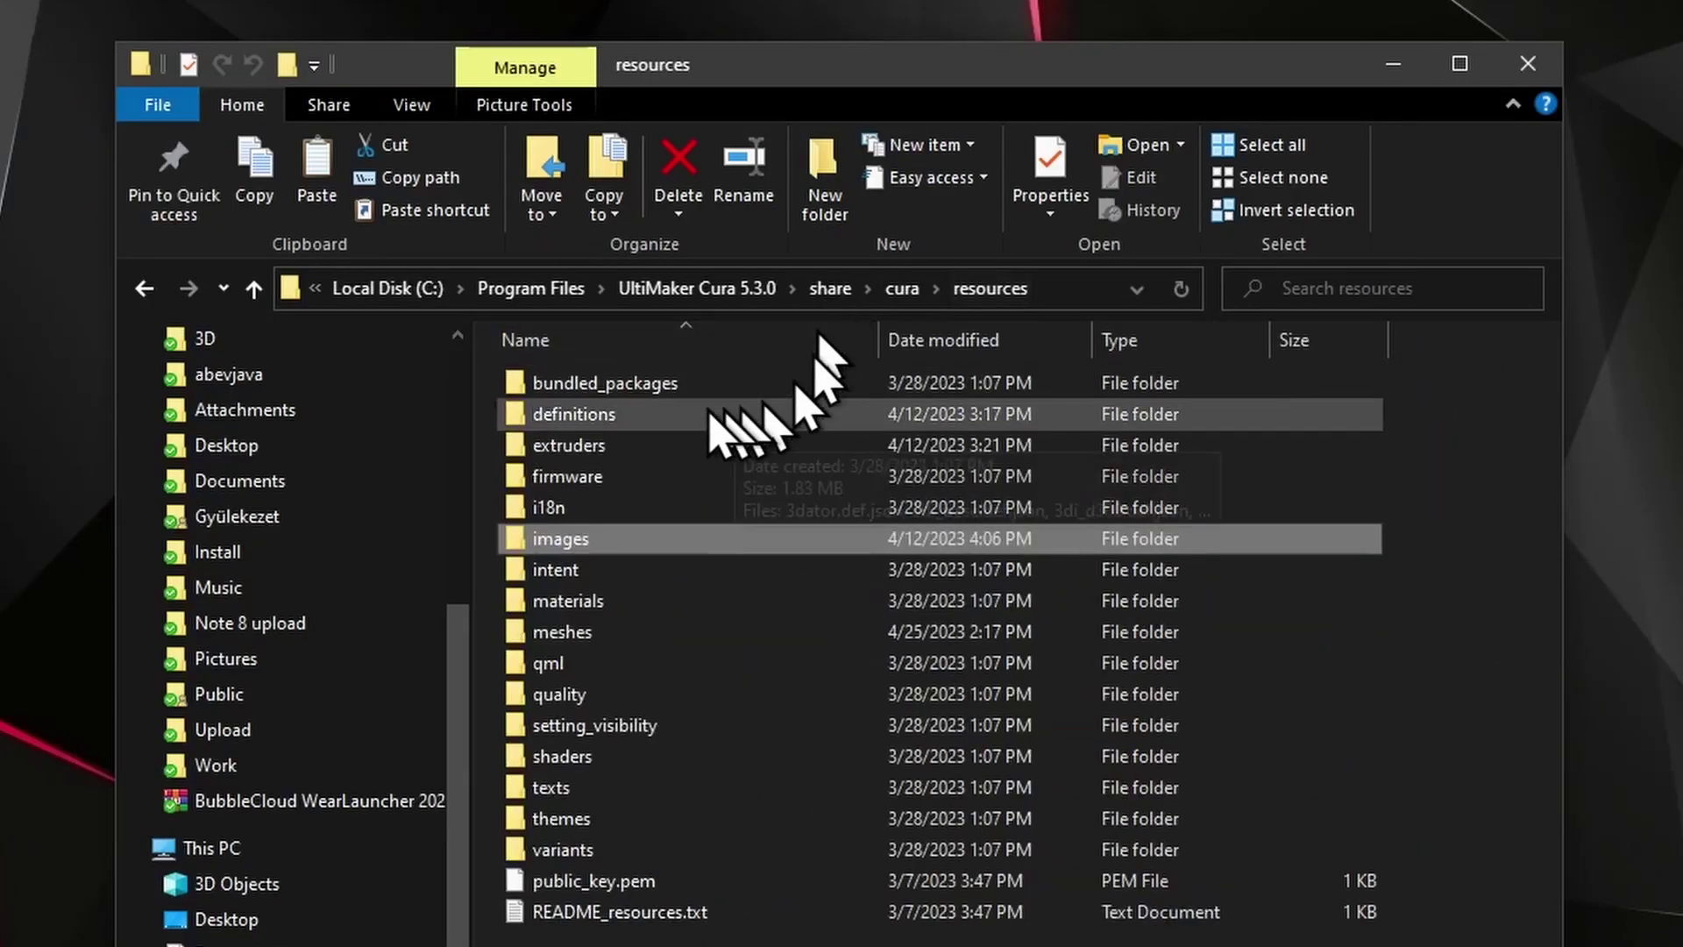
pyautogui.doubleClick(601, 420)
pyautogui.doubleClick(624, 386)
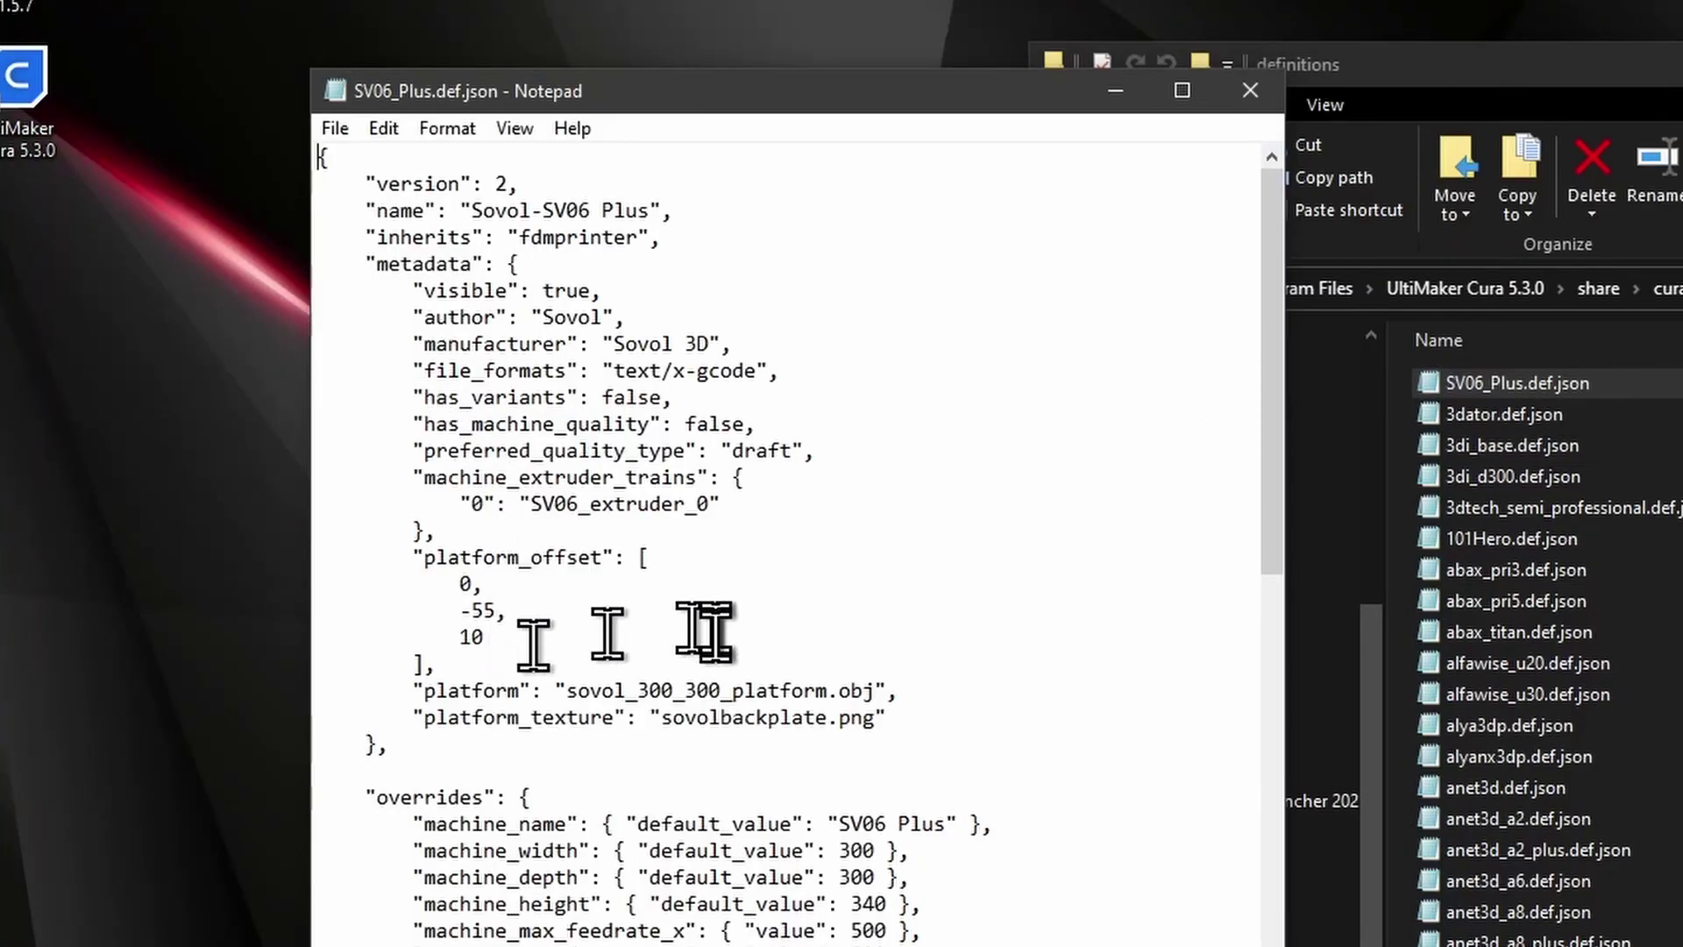
pyautogui.moveTo(898, 691); pyautogui.dragTo(558, 691)
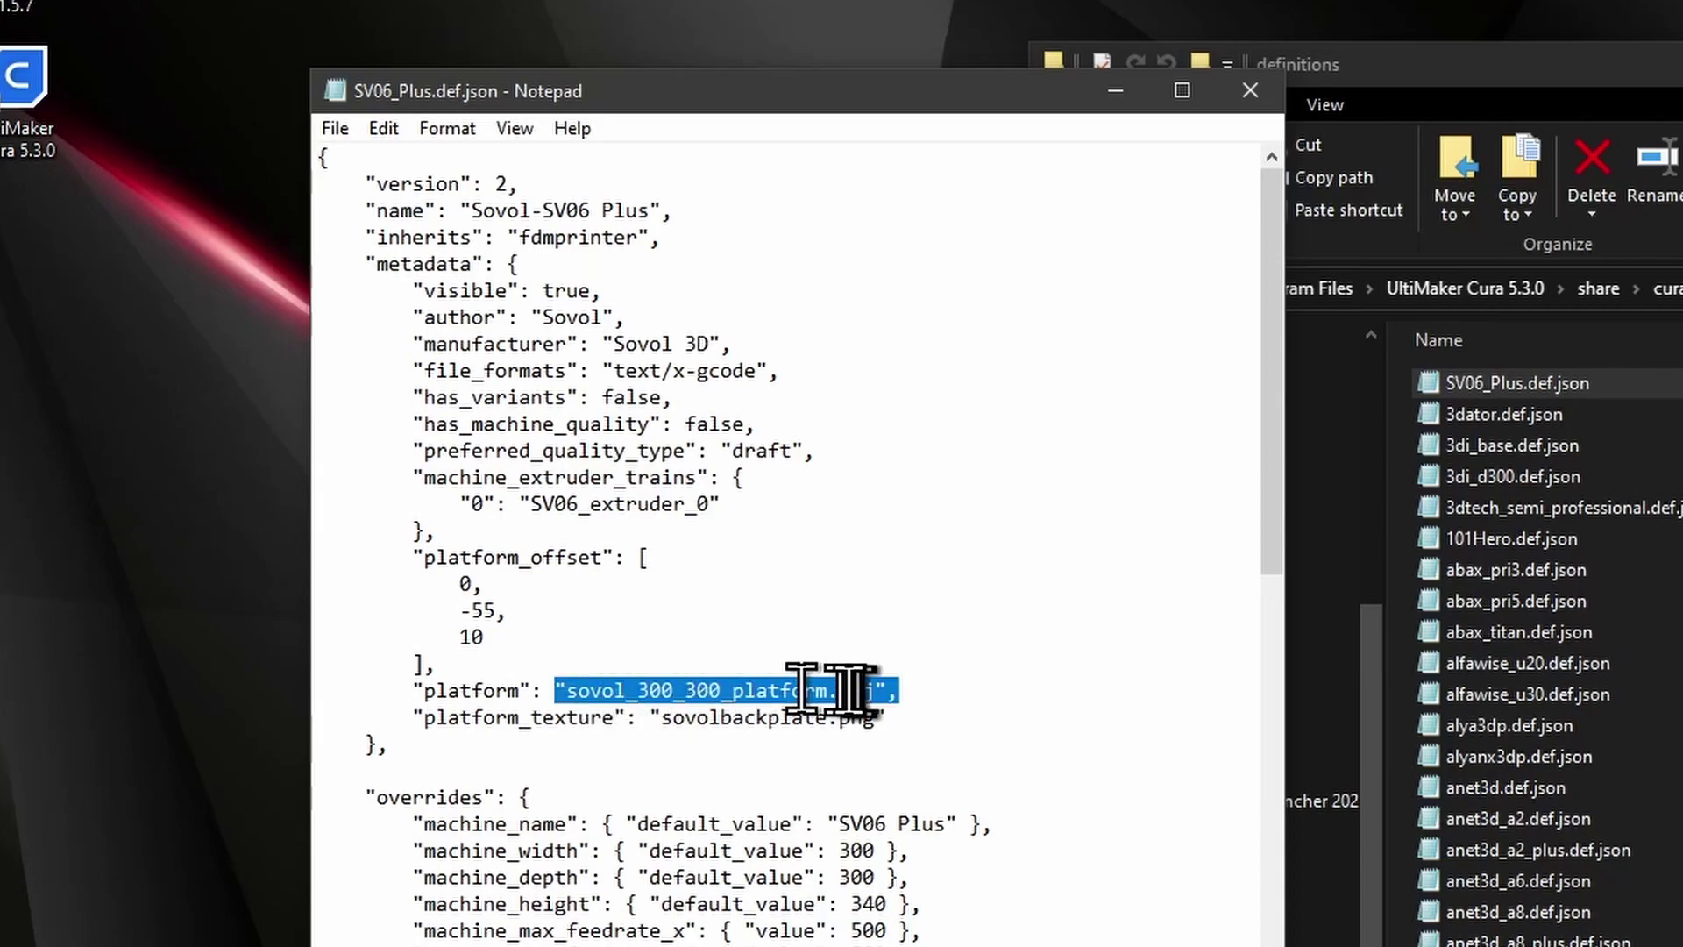
# Step: Highlight part of the platform_texture reference "sovolbackplate.png" in SV06_Plus.def.json and close the file
pyautogui.moveTo(849, 691); pyautogui.dragTo(631, 729)
pyautogui.click(780, 743)
pyautogui.moveTo(890, 720); pyautogui.dragTo(763, 718)
pyautogui.click(717, 720)
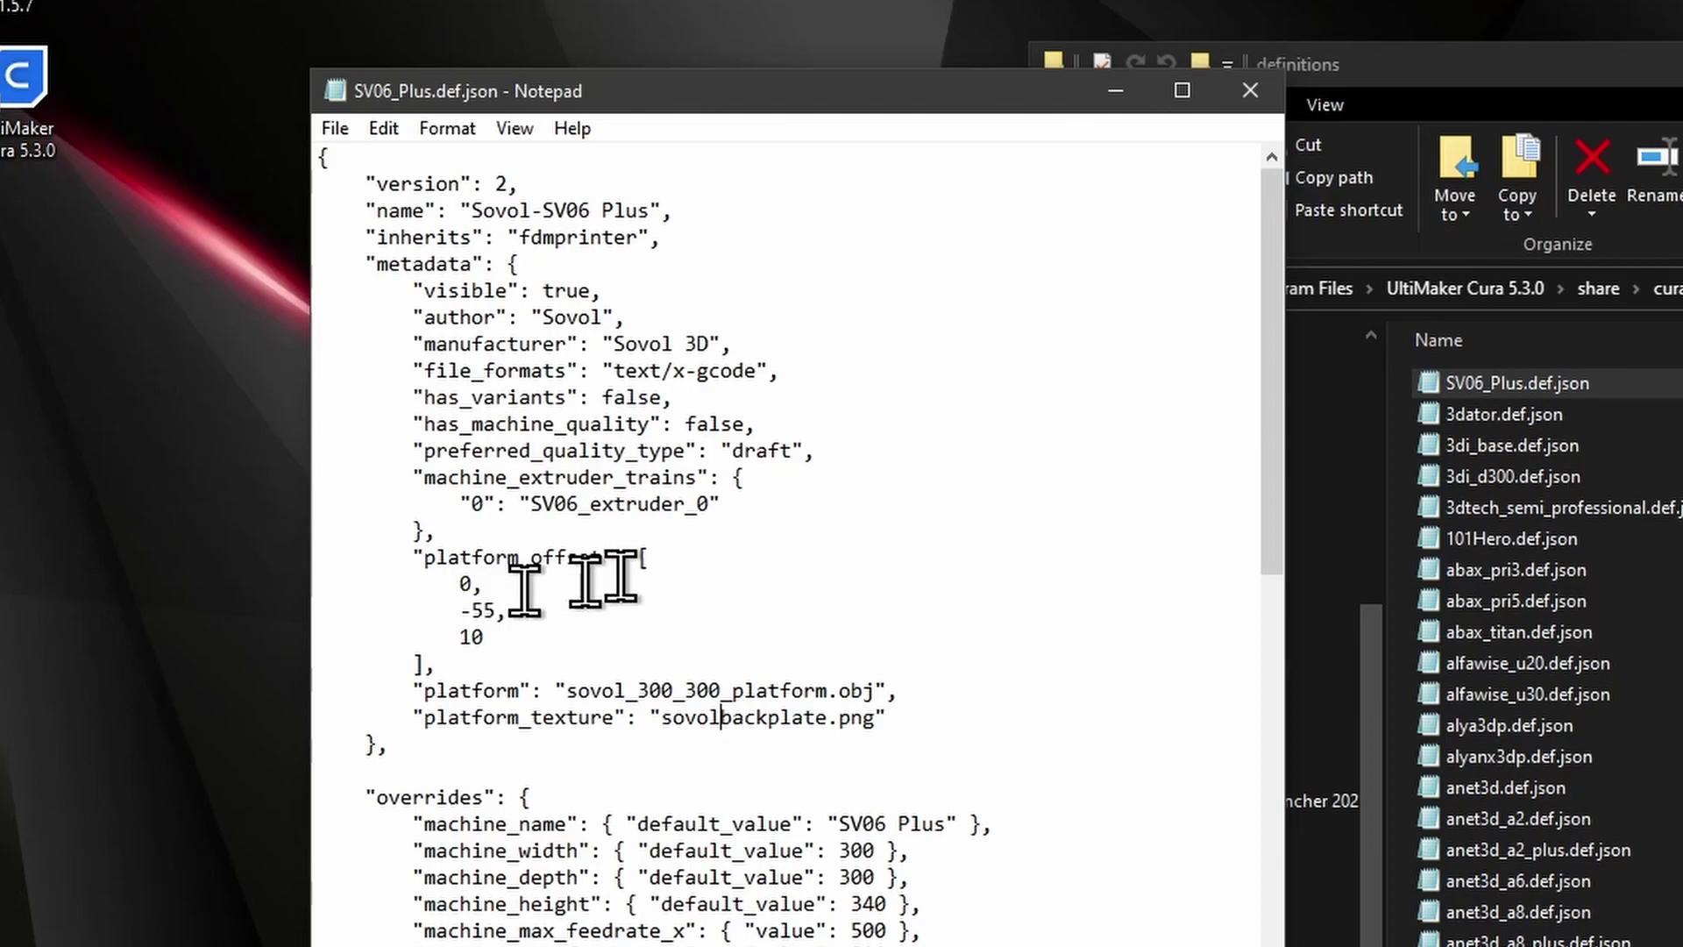
pyautogui.click(1252, 96)
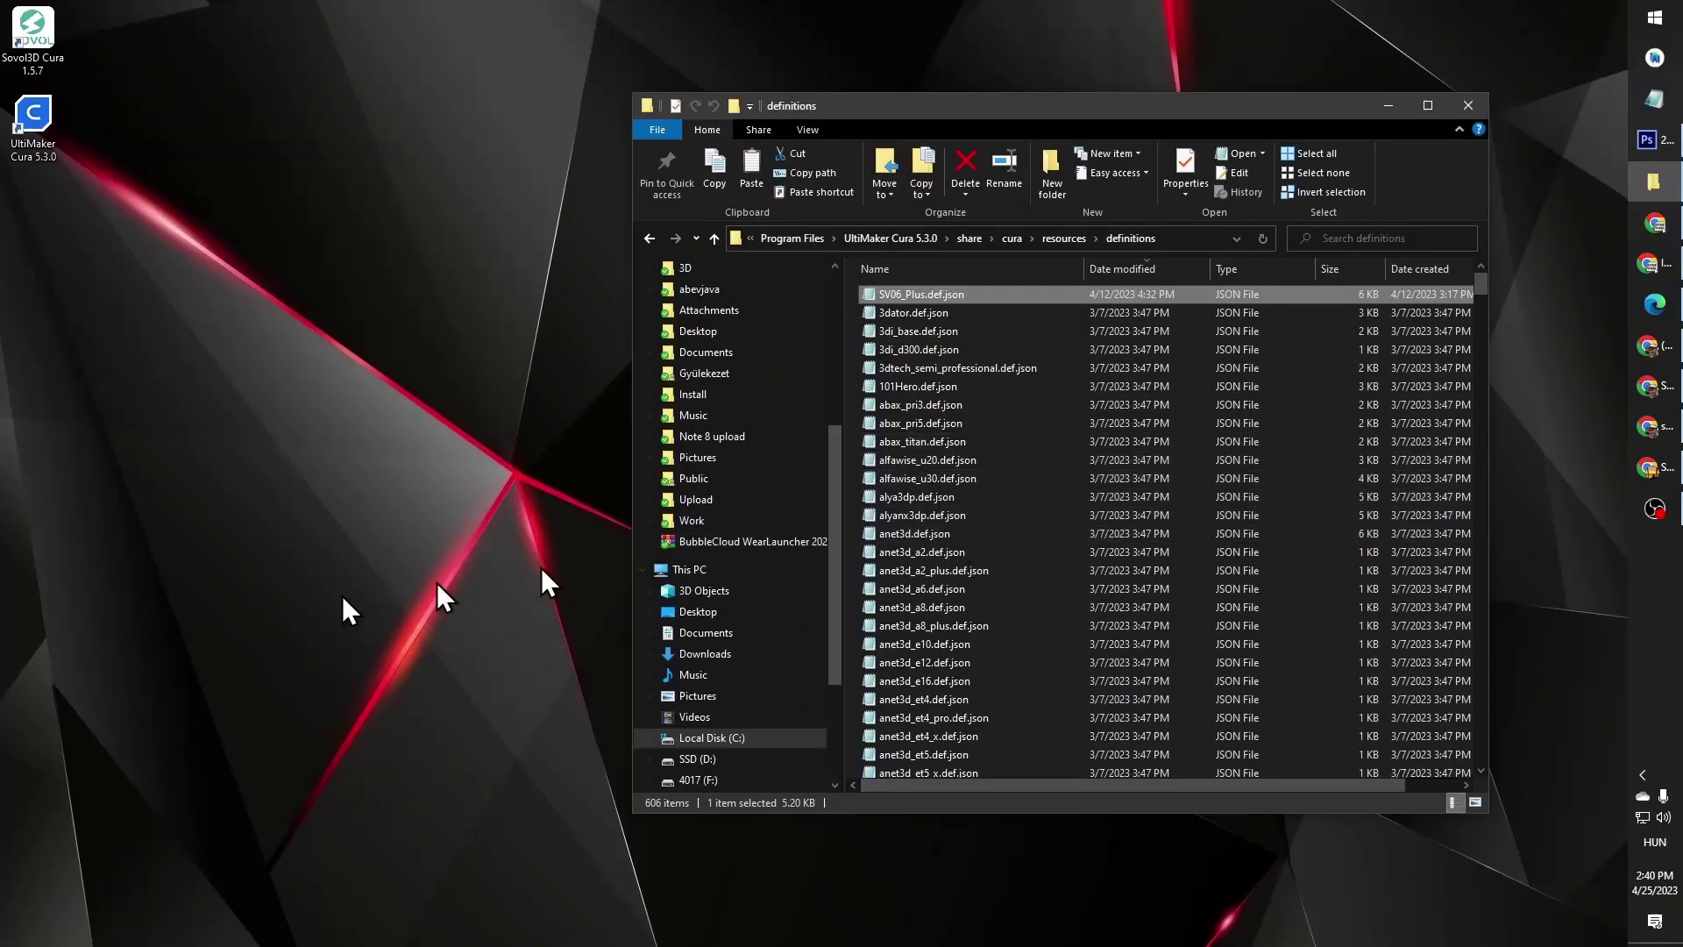
# Step: Switch to the share.zip preview in Google Drive and go from its root through share, cura and resources into definitions
pyautogui.click(1648, 427)
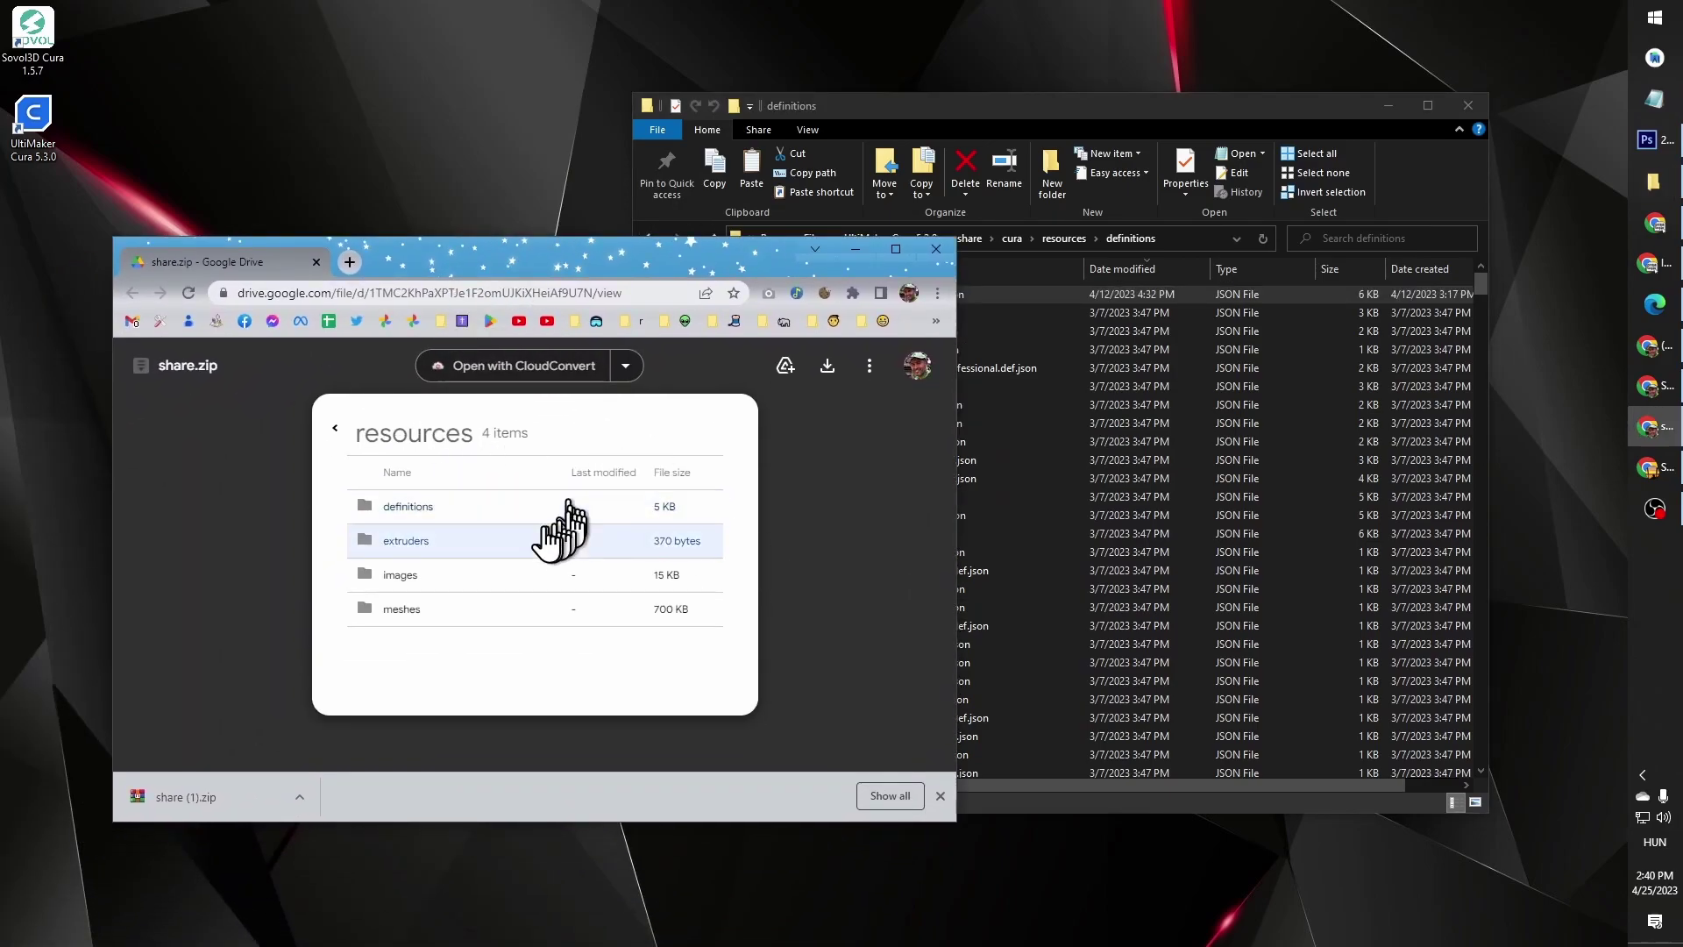
pyautogui.click(335, 428)
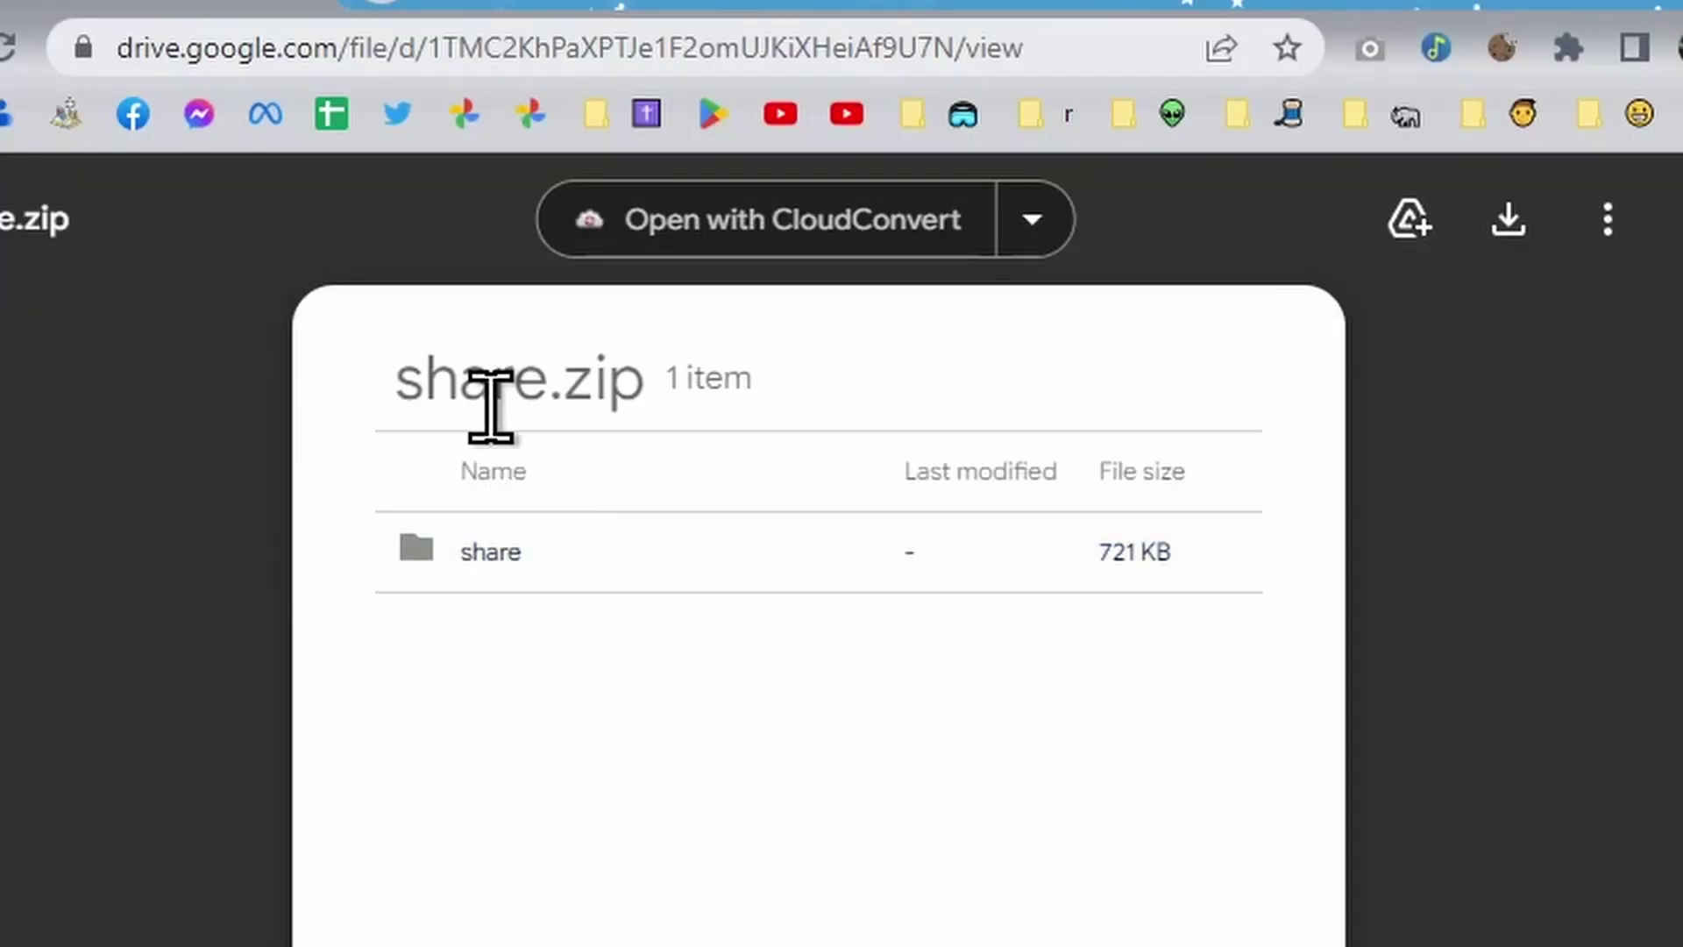
pyautogui.click(495, 561)
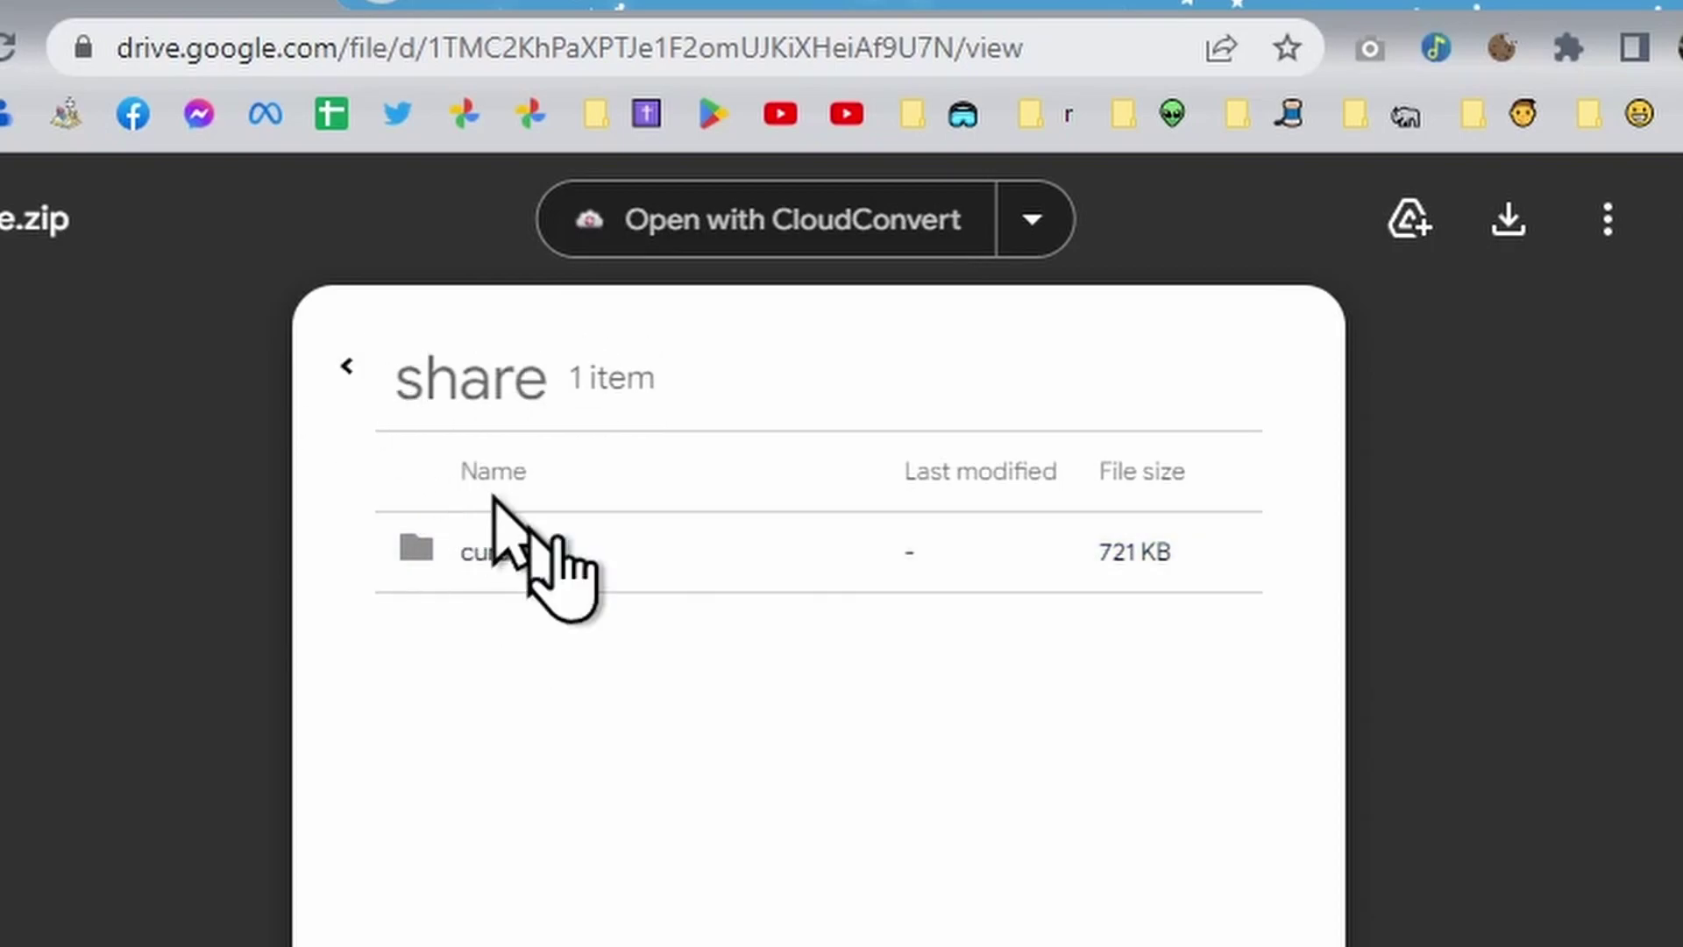
pyautogui.click(502, 561)
pyautogui.click(531, 565)
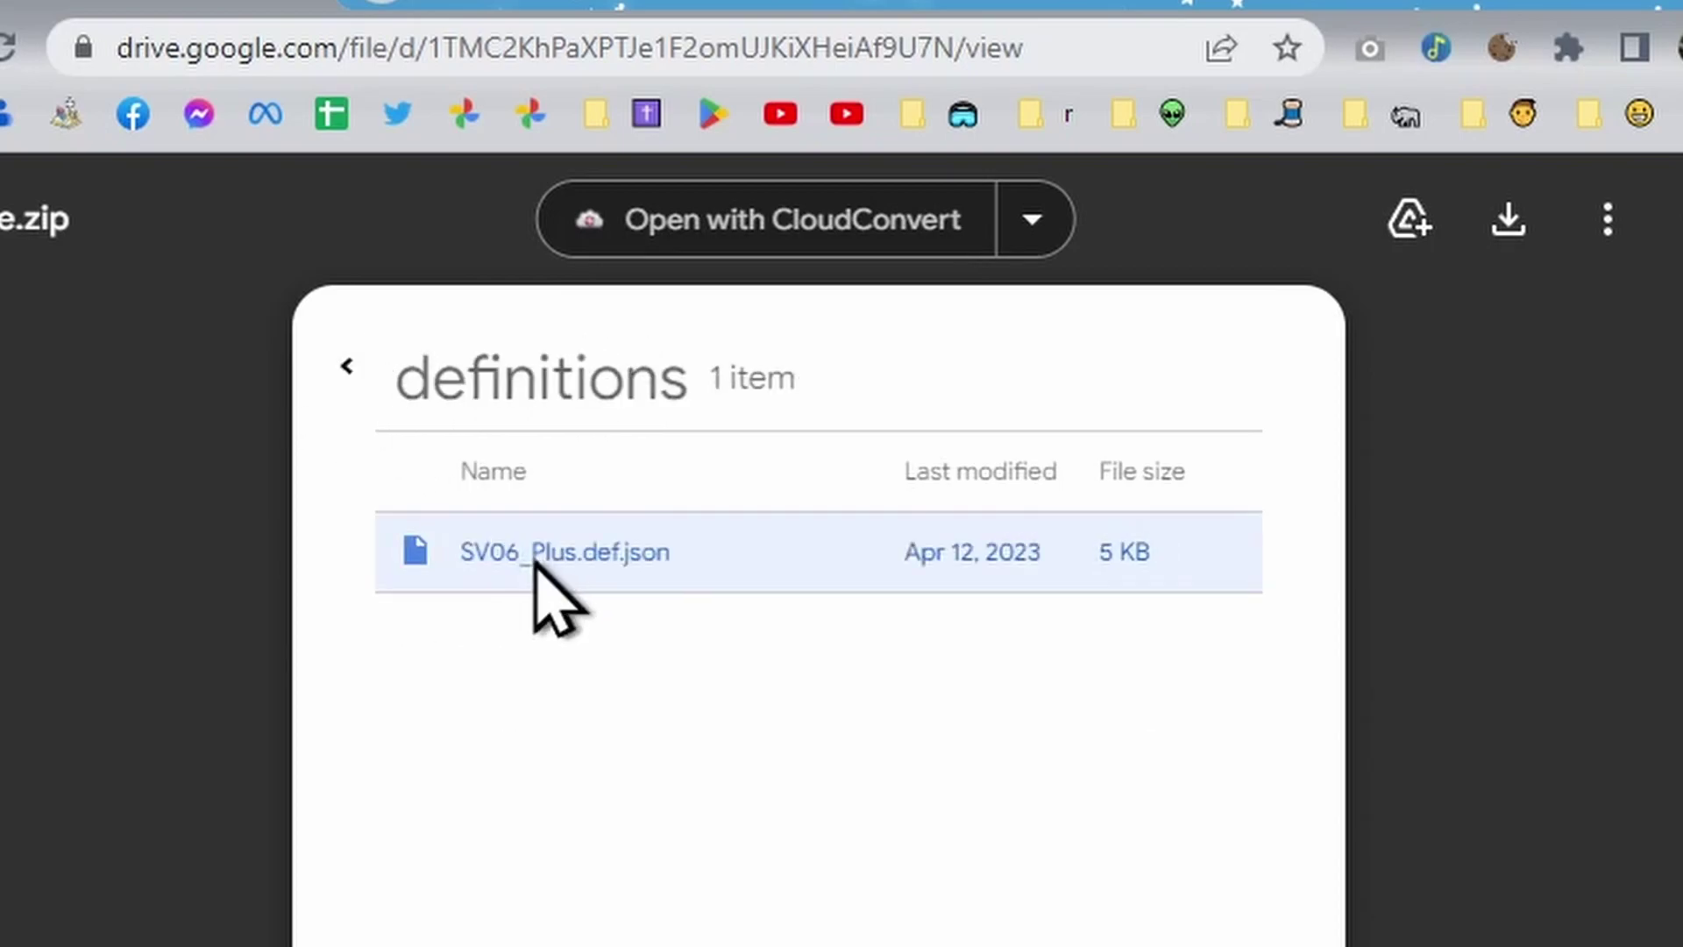
# Step: Check the contents of the extruders, images and meshes folders in share.zip and return to its resources folder
pyautogui.click(347, 368)
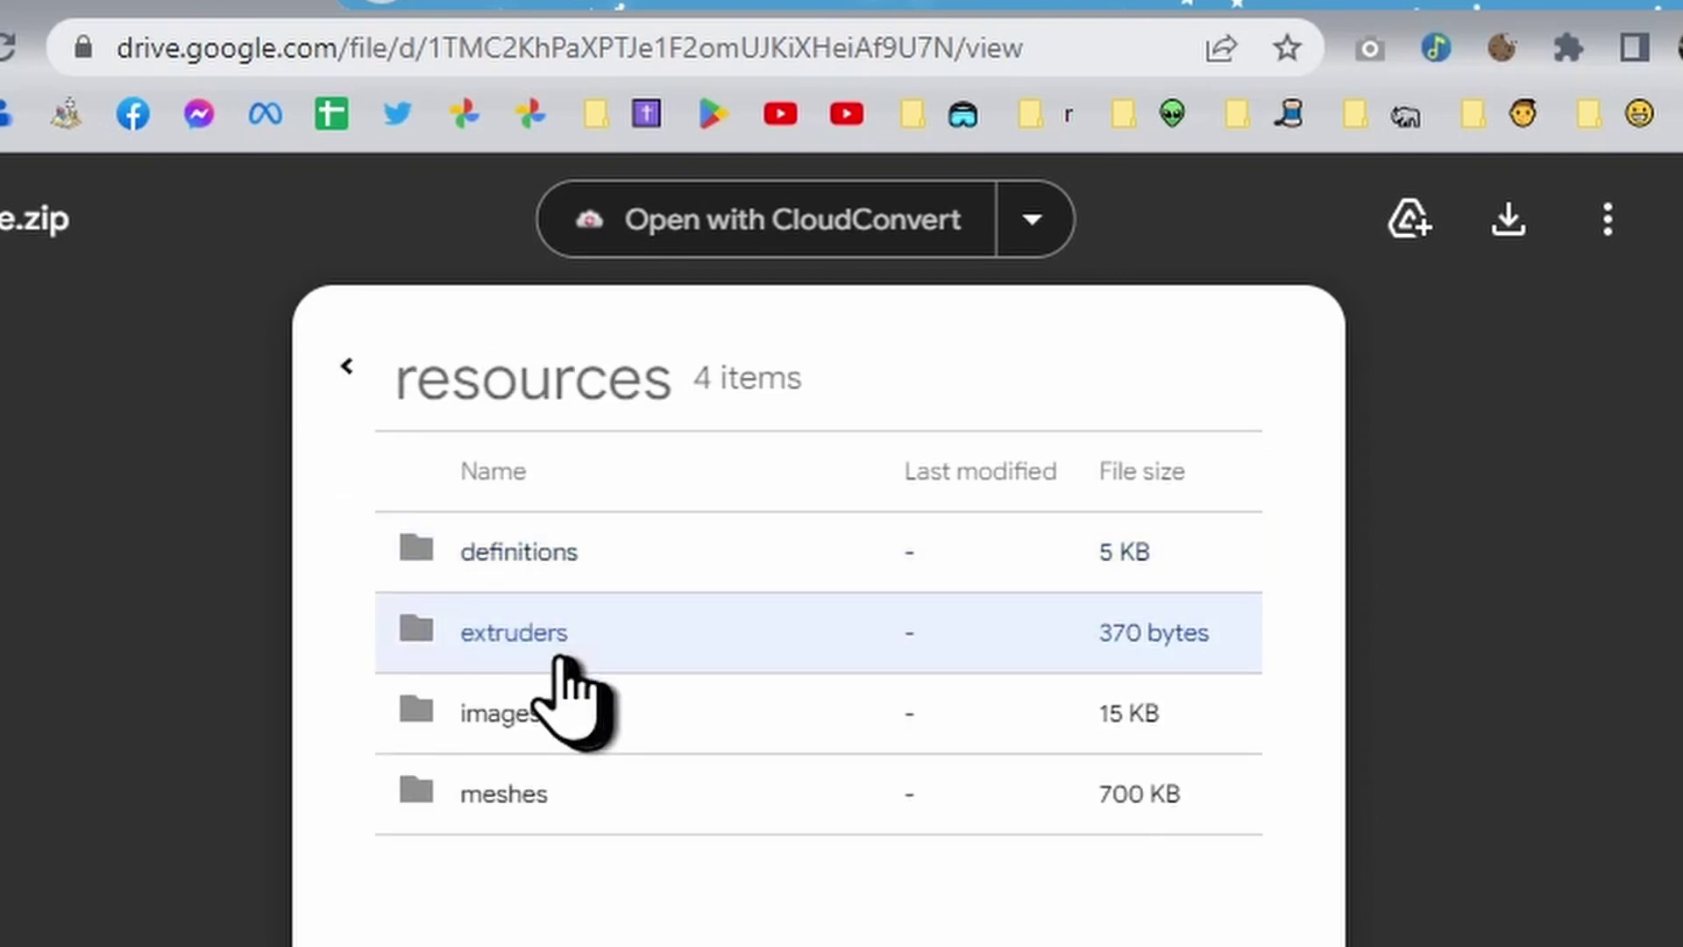
pyautogui.click(561, 635)
pyautogui.click(347, 366)
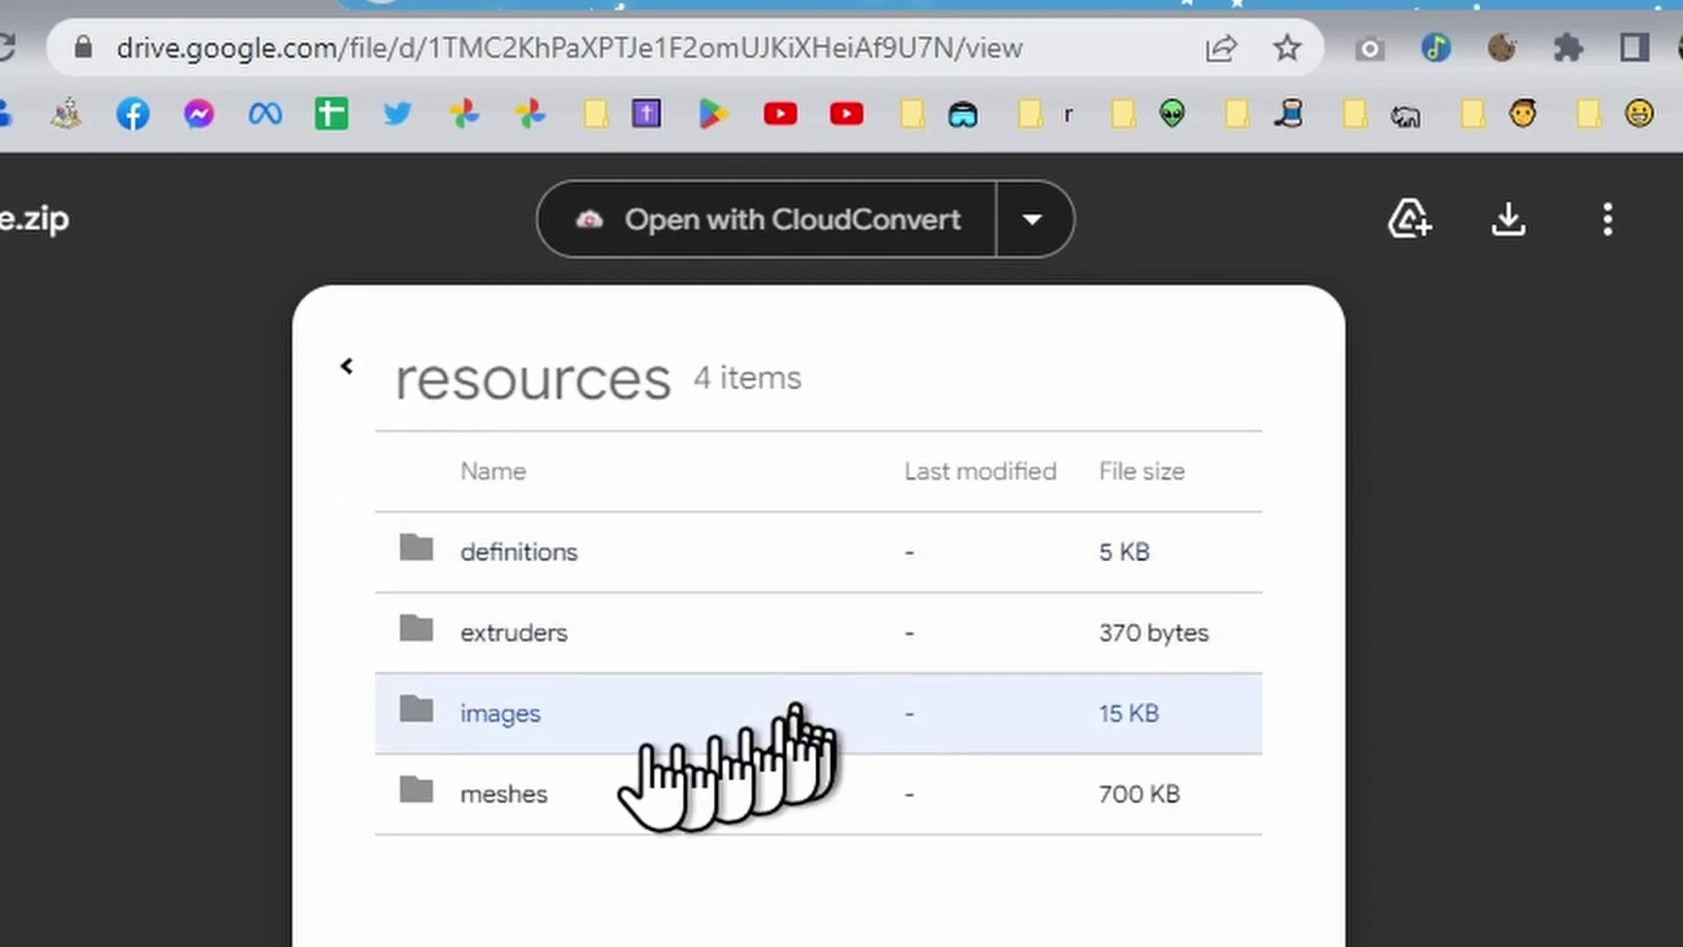
pyautogui.click(542, 715)
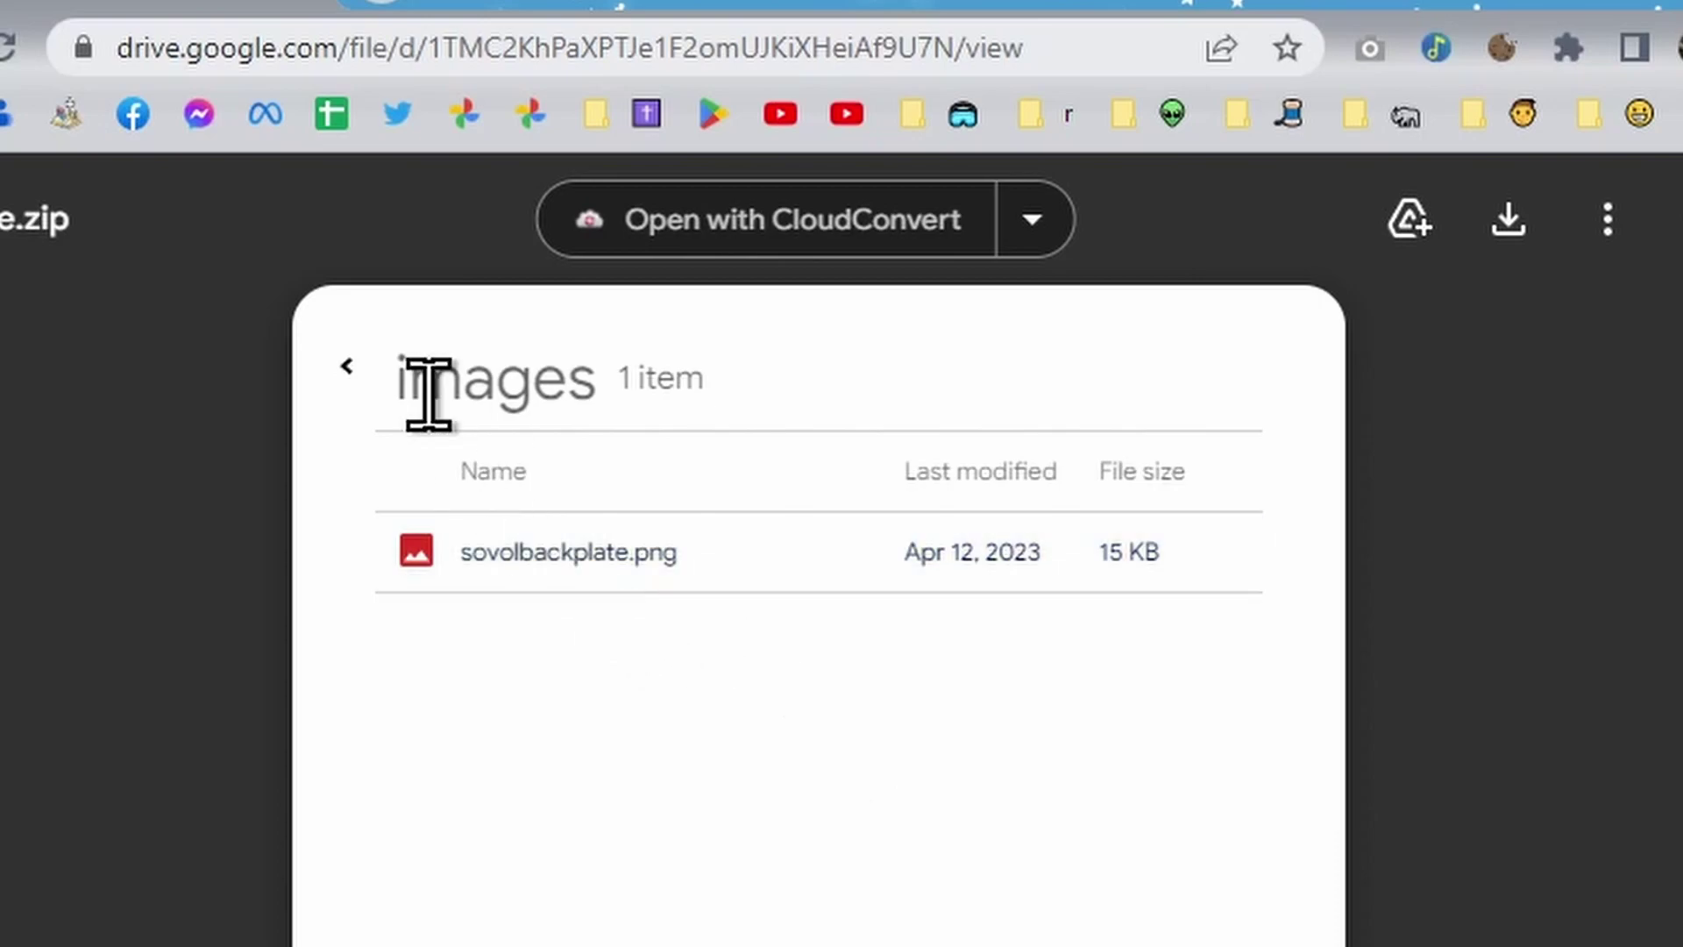
pyautogui.click(346, 367)
pyautogui.click(504, 793)
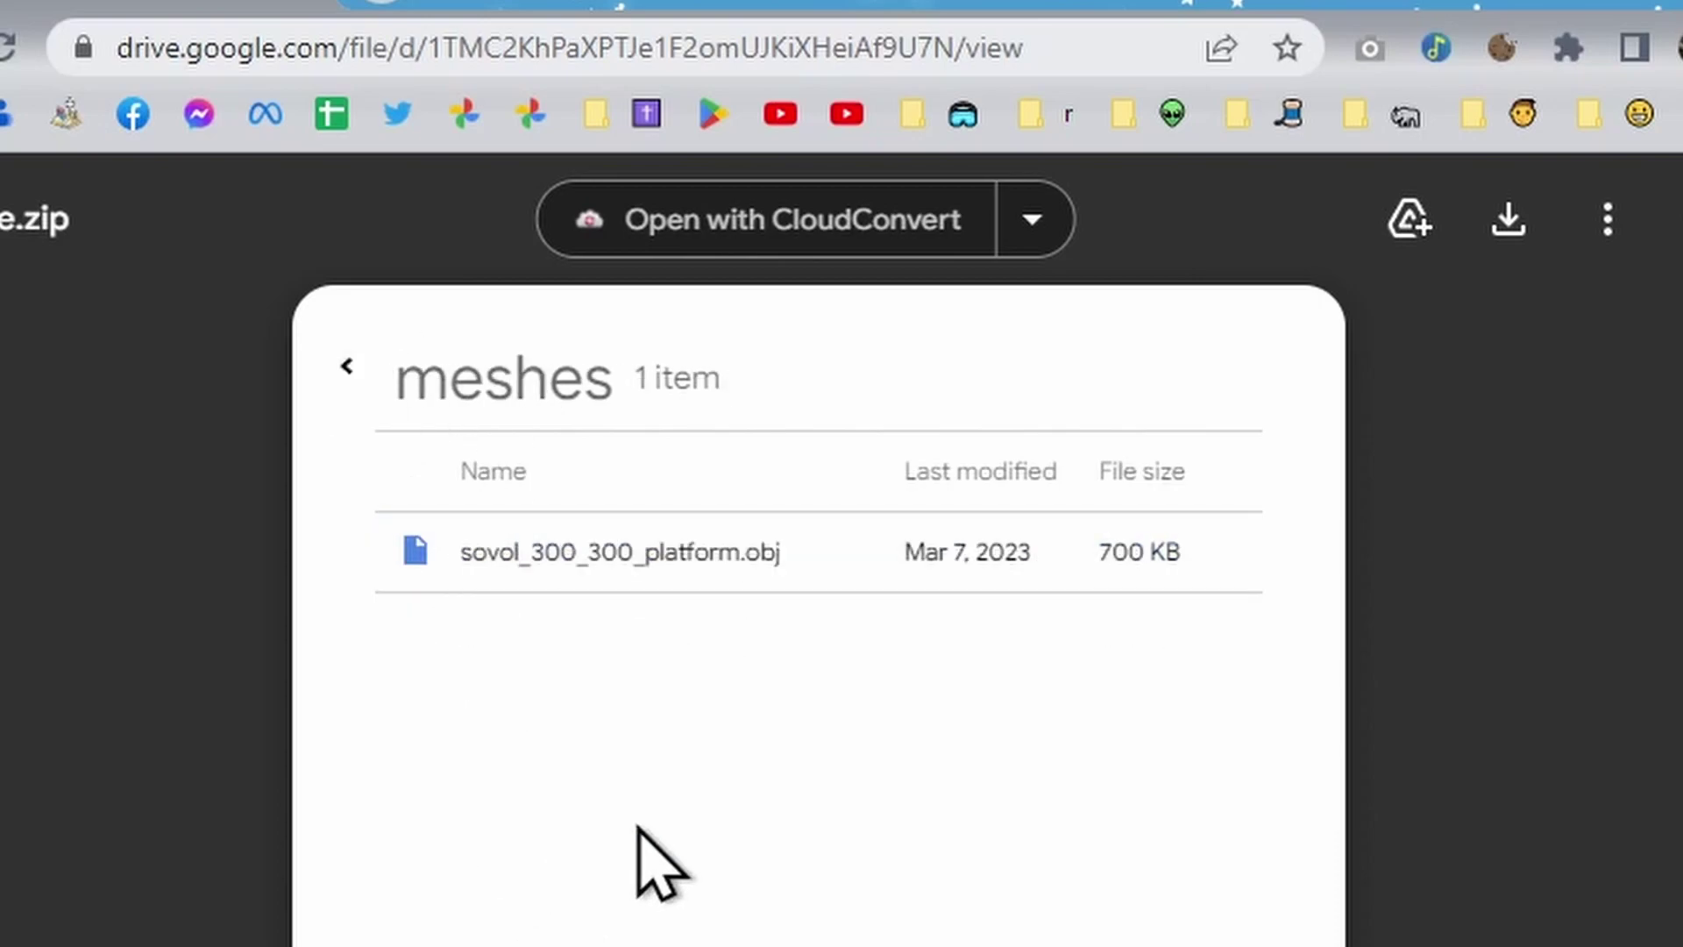
pyautogui.click(346, 366)
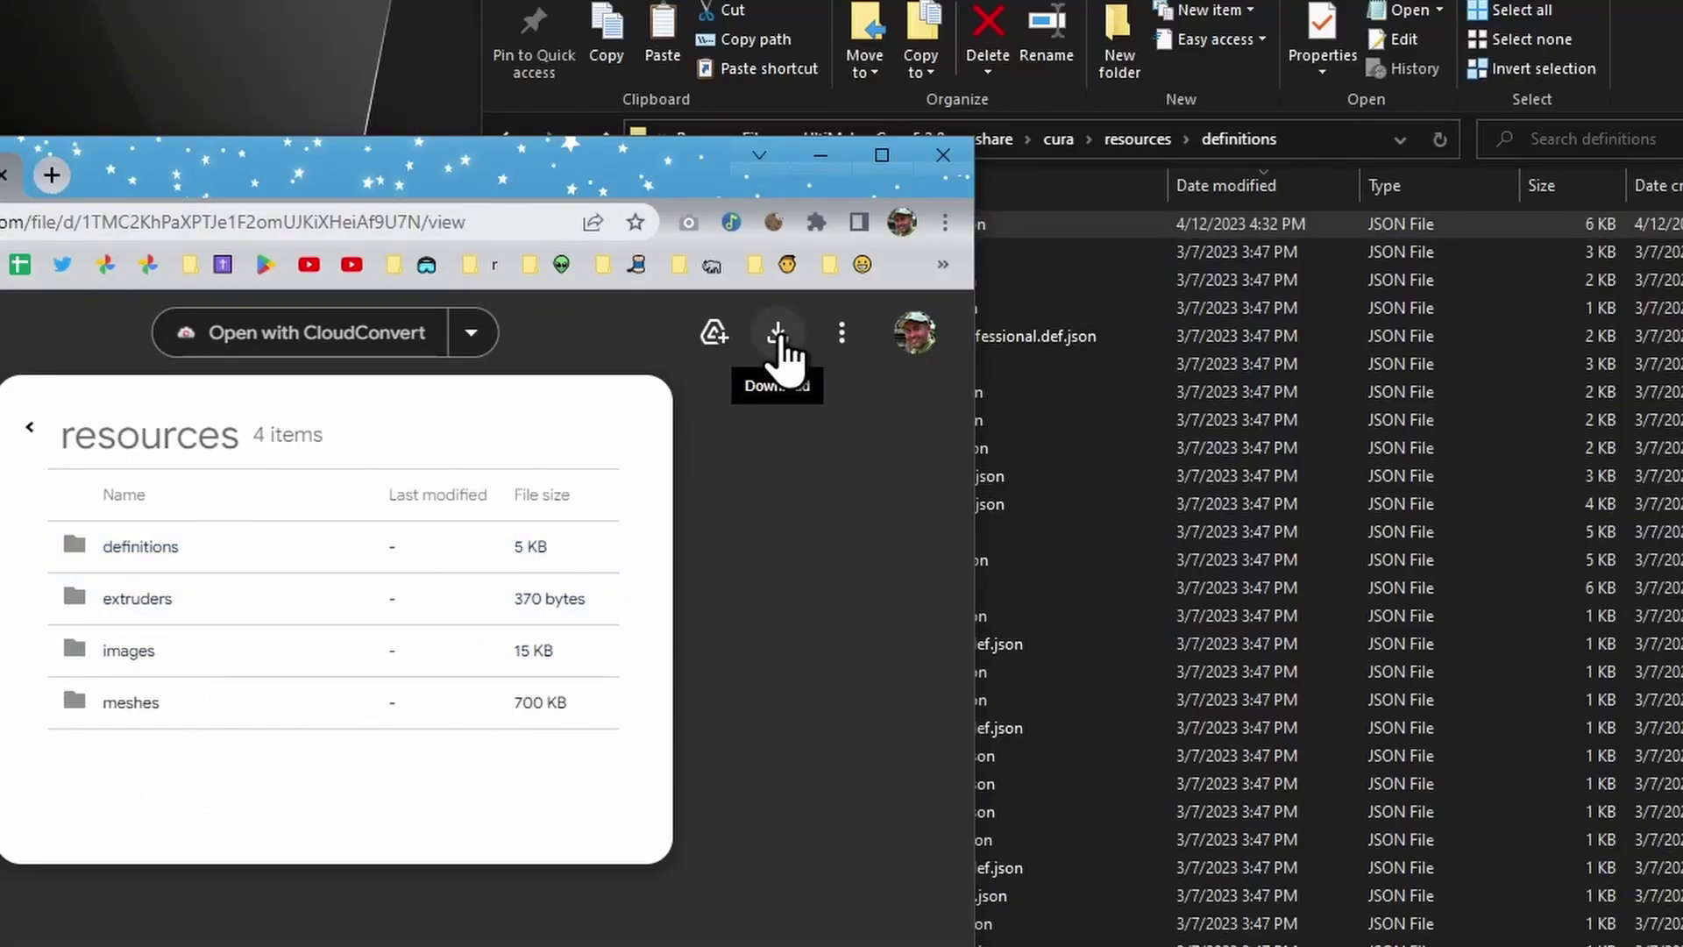
# Step: Switch to File Explorer, go up to the UltiMaker Cura 5.3.0 folder and open share\cura\resources
pyautogui.click(1140, 99)
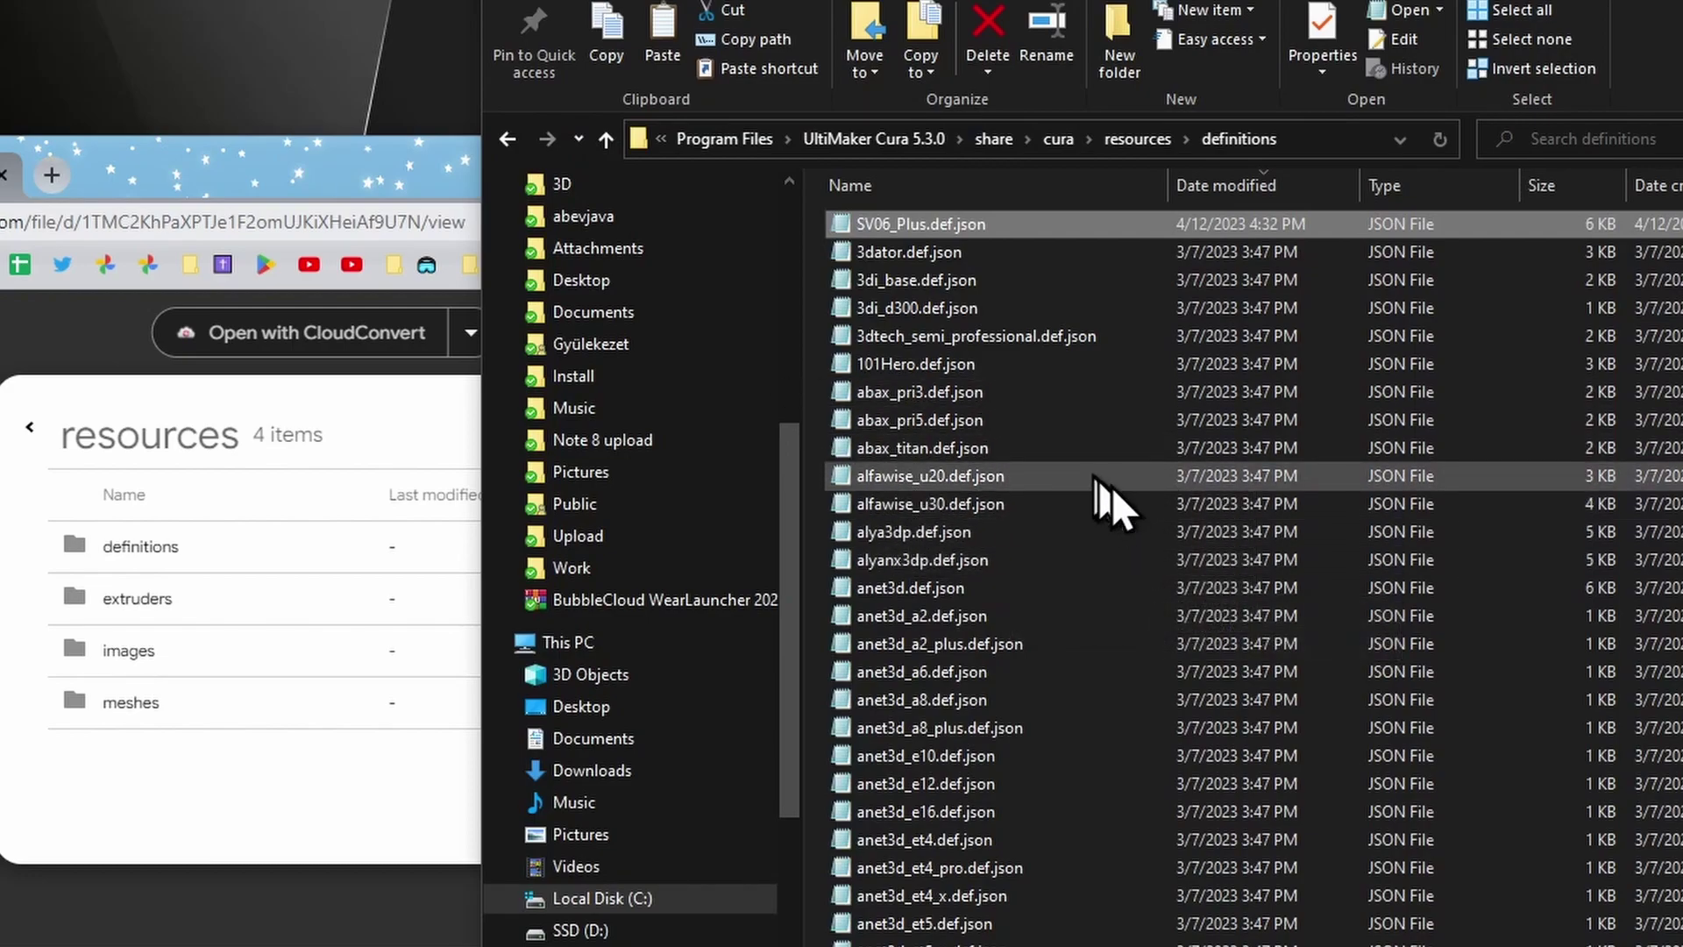
pyautogui.click(929, 138)
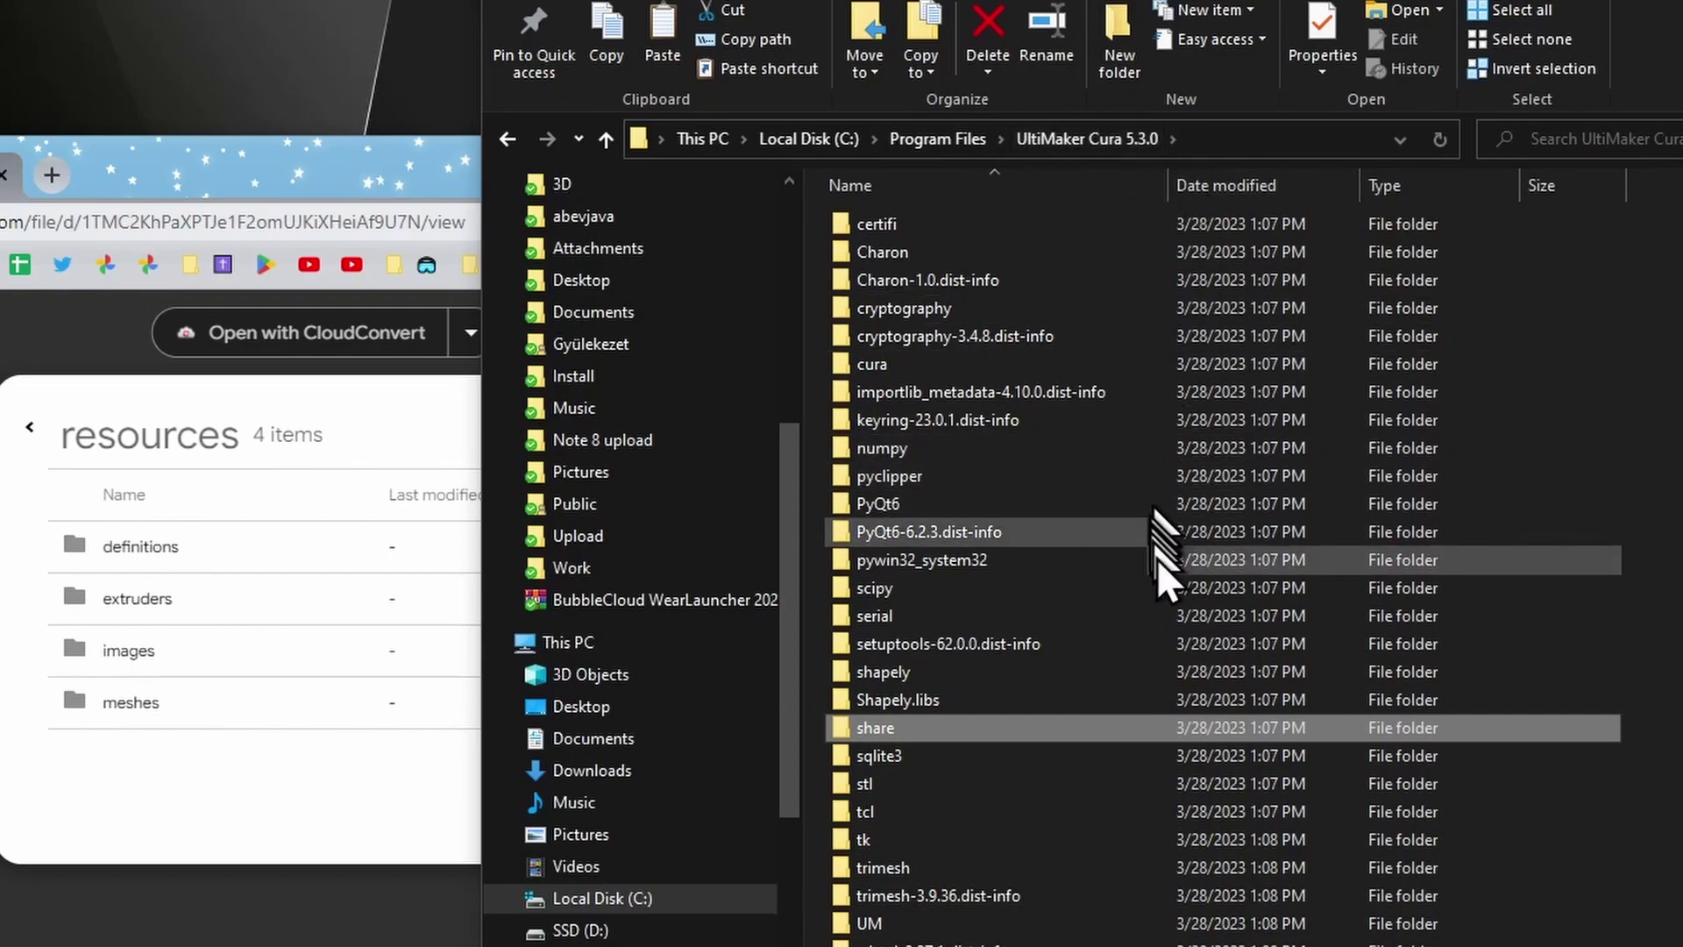
pyautogui.doubleClick(995, 730)
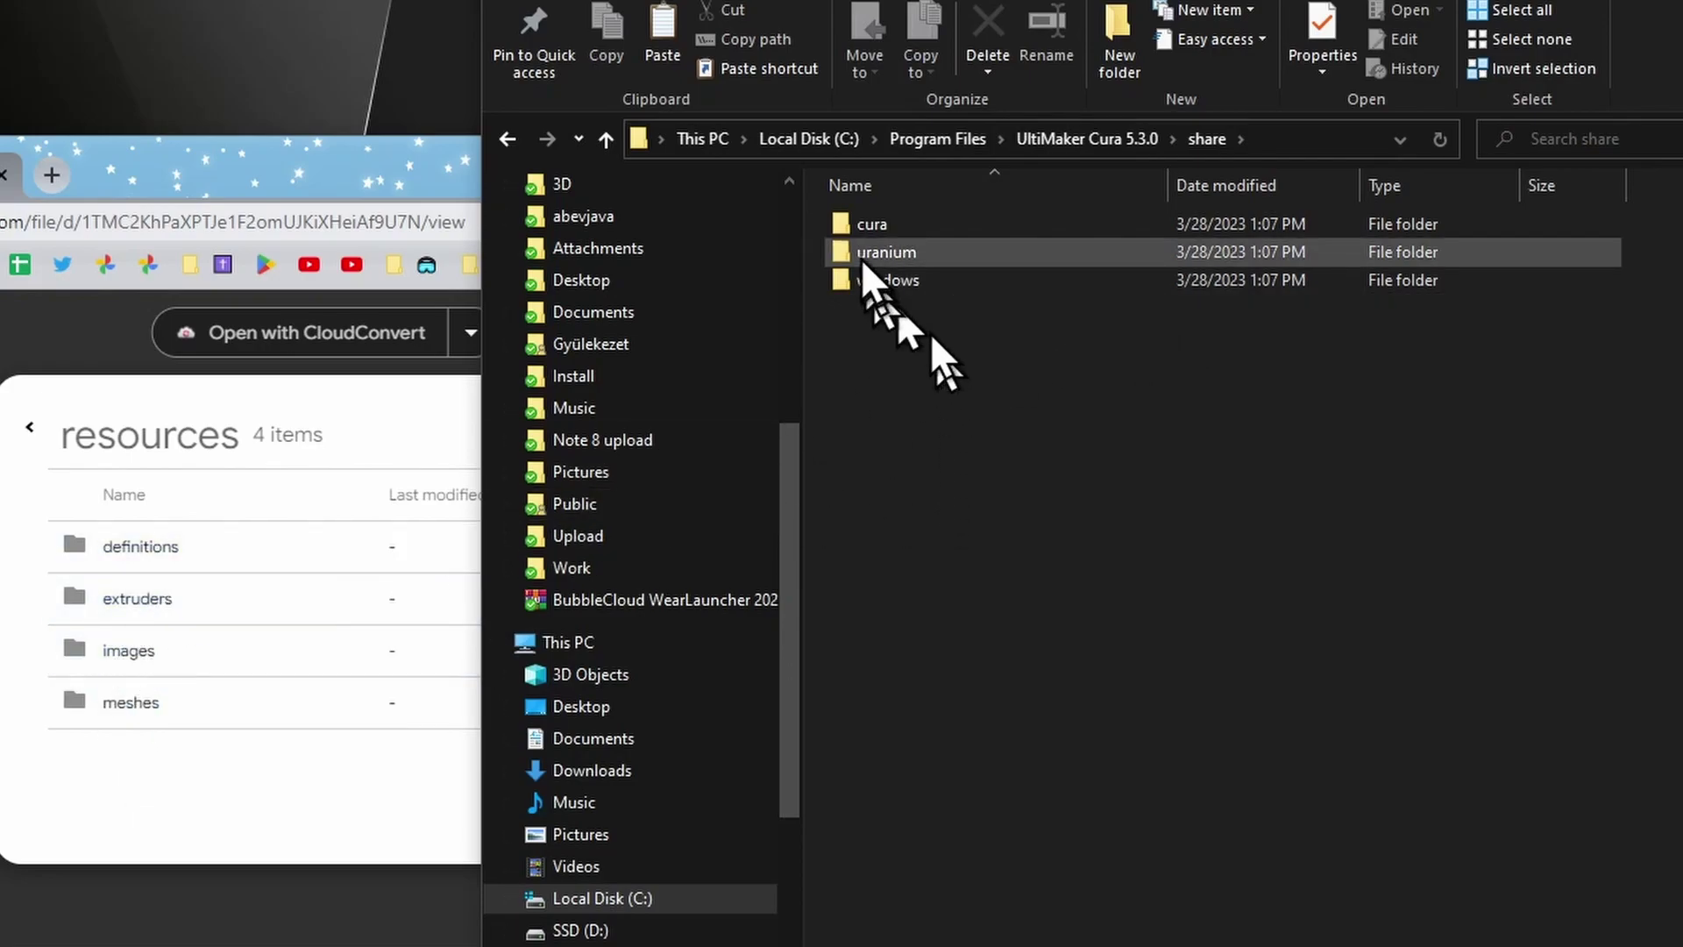
pyautogui.doubleClick(893, 229)
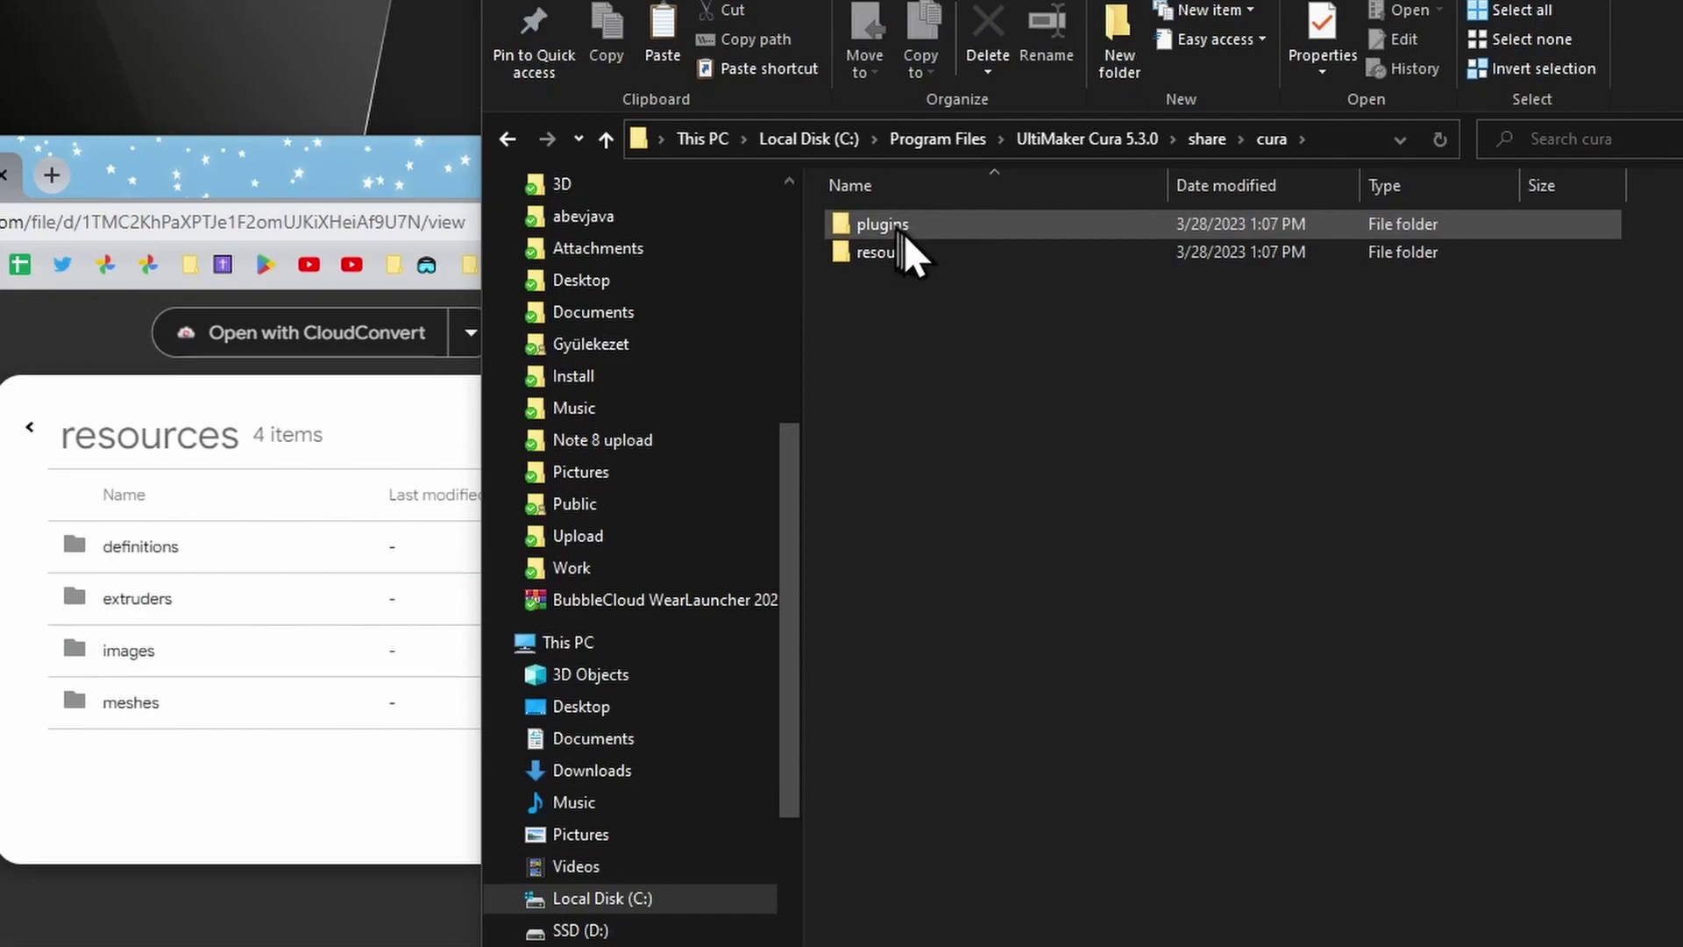
pyautogui.click(917, 254)
pyautogui.doubleClick(917, 254)
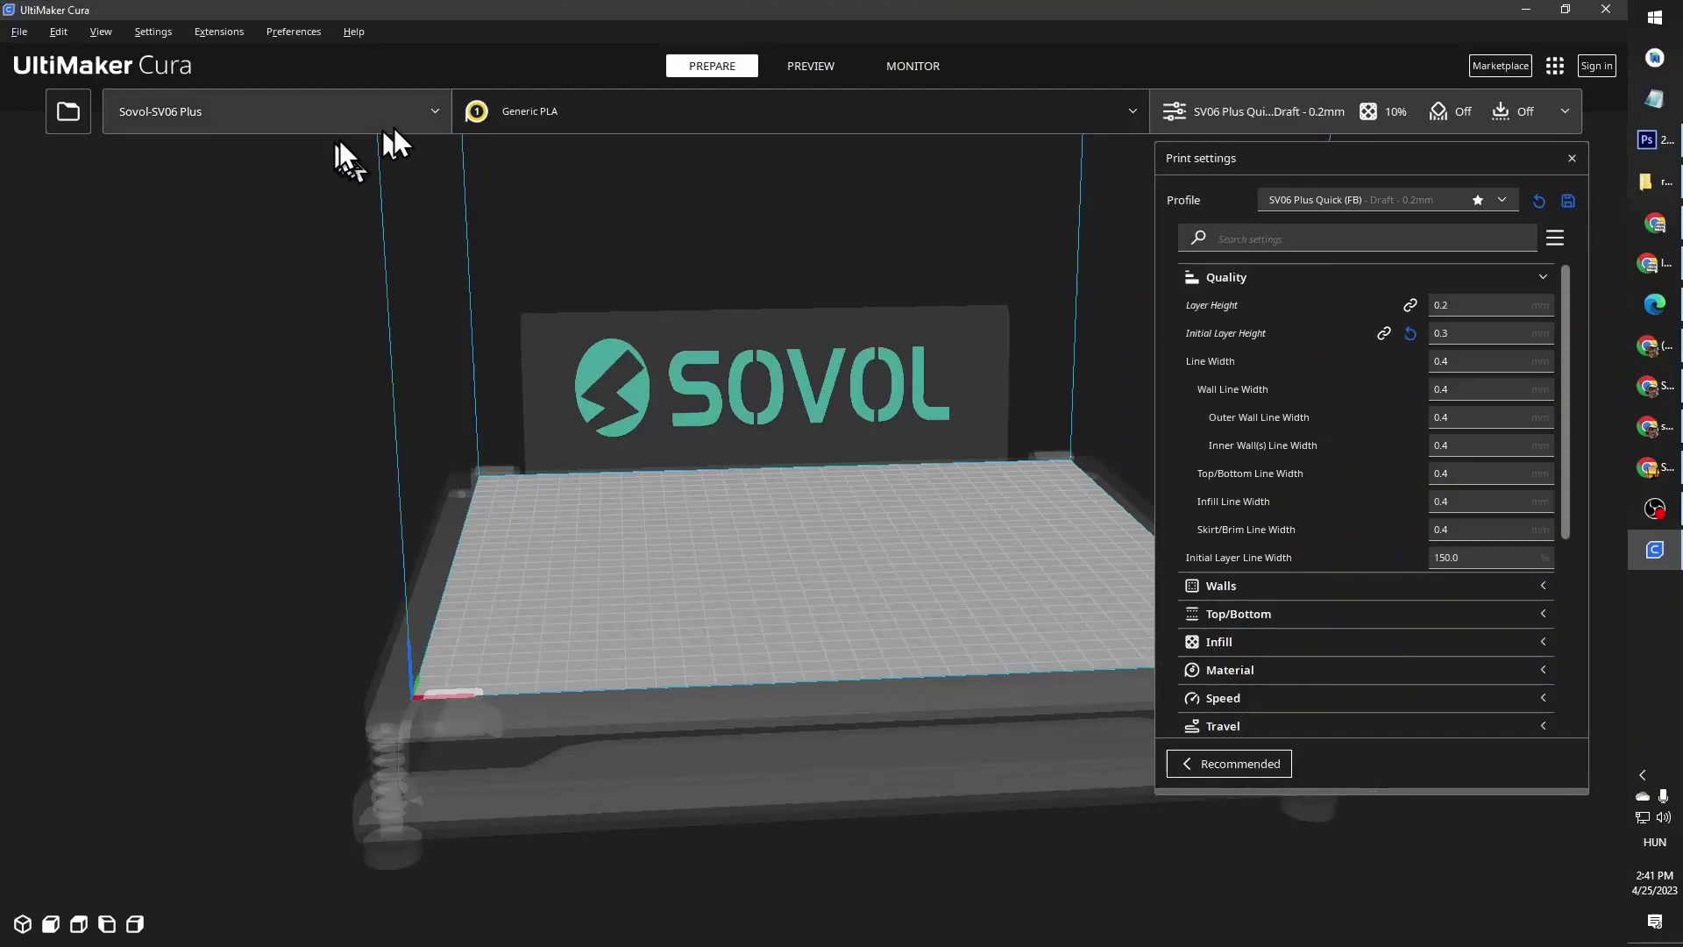
# Step: In UltiMaker Cura, start adding a non-UltiMaker printer and show the list of non-networked printers
pyautogui.click(422, 109)
pyautogui.click(351, 265)
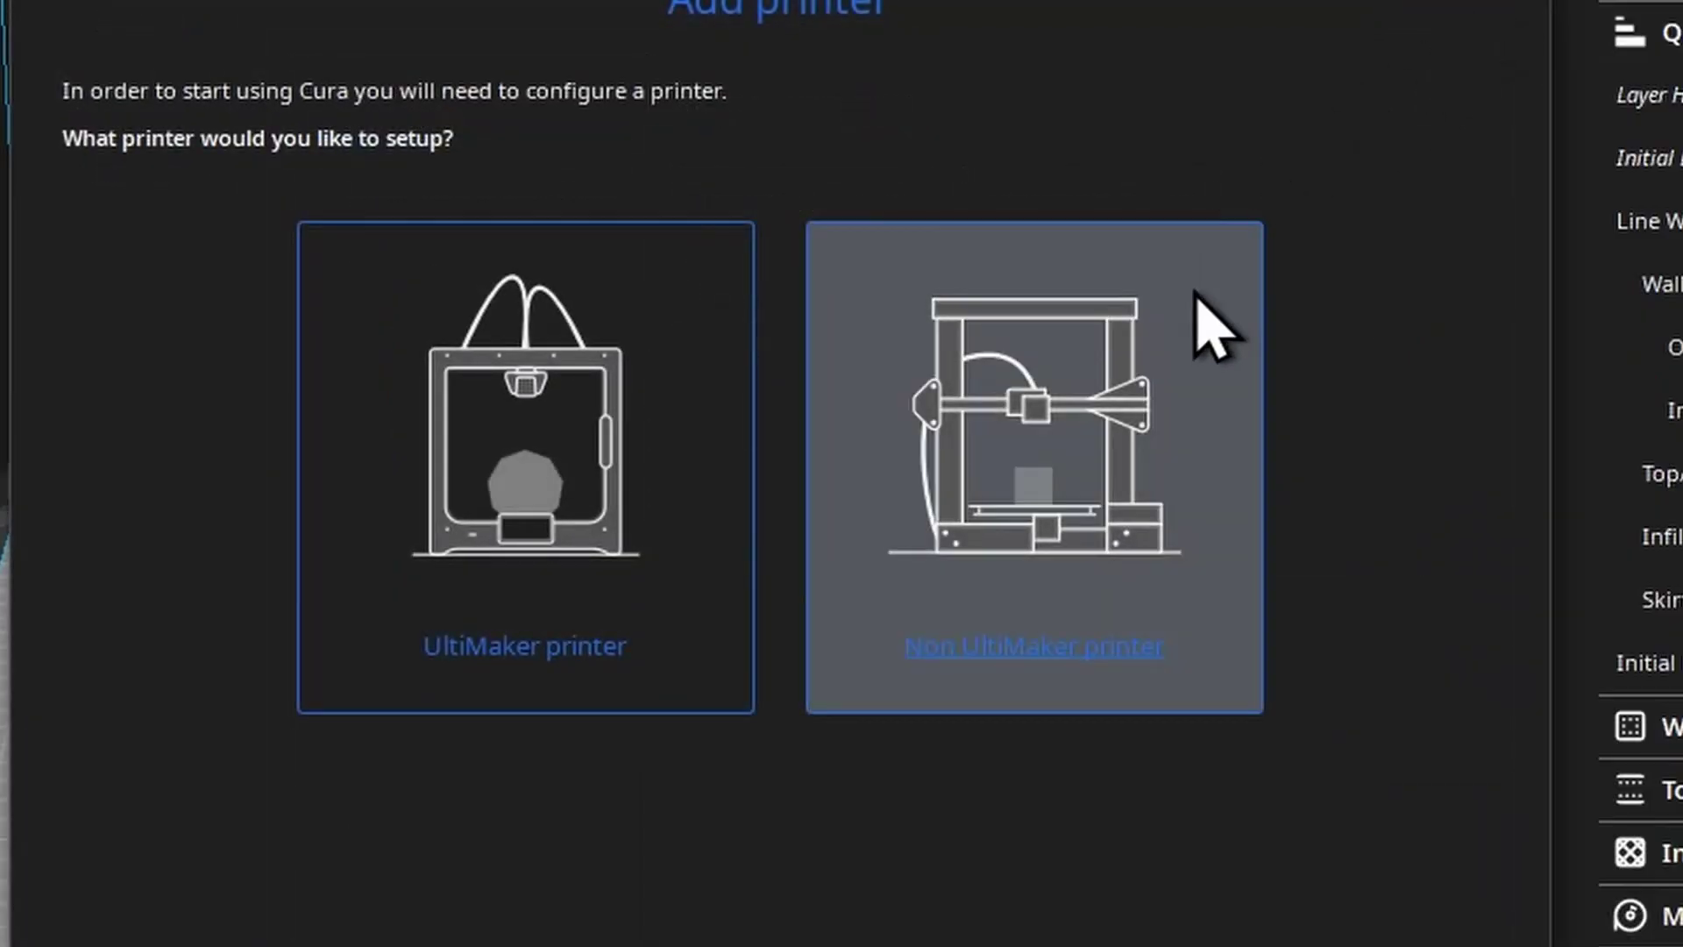
pyautogui.click(1206, 329)
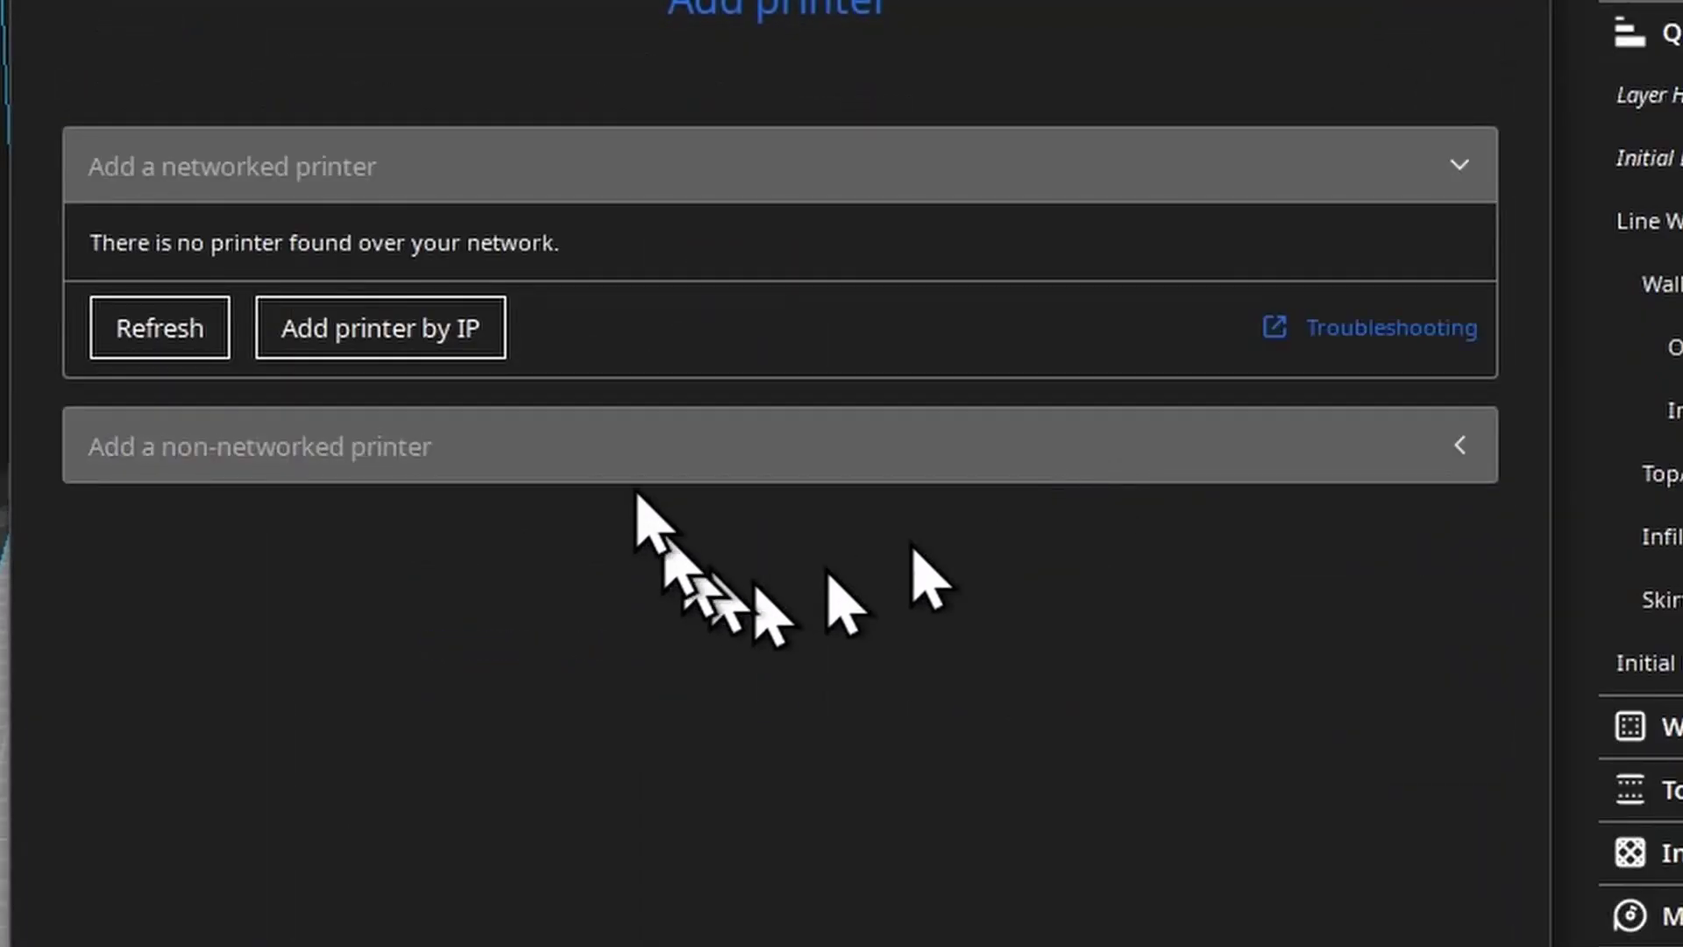
pyautogui.click(412, 447)
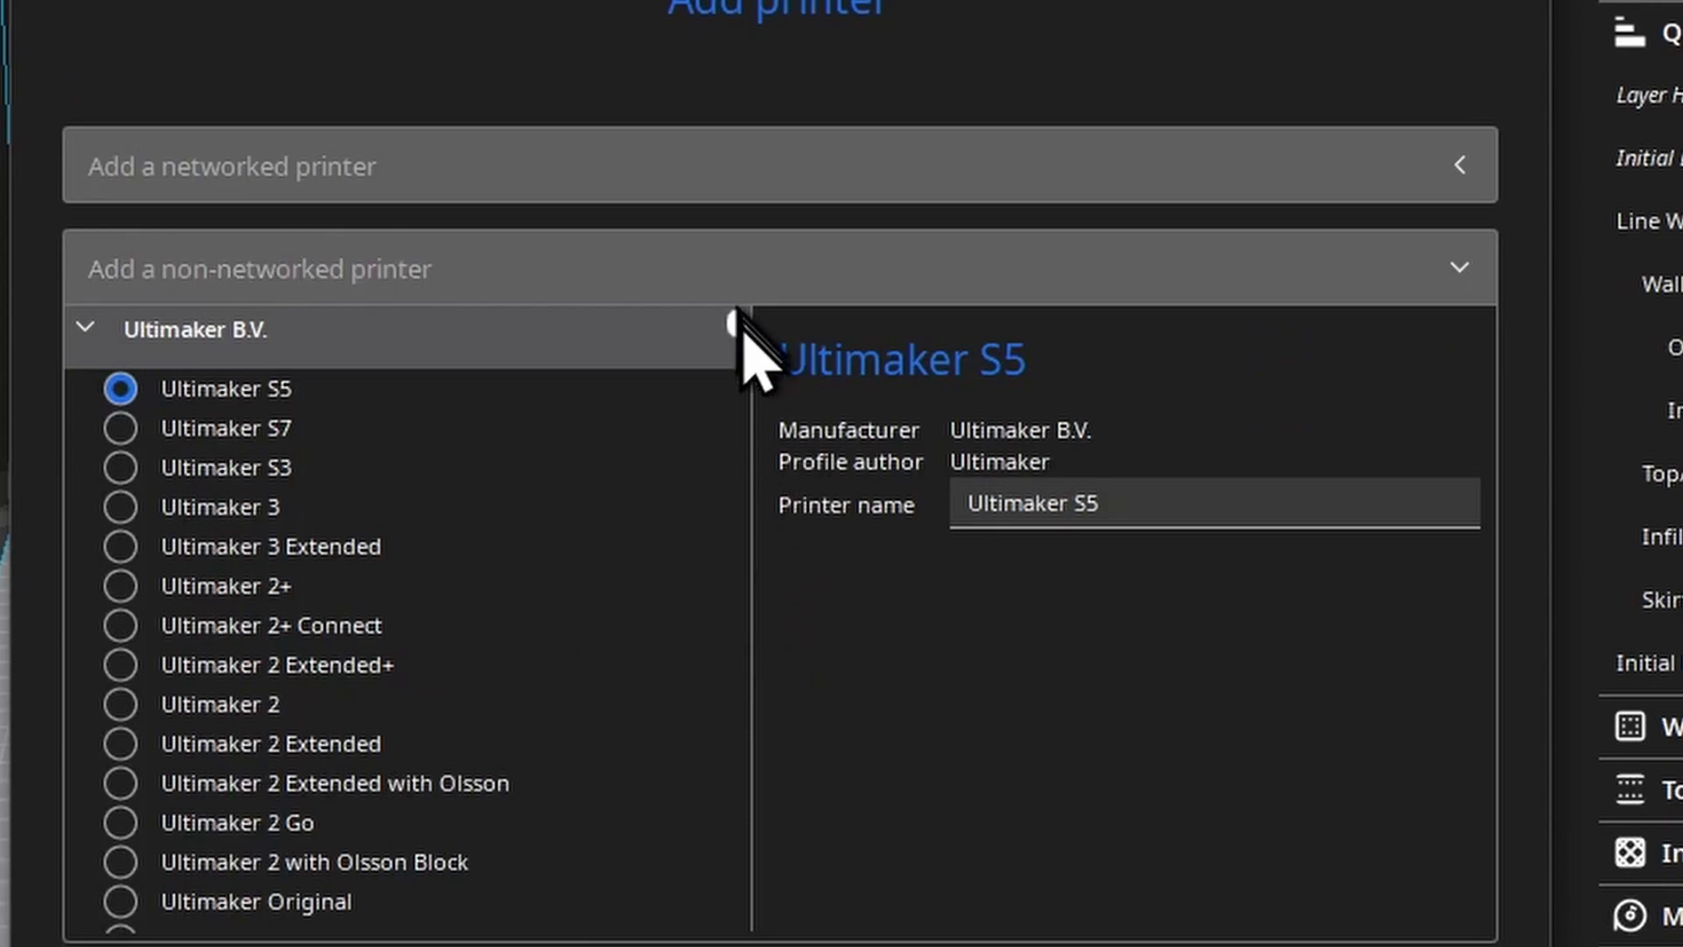
# Step: Select Sovol-SV06 Plus under Sovol 3D in the printer list and close the dialog without adding it
pyautogui.moveTo(740, 326); pyautogui.dragTo(738, 802)
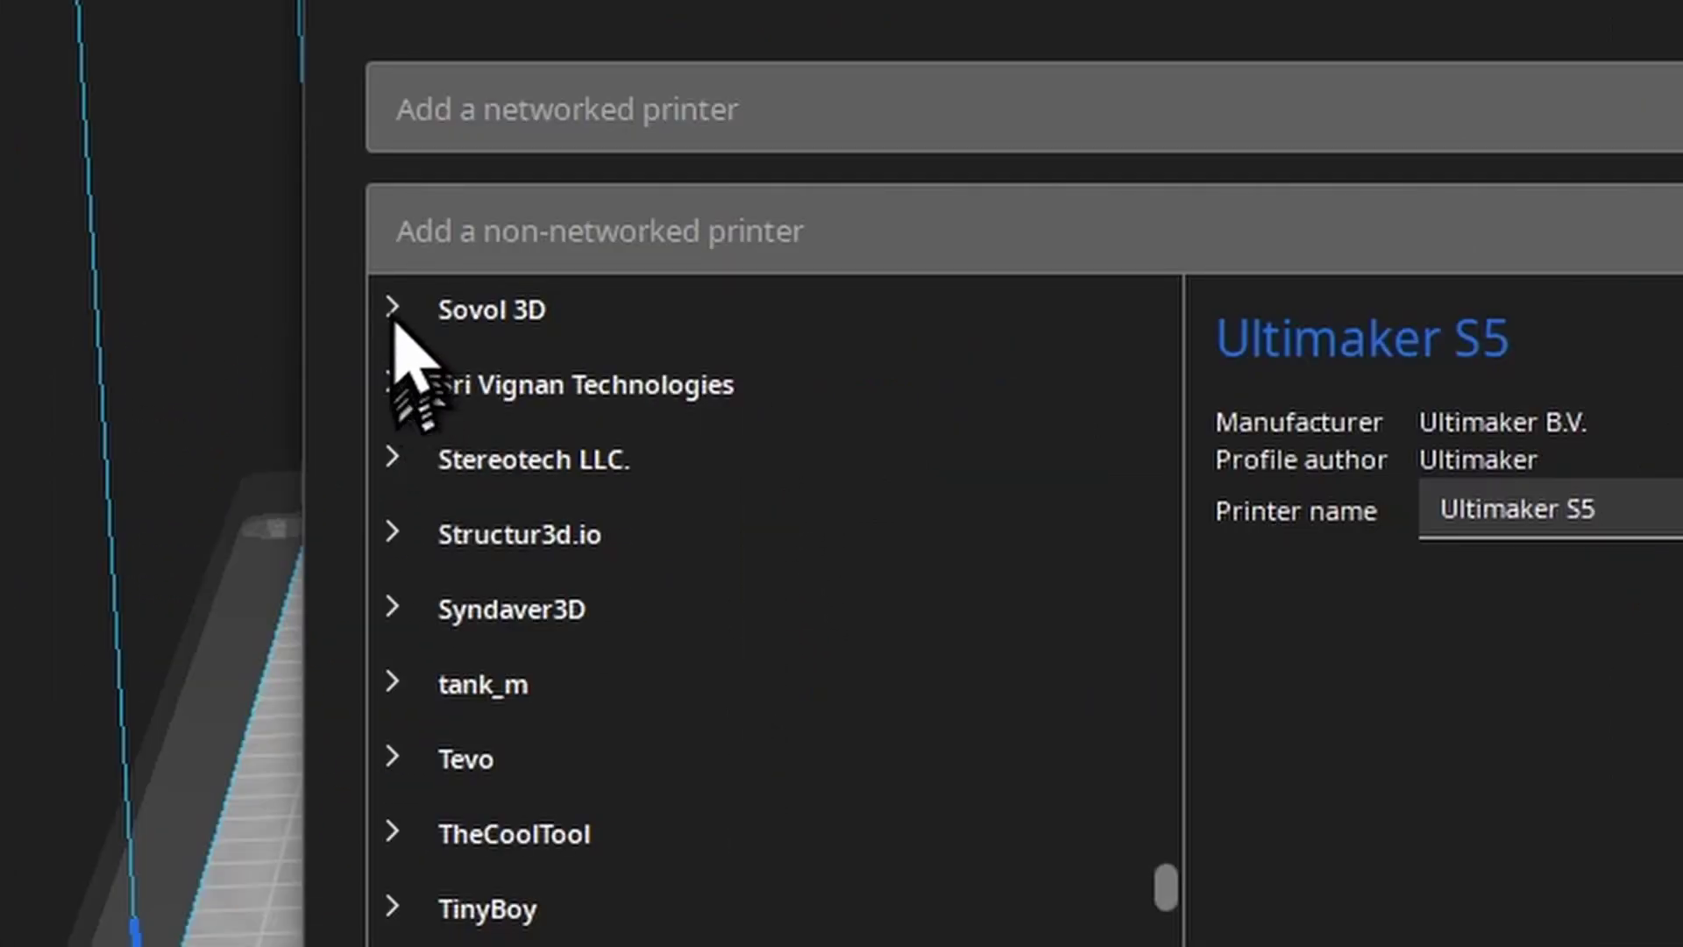
pyautogui.click(86, 335)
pyautogui.click(563, 759)
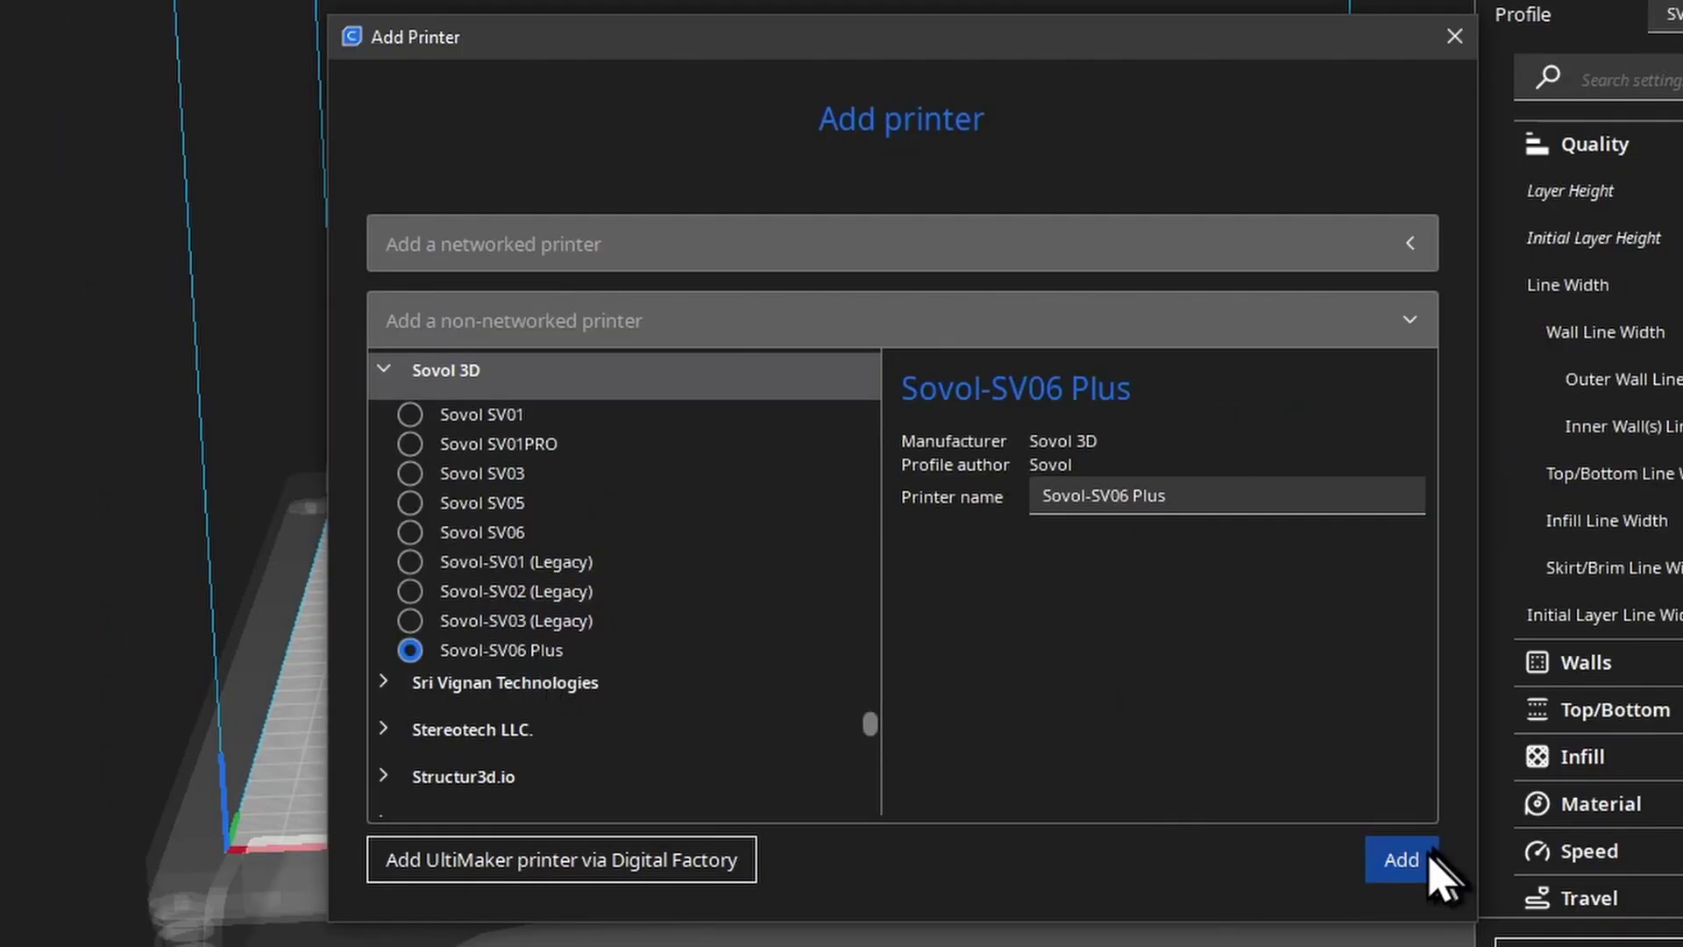
pyautogui.click(1454, 40)
pyautogui.click(1445, 37)
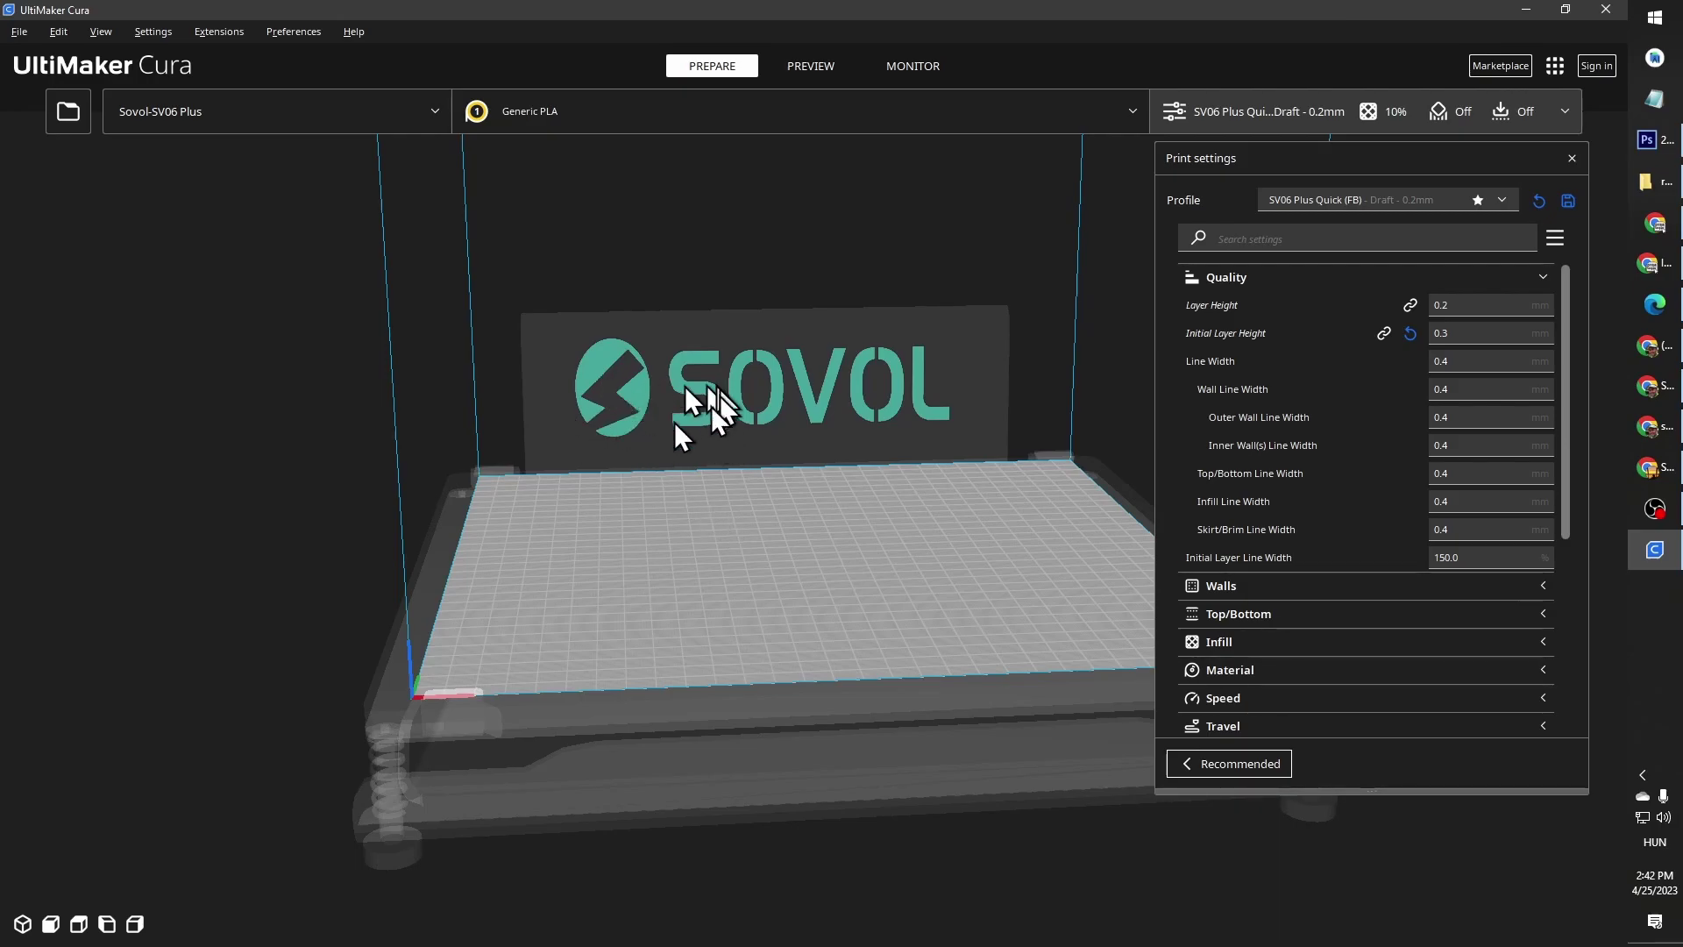
# Step: Load the recently used model infinity cube ABC.stl onto the build plate
pyautogui.click(19, 30)
pyautogui.moveTo(108, 102)
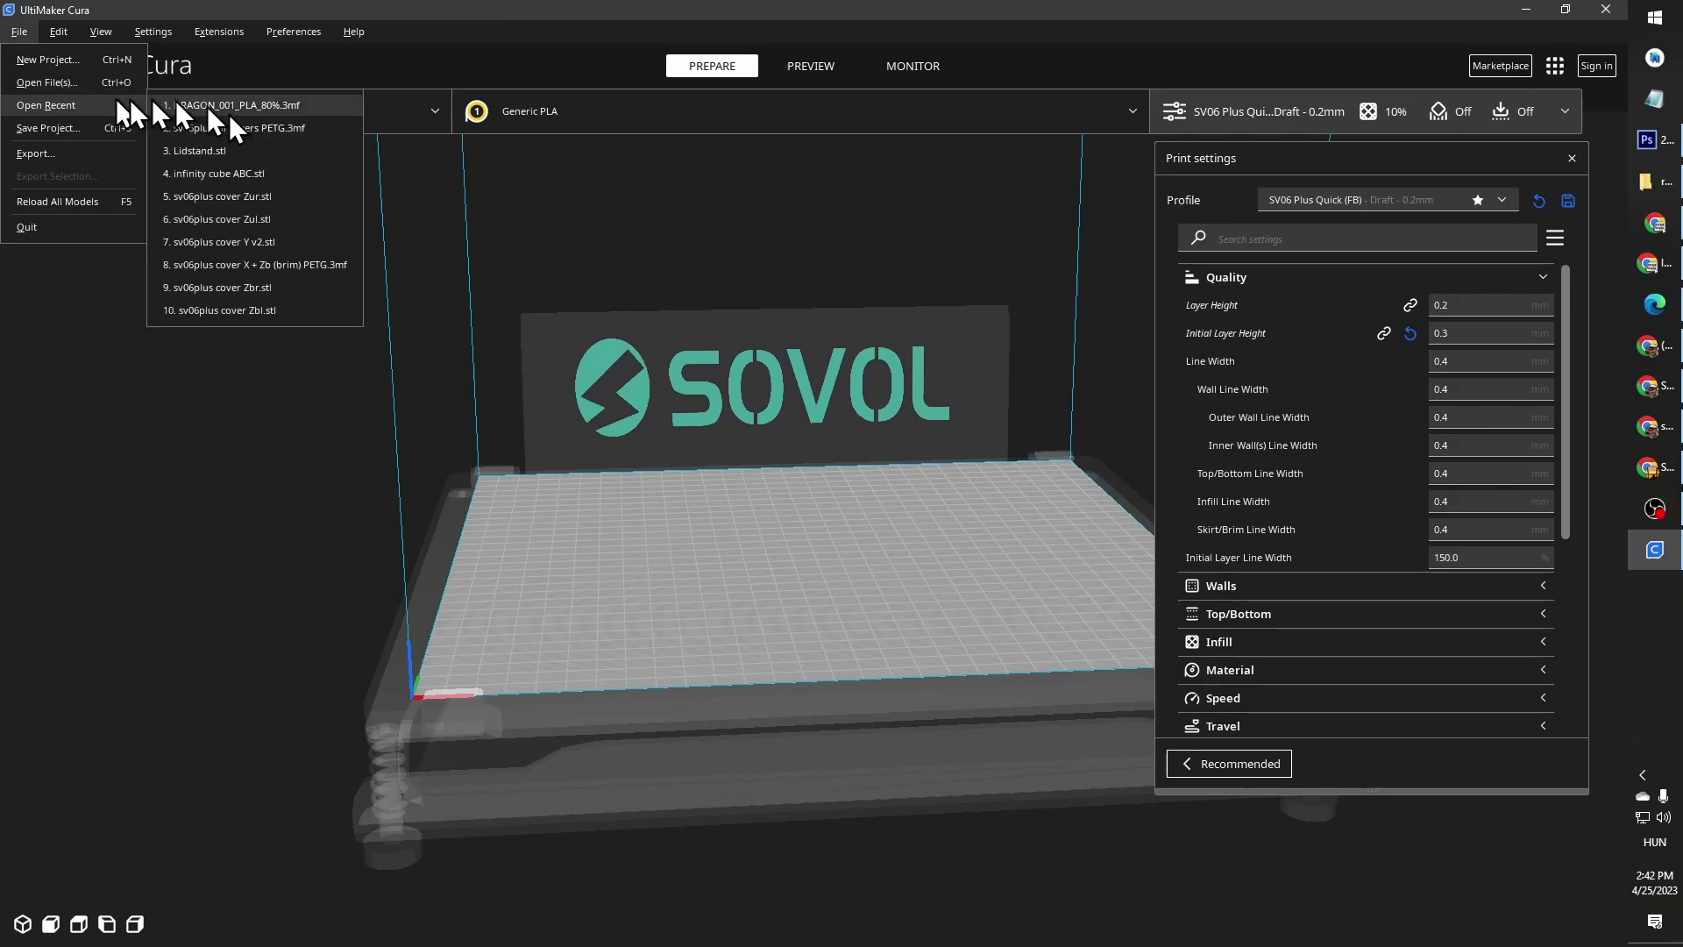
pyautogui.click(256, 175)
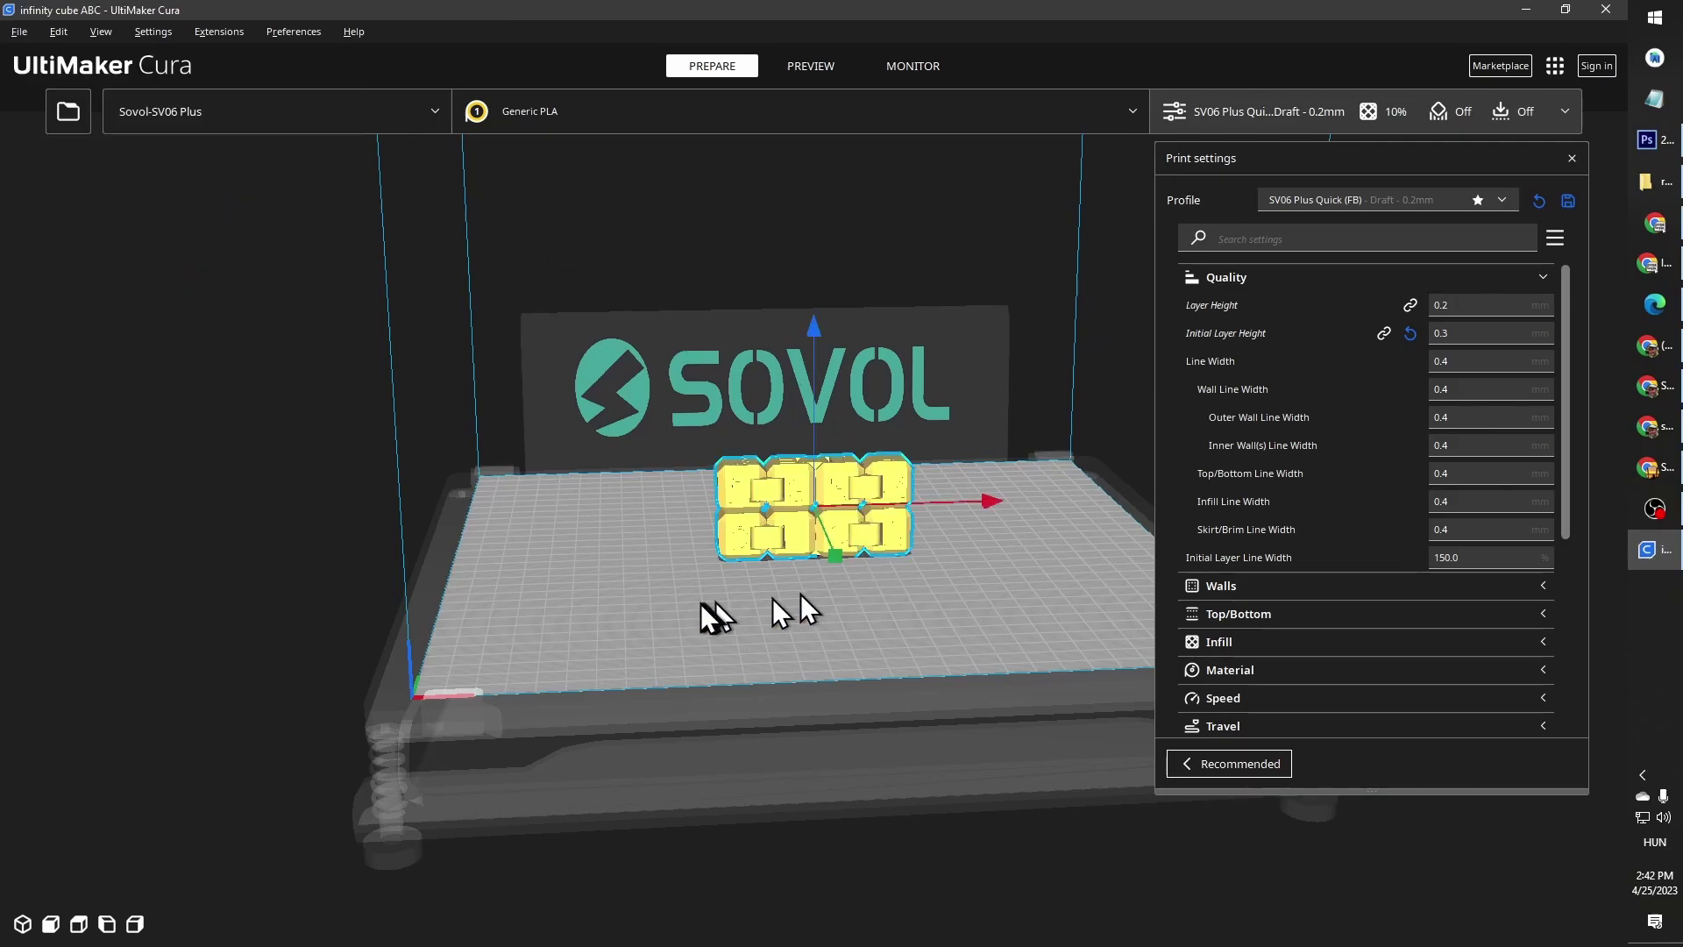
# Step: Examine the infinity cube model on the Sovol-SV06 Plus build plate, with its bed mesh and Sovol logo backdrop, from several angles
pyautogui.moveTo(801, 592); pyautogui.dragTo(564, 661, button='right')
pyautogui.scroll(3, 564, 661)
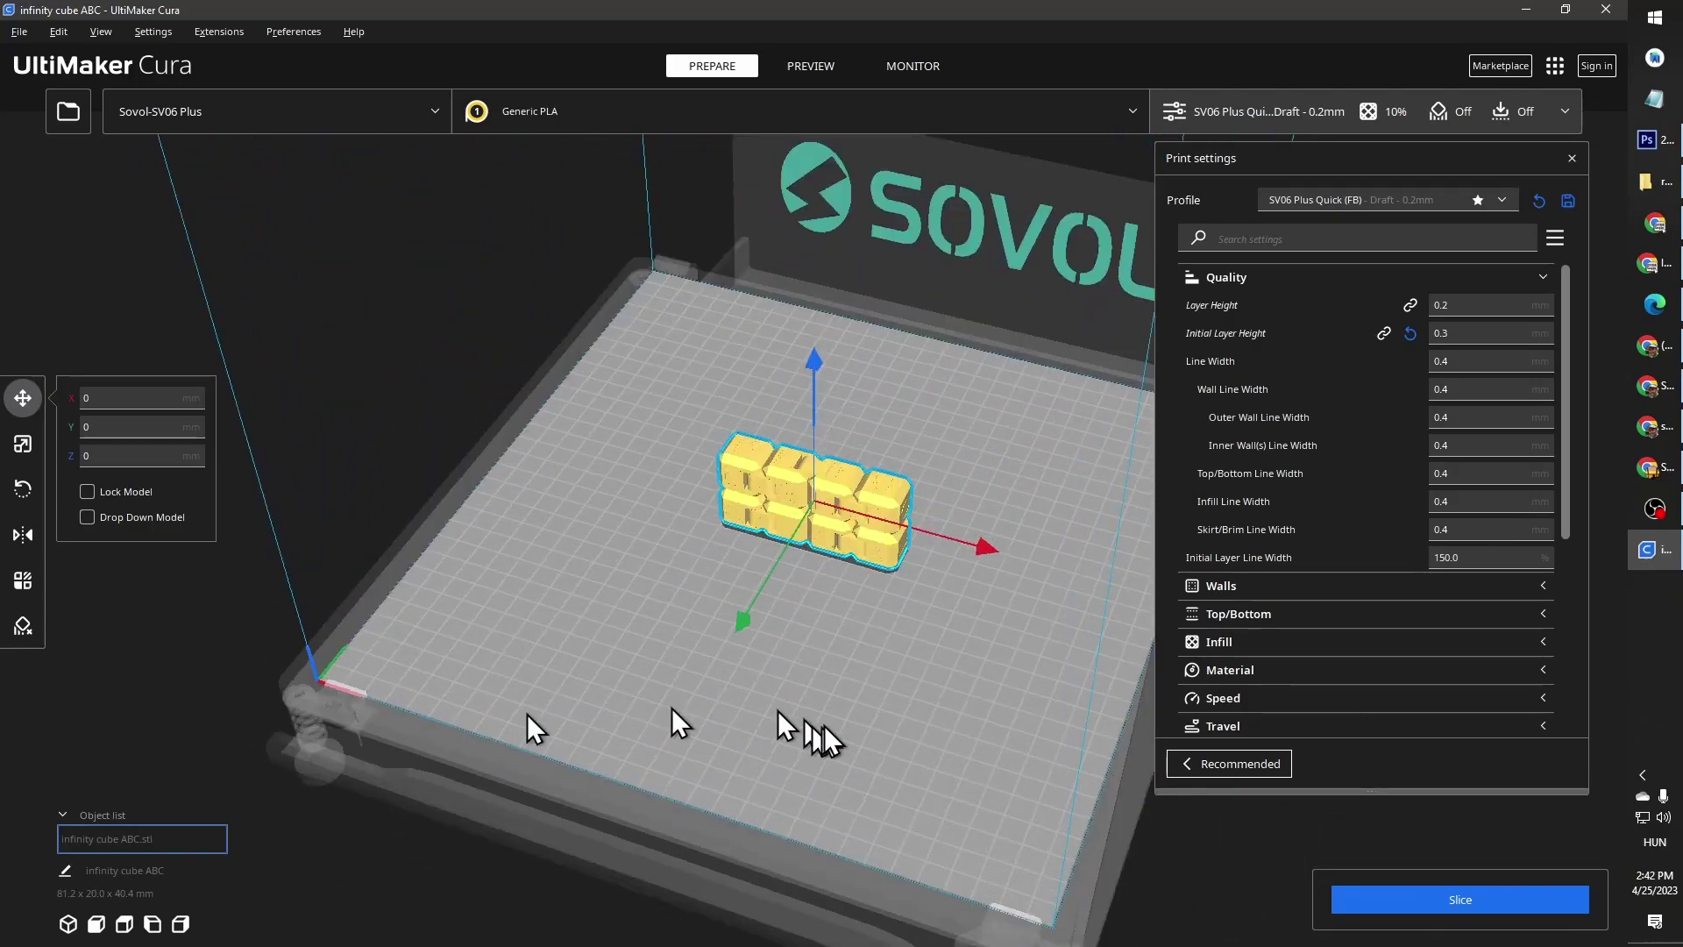
pyautogui.moveTo(824, 728); pyautogui.dragTo(949, 693, button='right')
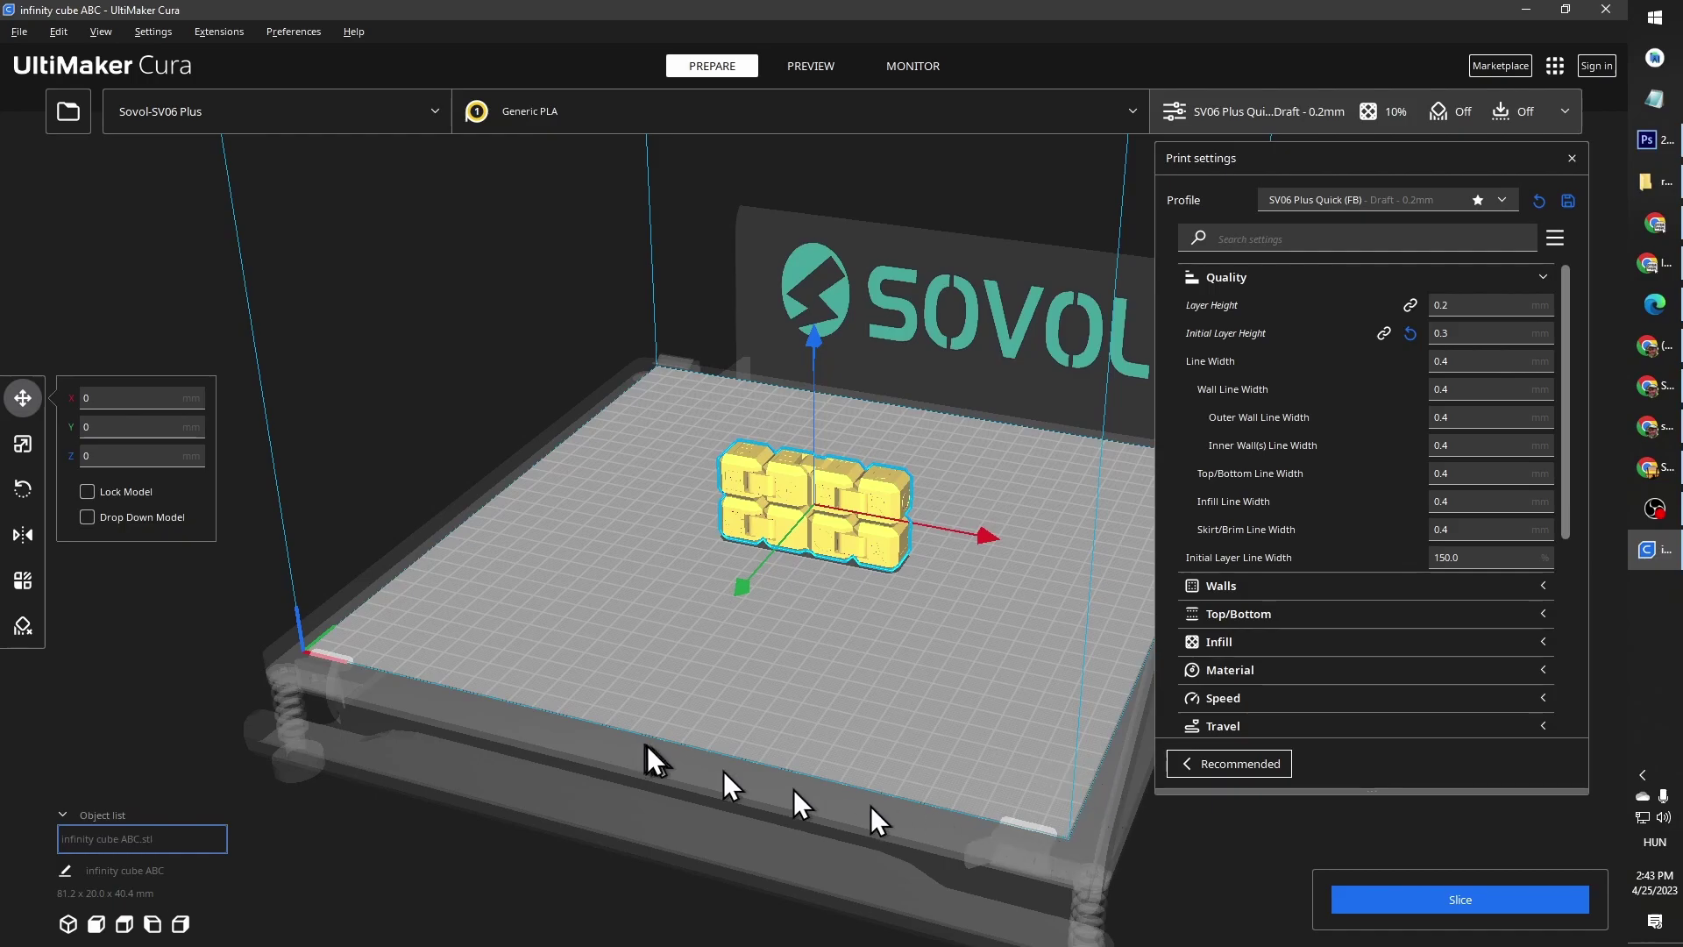
pyautogui.moveTo(723, 771); pyautogui.dragTo(789, 770, button='right')
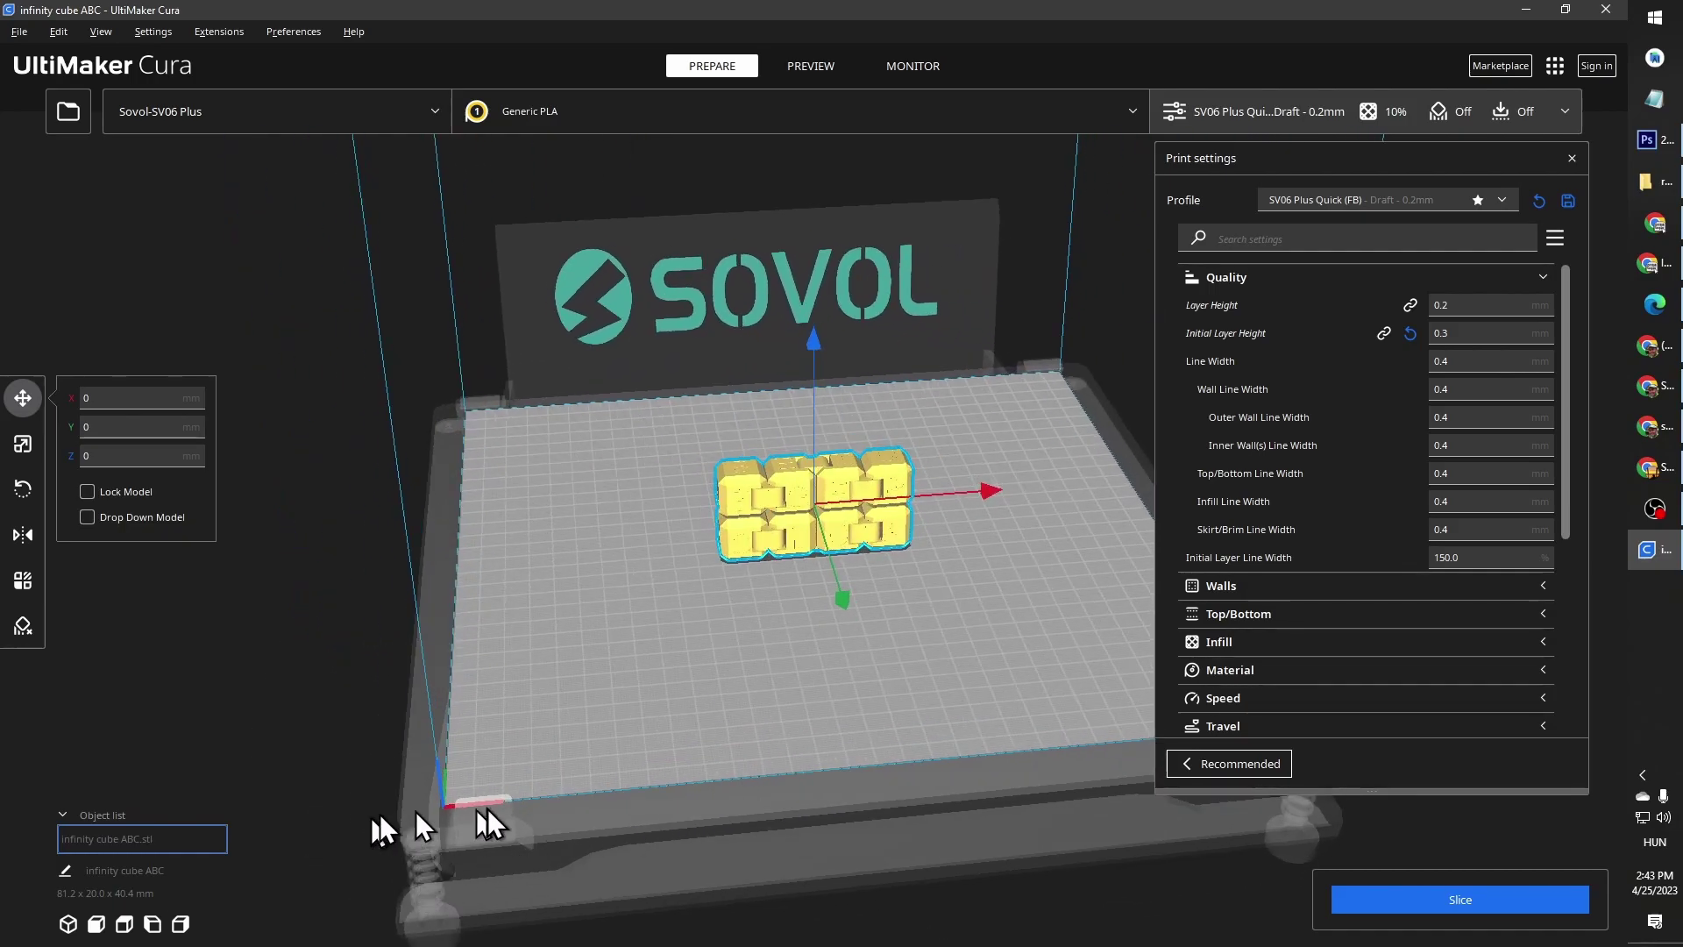
pyautogui.moveTo(575, 798); pyautogui.dragTo(515, 784, button='right')
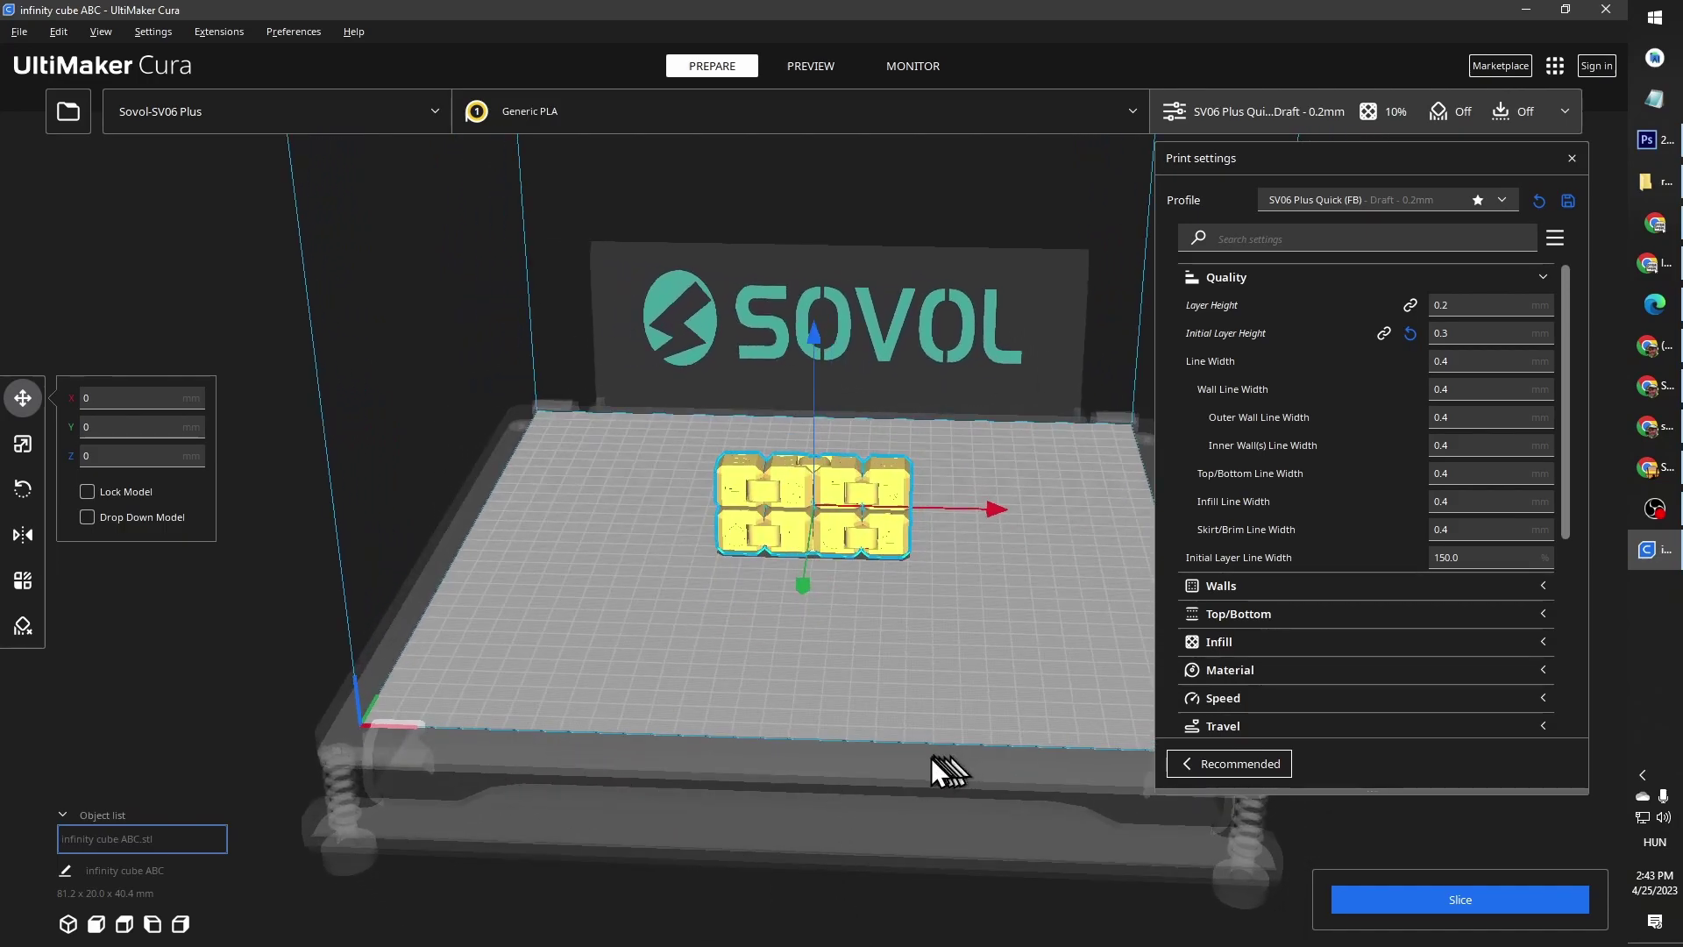
pyautogui.moveTo(933, 757); pyautogui.dragTo(848, 785, button='right')
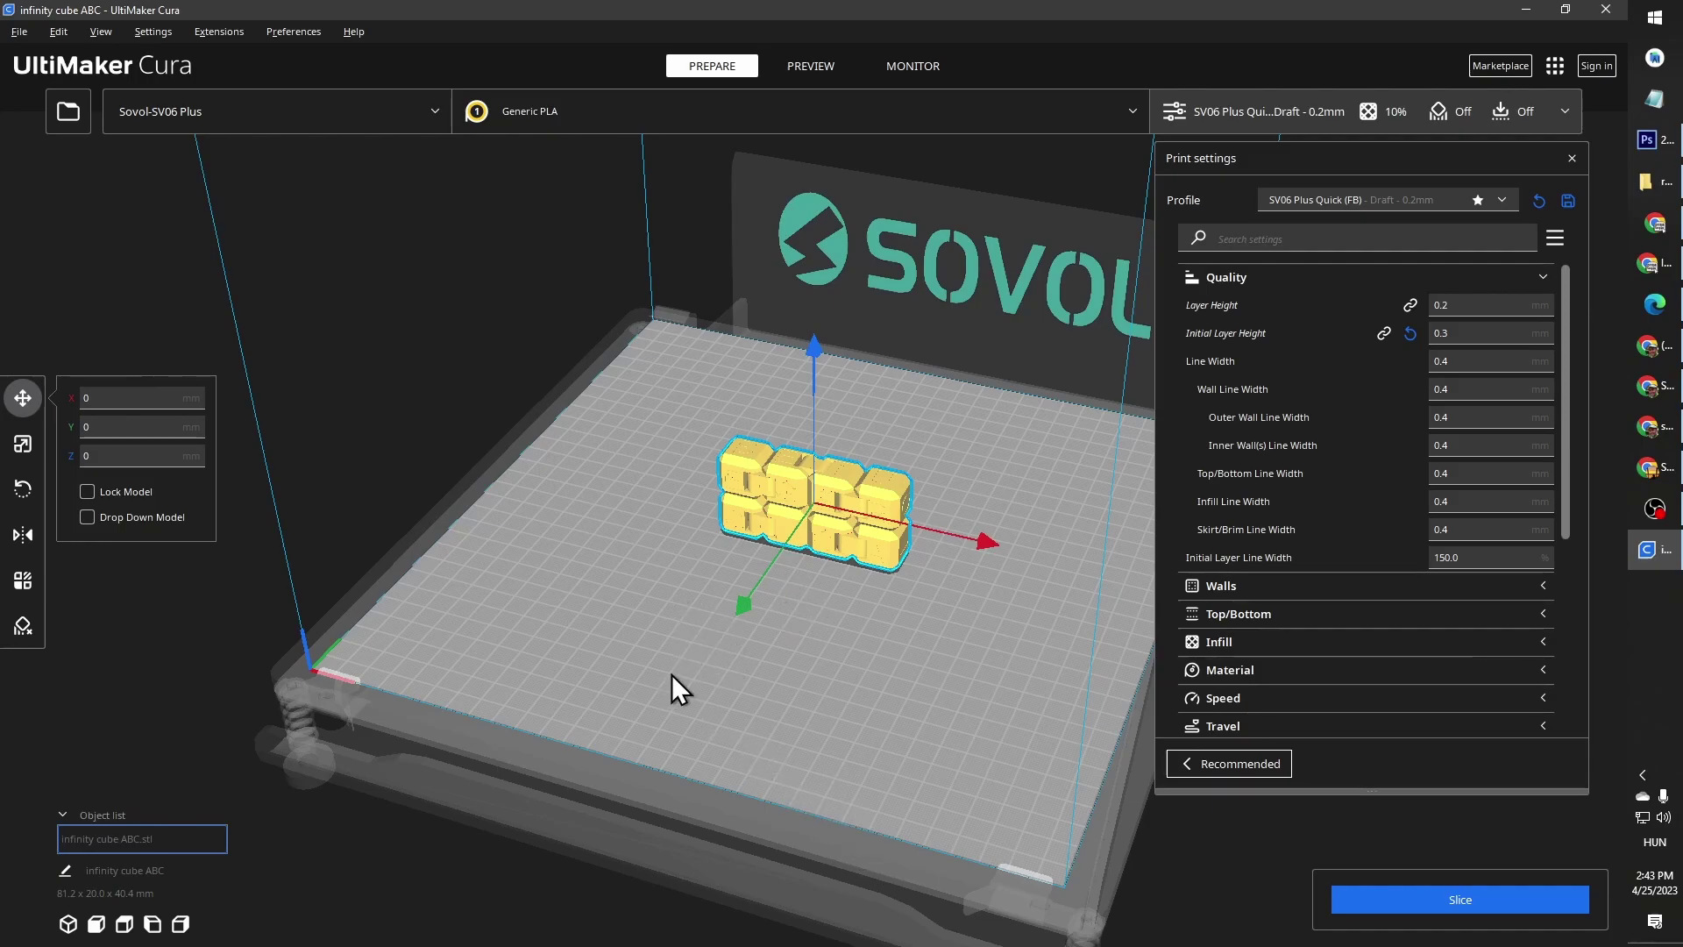
pyautogui.moveTo(676, 687); pyautogui.dragTo(842, 563, button='right')
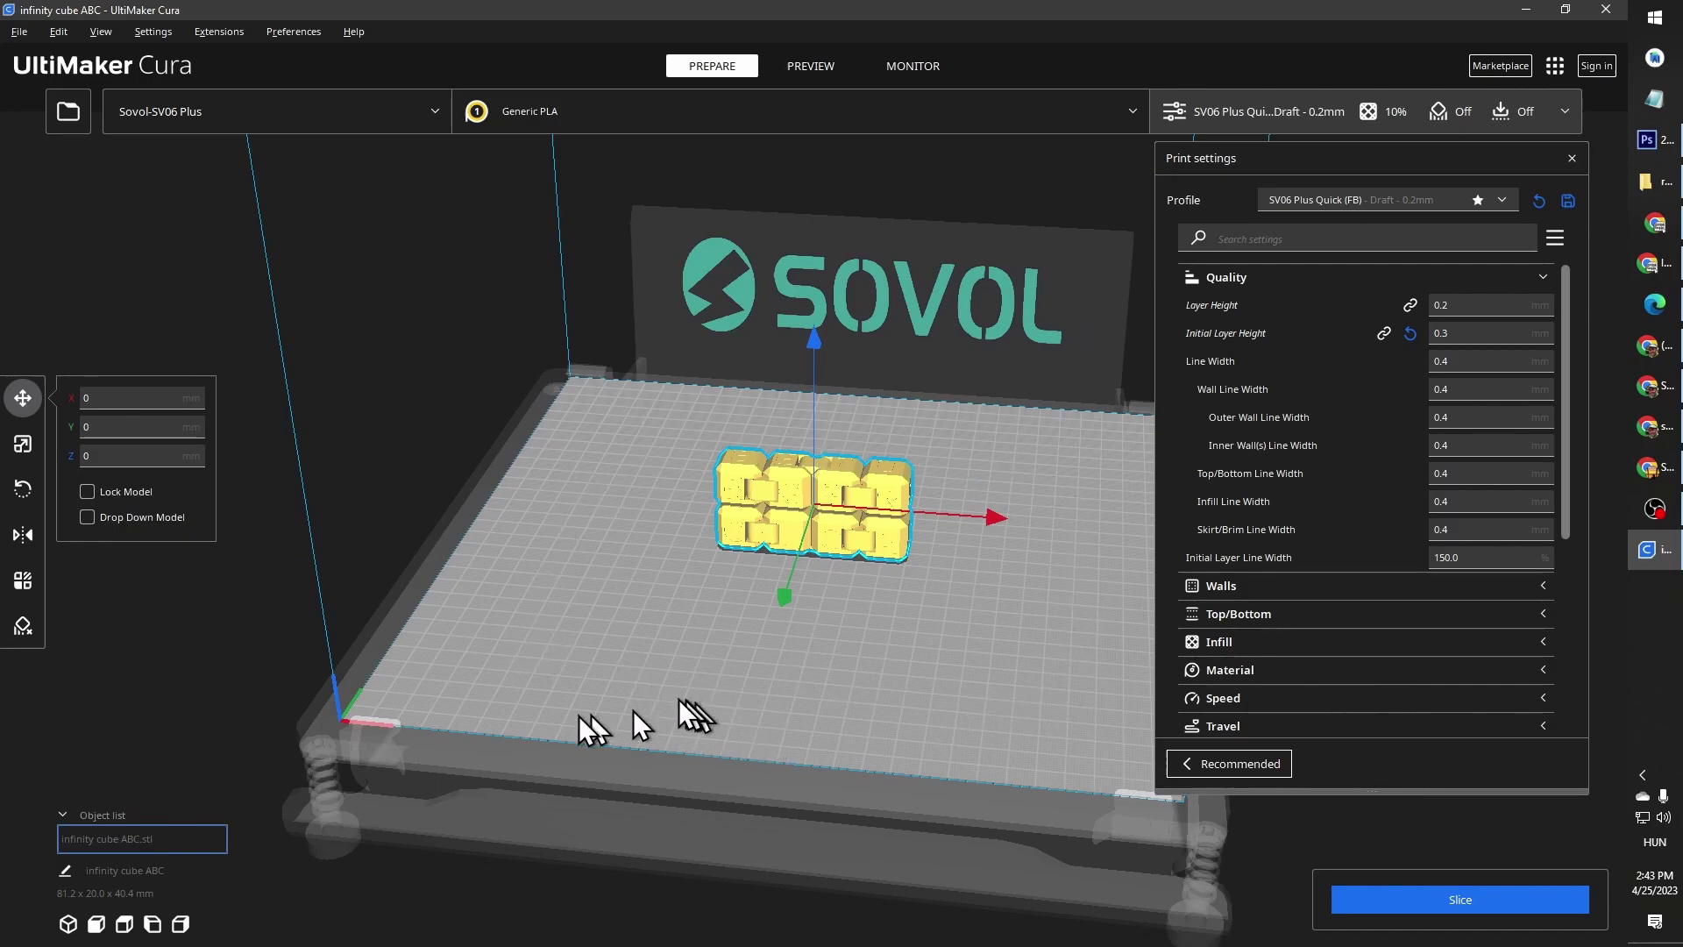
pyautogui.moveTo(691, 712); pyautogui.dragTo(711, 744, button='right')
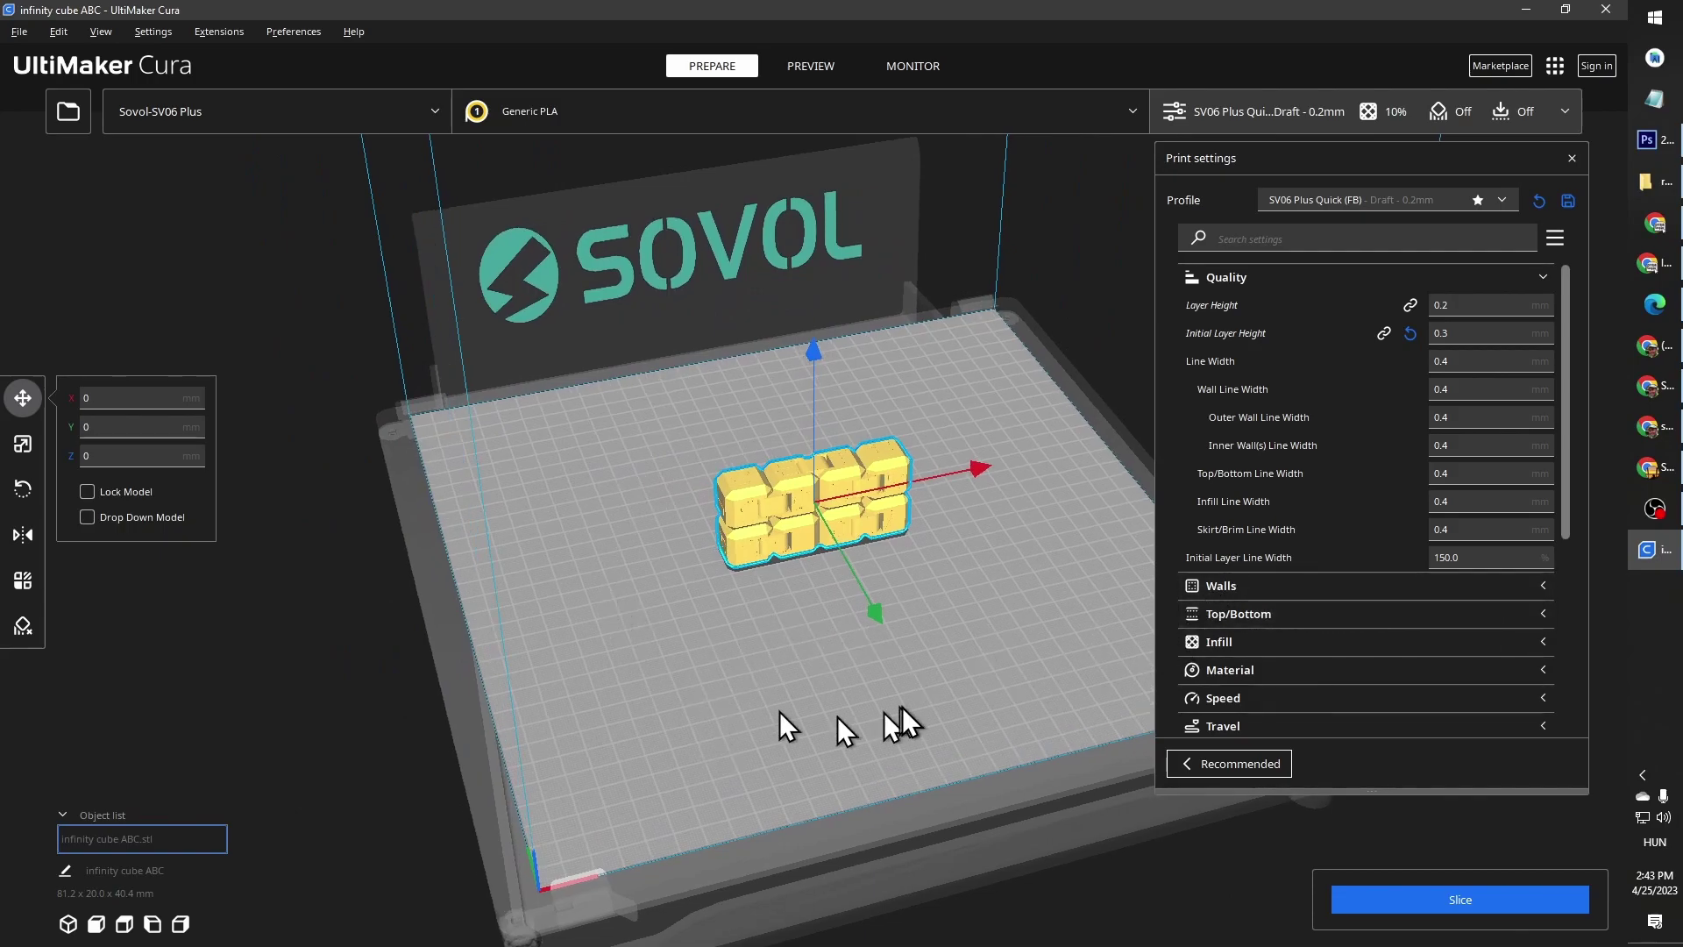
pyautogui.moveTo(901, 695); pyautogui.dragTo(866, 693, button='right')
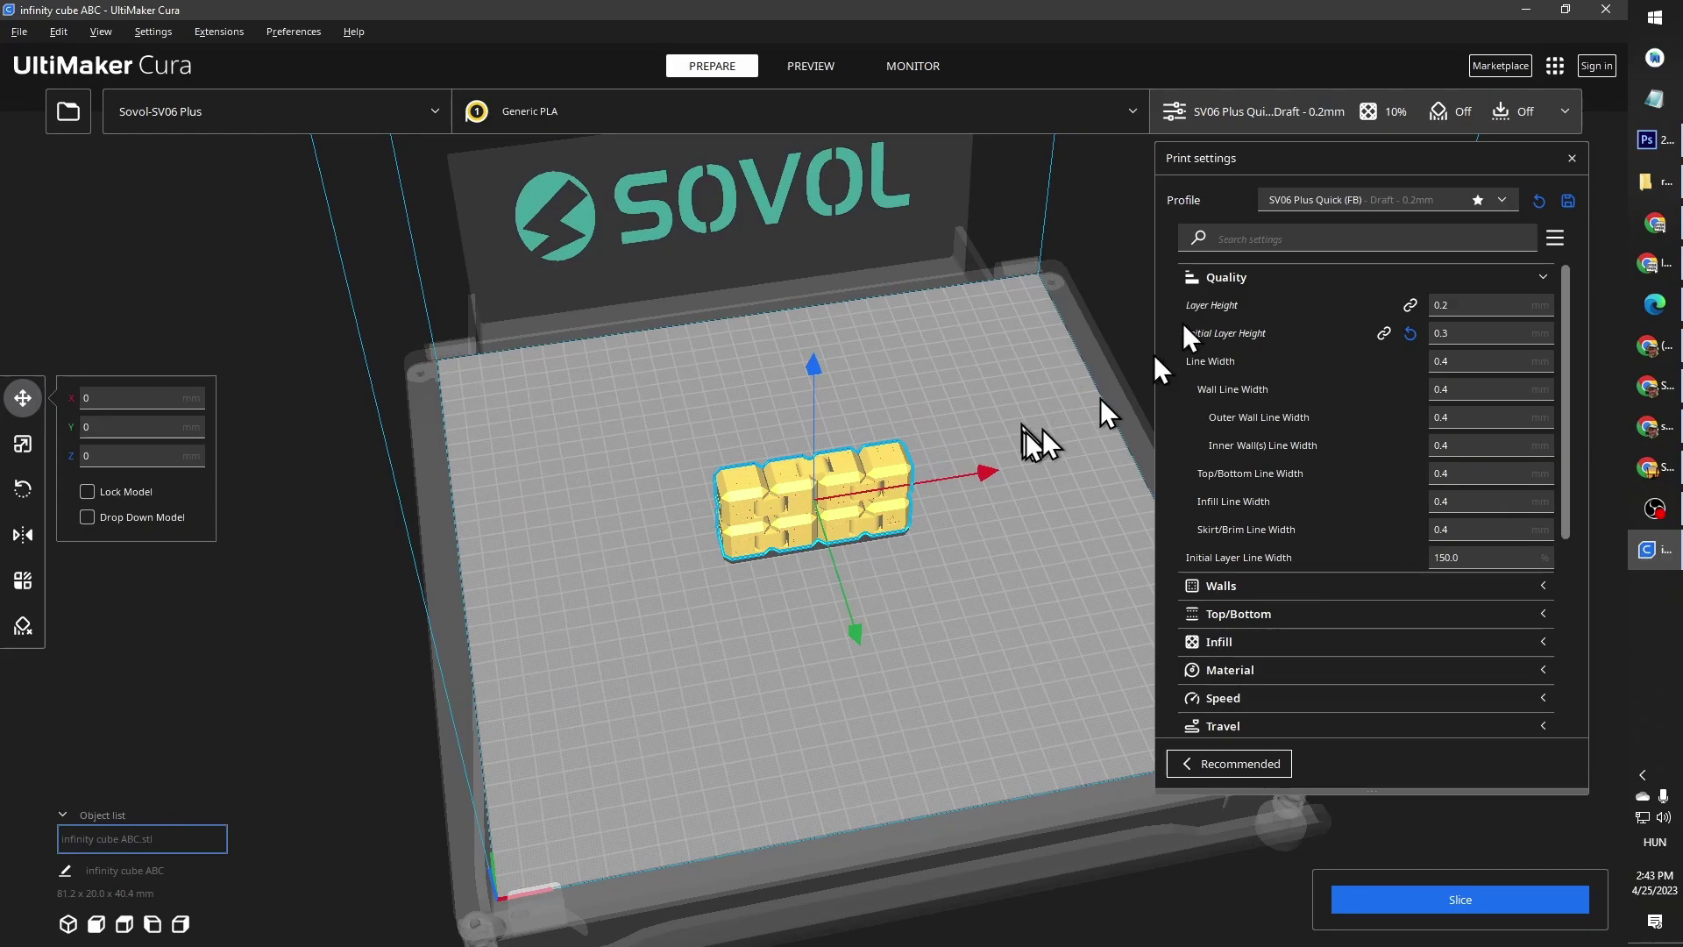
# Step: Minimize UltiMaker Cura and compare the resources folder of share.zip in Google Drive with Cura's resources folder in File Explorer
pyautogui.click(1526, 9)
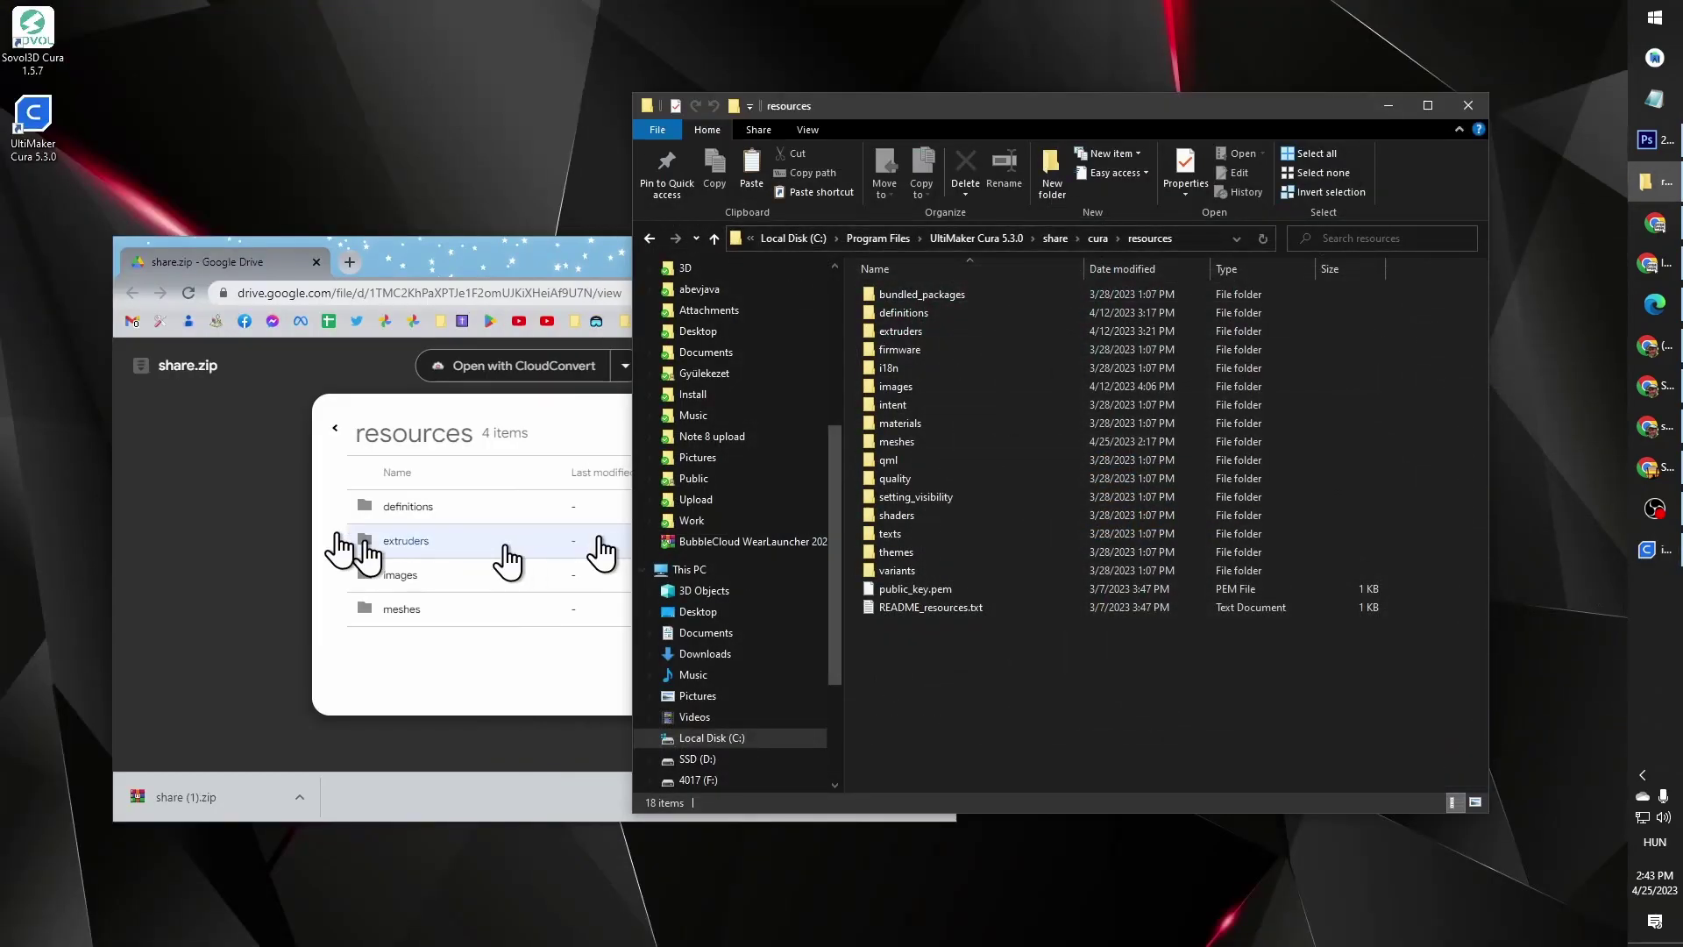
pyautogui.click(481, 251)
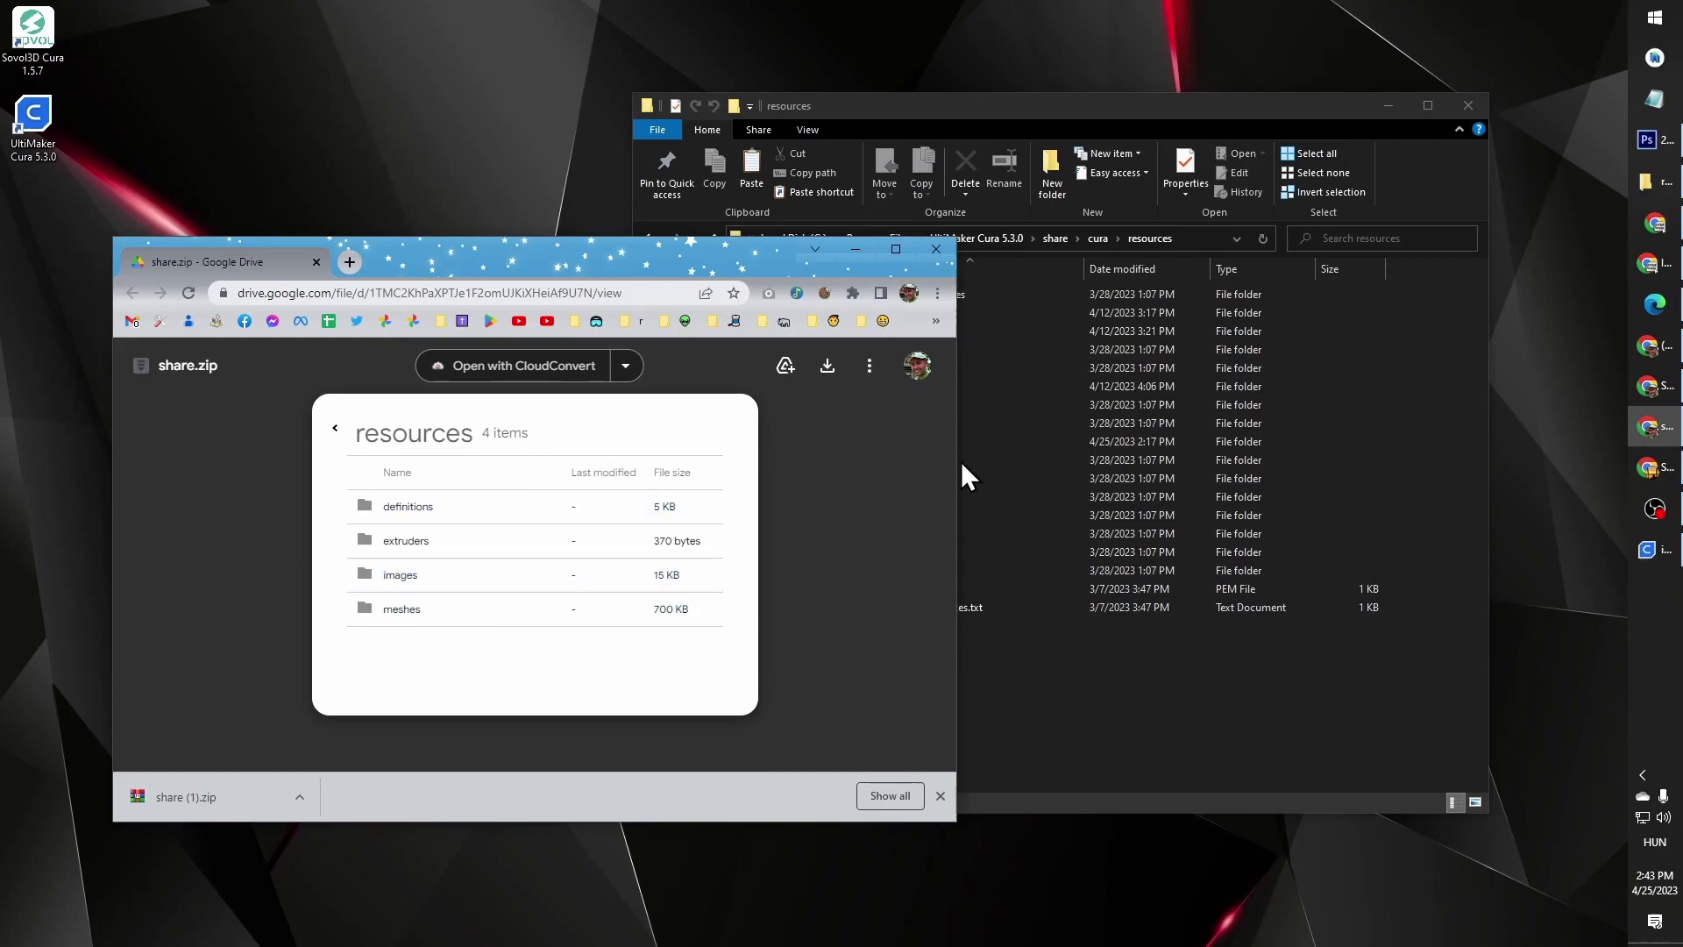
pyautogui.click(1052, 478)
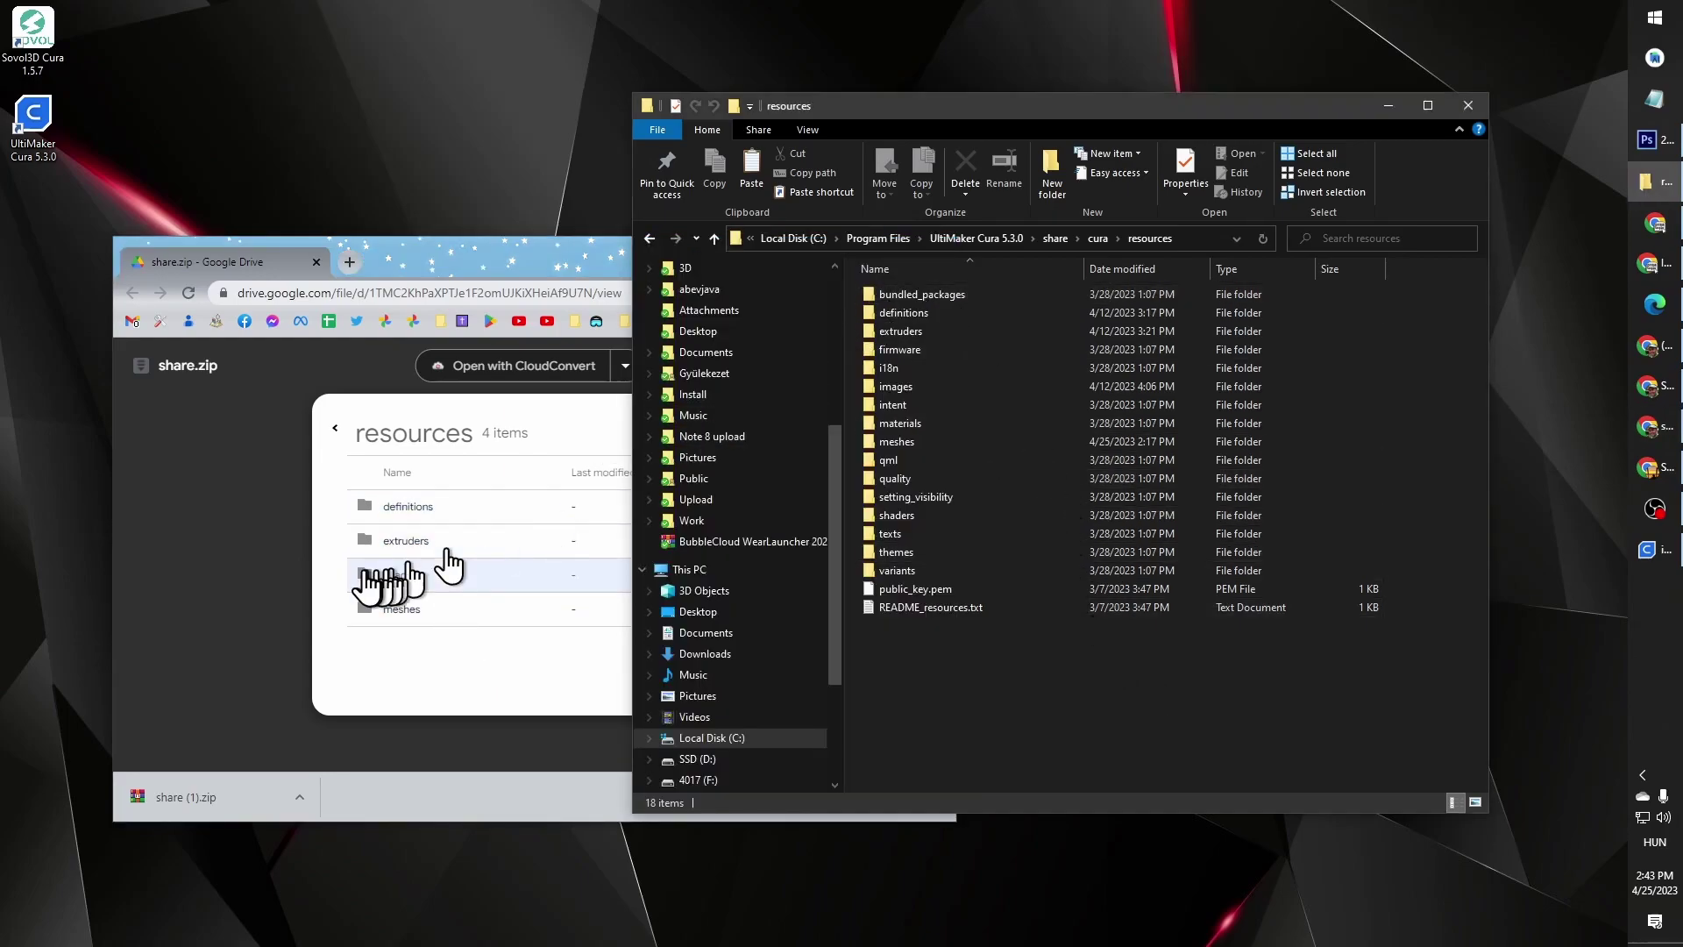